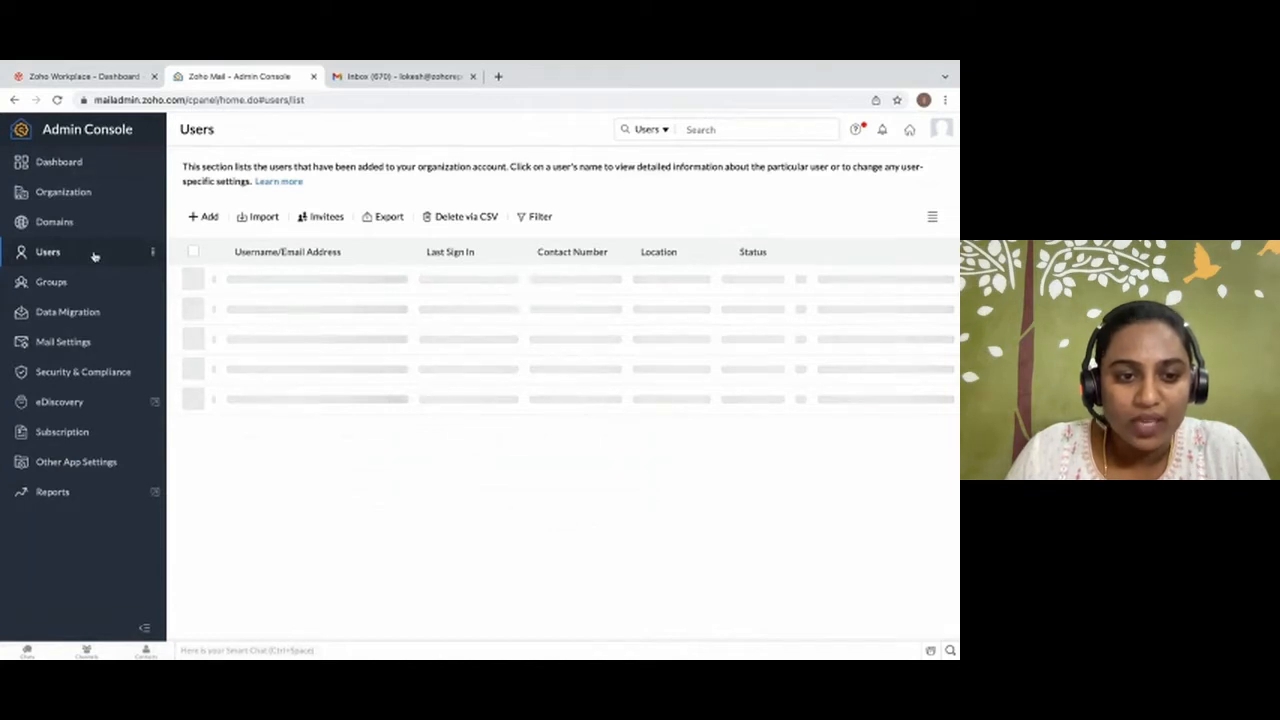
# Start a new import of users from Google Workspace.
pyautogui.click(256, 222)
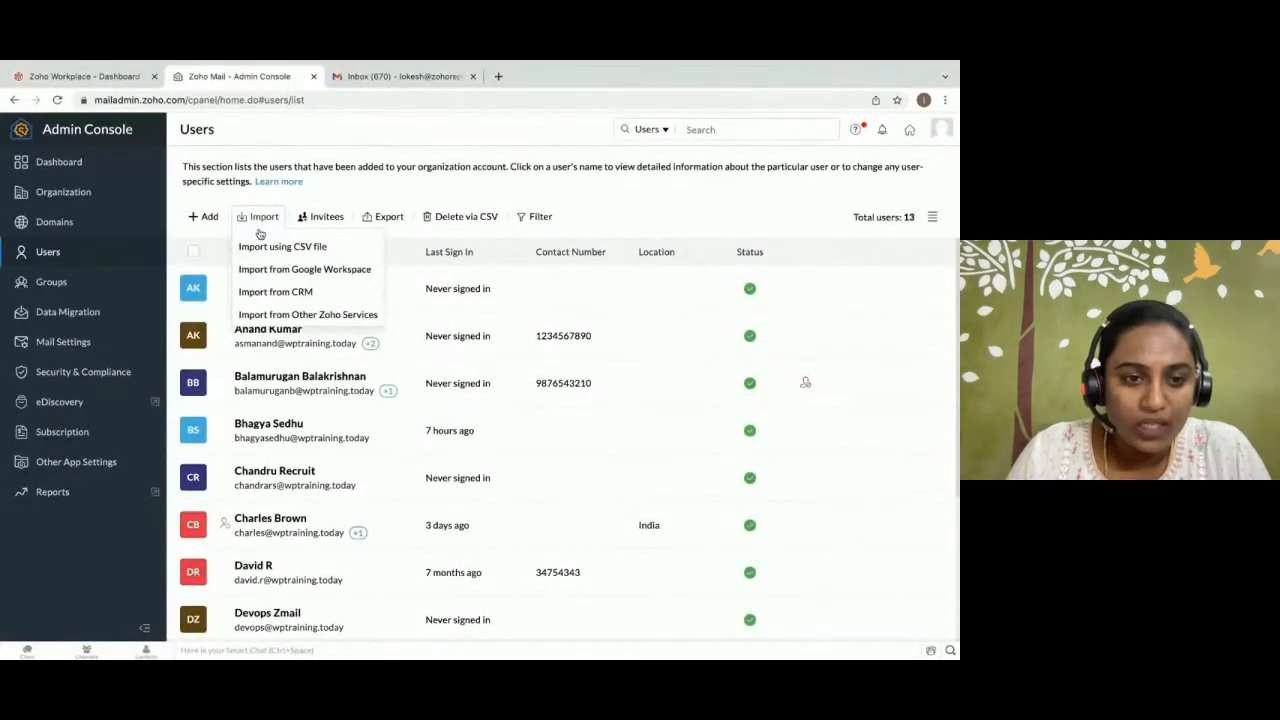
pyautogui.click(270, 270)
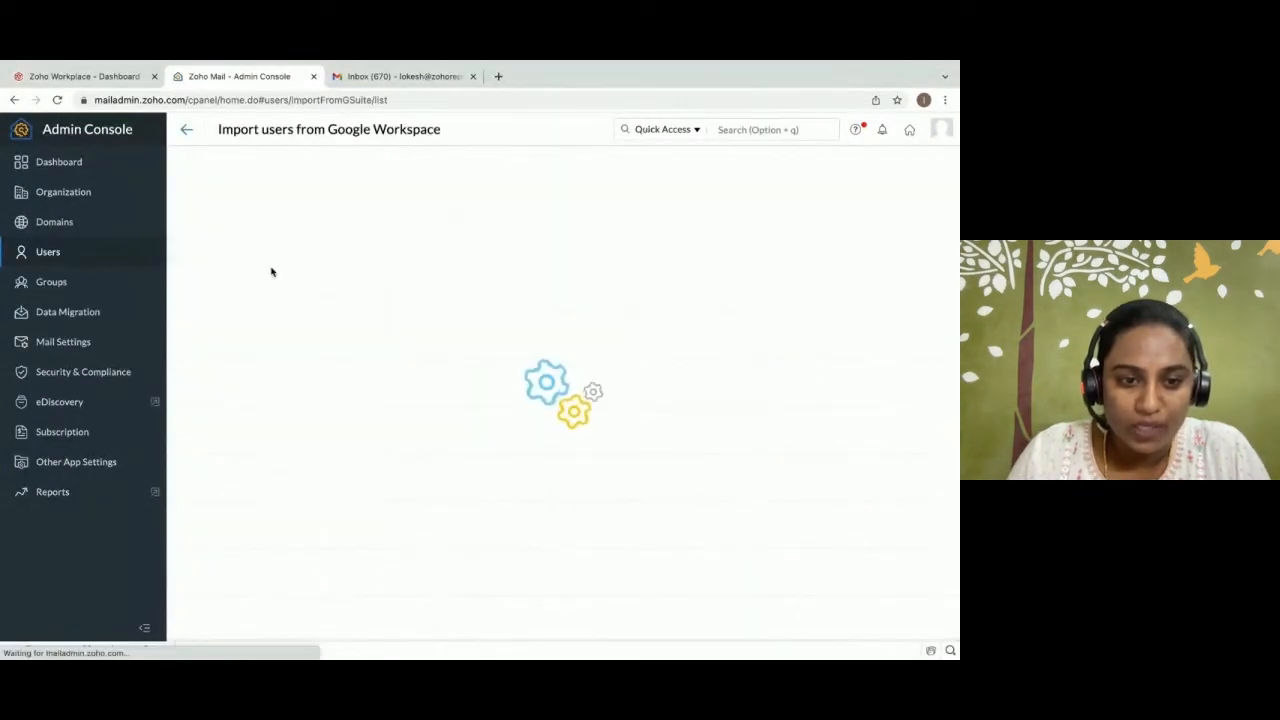
pyautogui.click(214, 204)
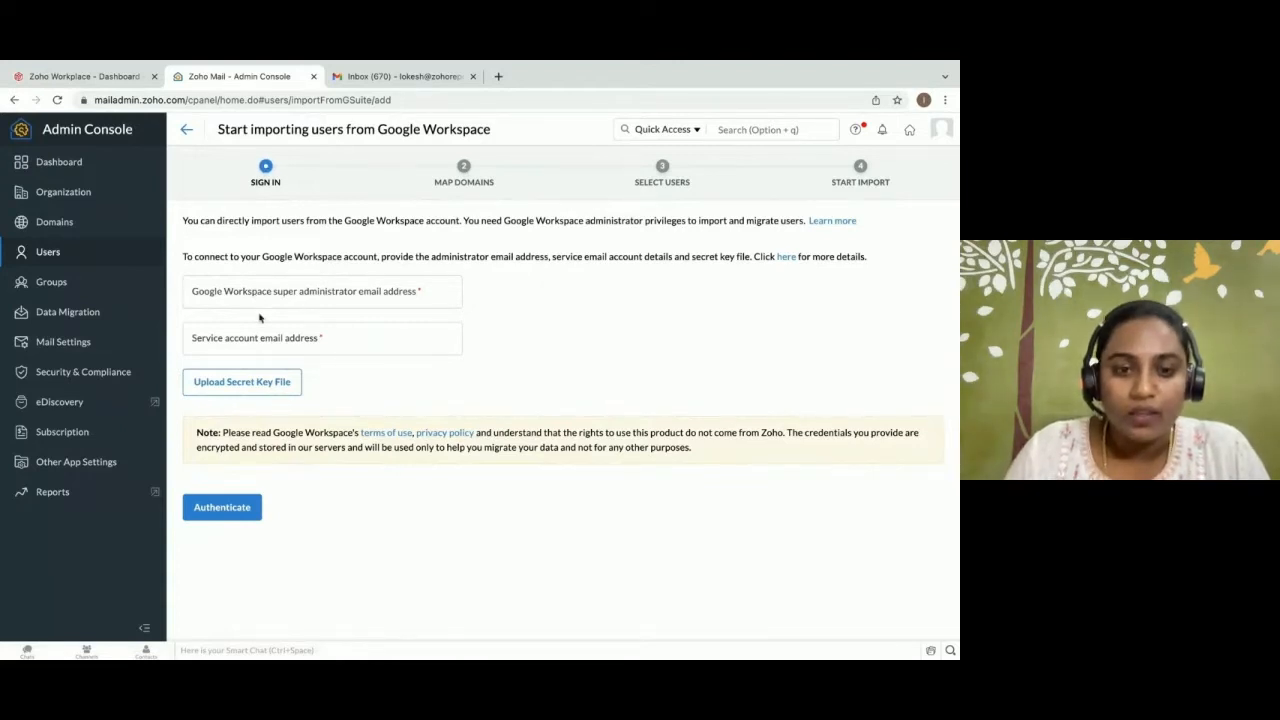
# Open the help guide on Google Workspace authorization and go to its section on creating a G Suite service account.
pyautogui.click(787, 257)
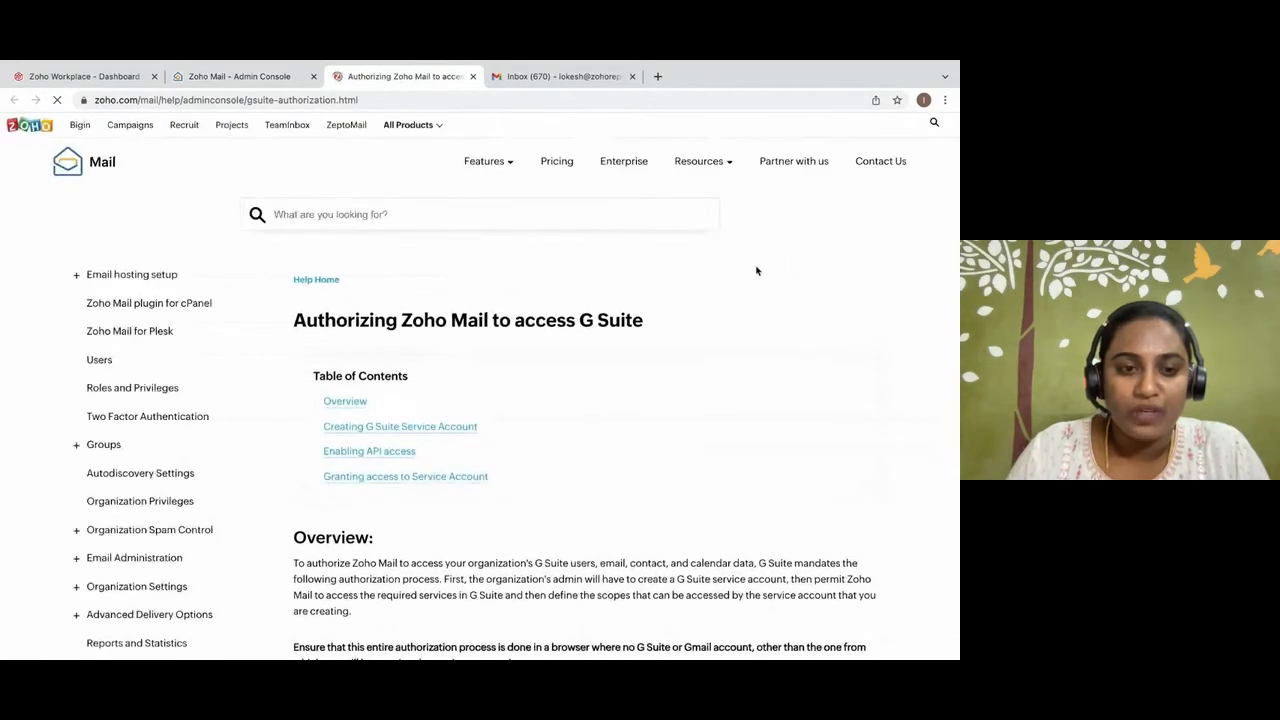
pyautogui.scroll(-2, 559, 398)
pyautogui.scroll(-2, 559, 398)
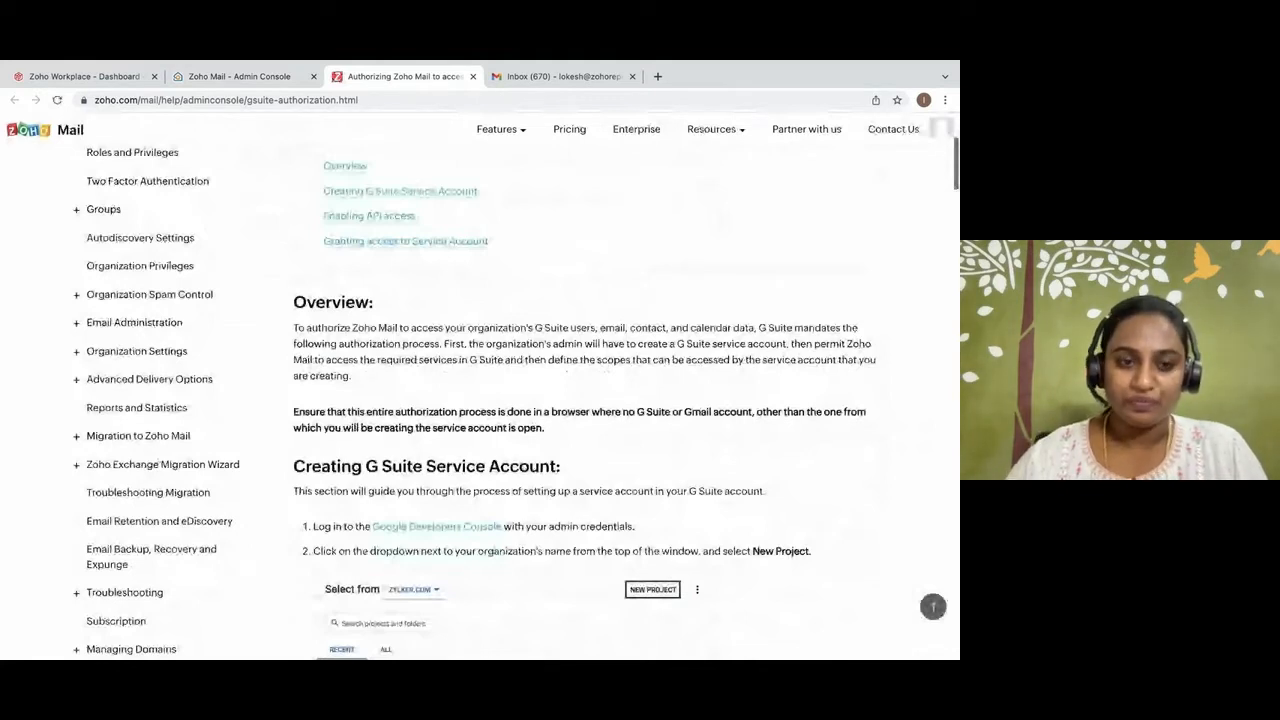
pyautogui.click(421, 197)
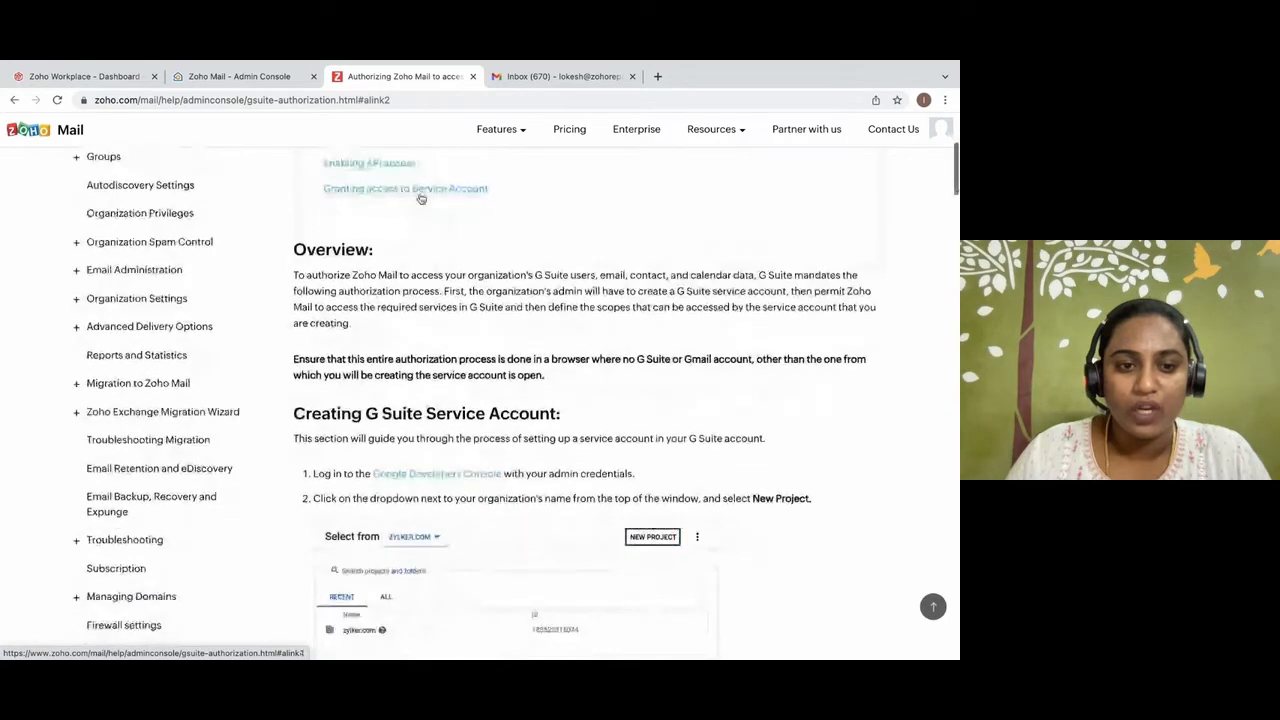
# Open the guide's Google Developers Console link in a new browser tab and review the project and service account creation instructions.
pyautogui.rightClick(448, 238)
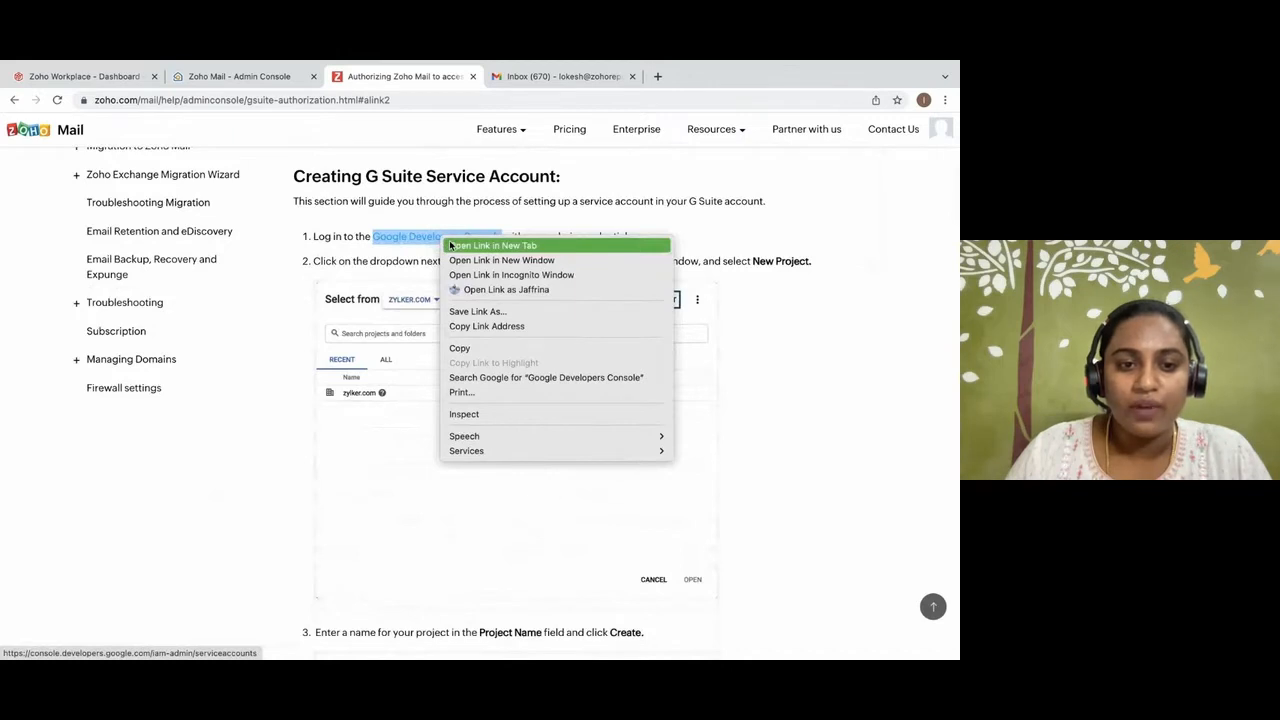
pyautogui.click(451, 246)
pyautogui.scroll(-5, 471, 306)
pyautogui.scroll(-4, 472, 309)
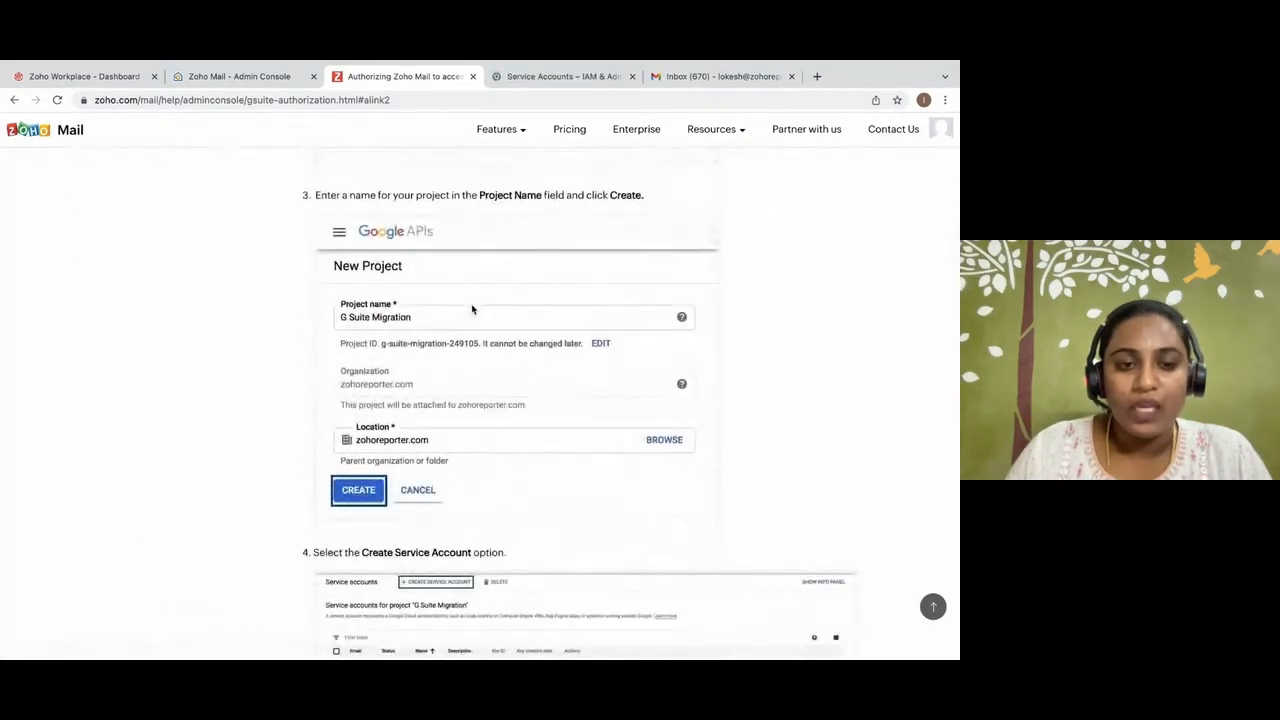
pyautogui.scroll(-4, 472, 309)
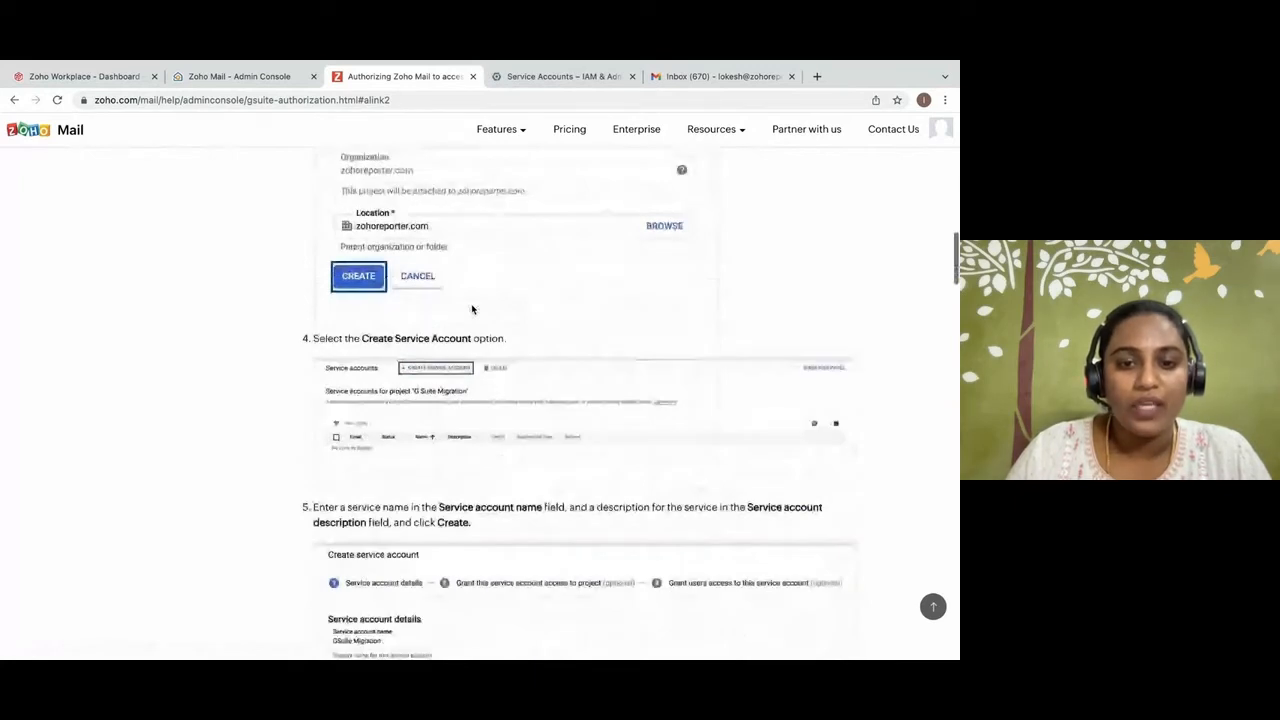
pyautogui.scroll(-3, 472, 309)
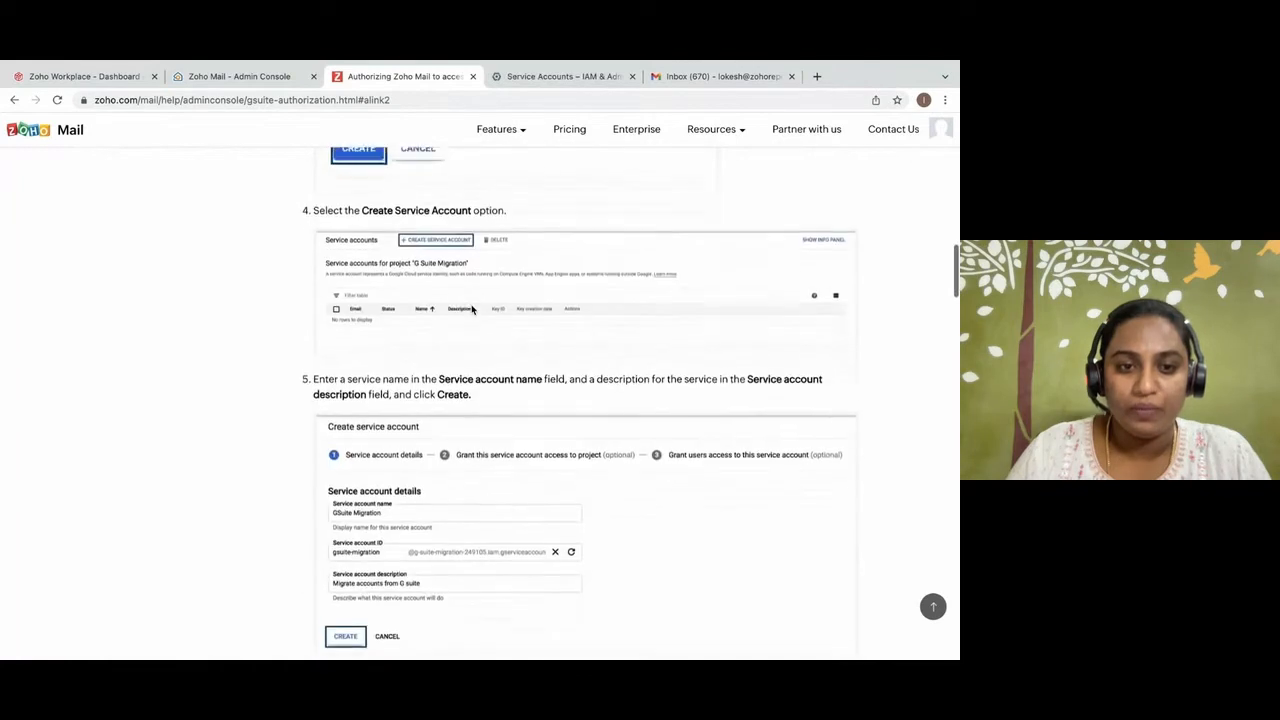
# Switch to Google Cloud Platform and create a project named GsuitetoZoho in the zohoreporter.com organization.
pyautogui.click(515, 78)
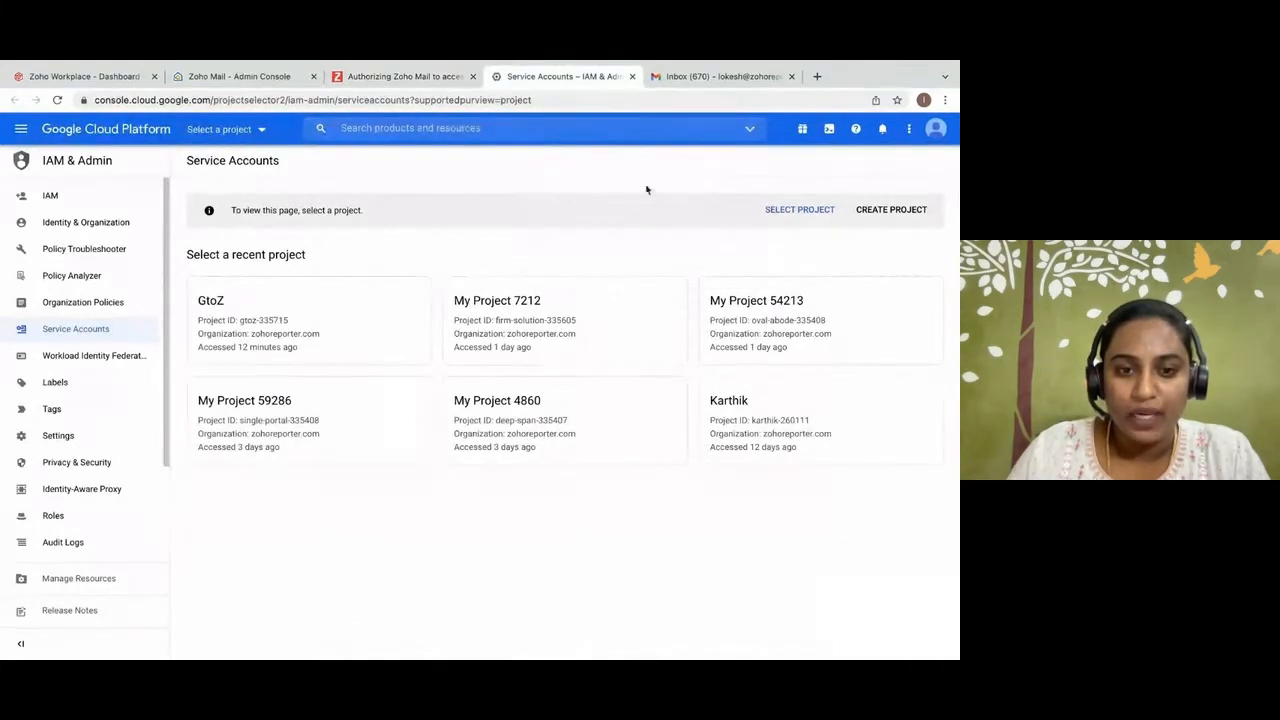
pyautogui.click(891, 211)
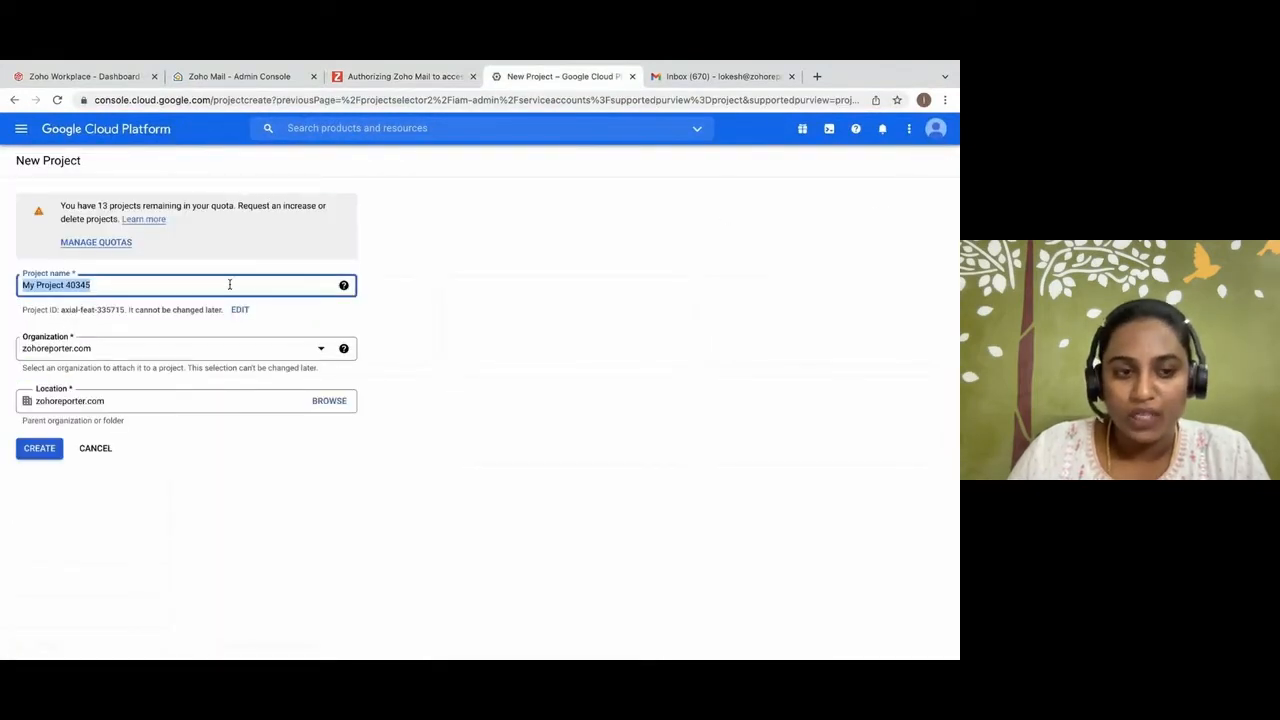
pyautogui.write('GsuiteItoZoho')
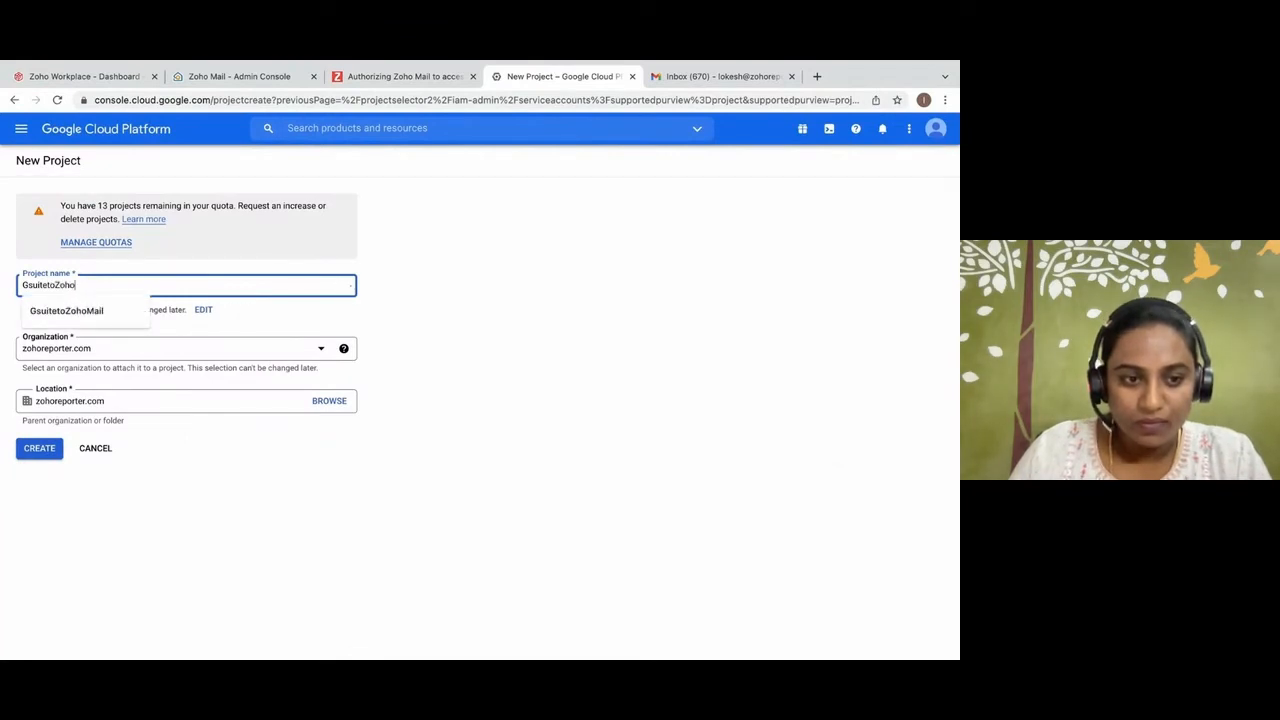
pyautogui.click(331, 311)
pyautogui.click(40, 448)
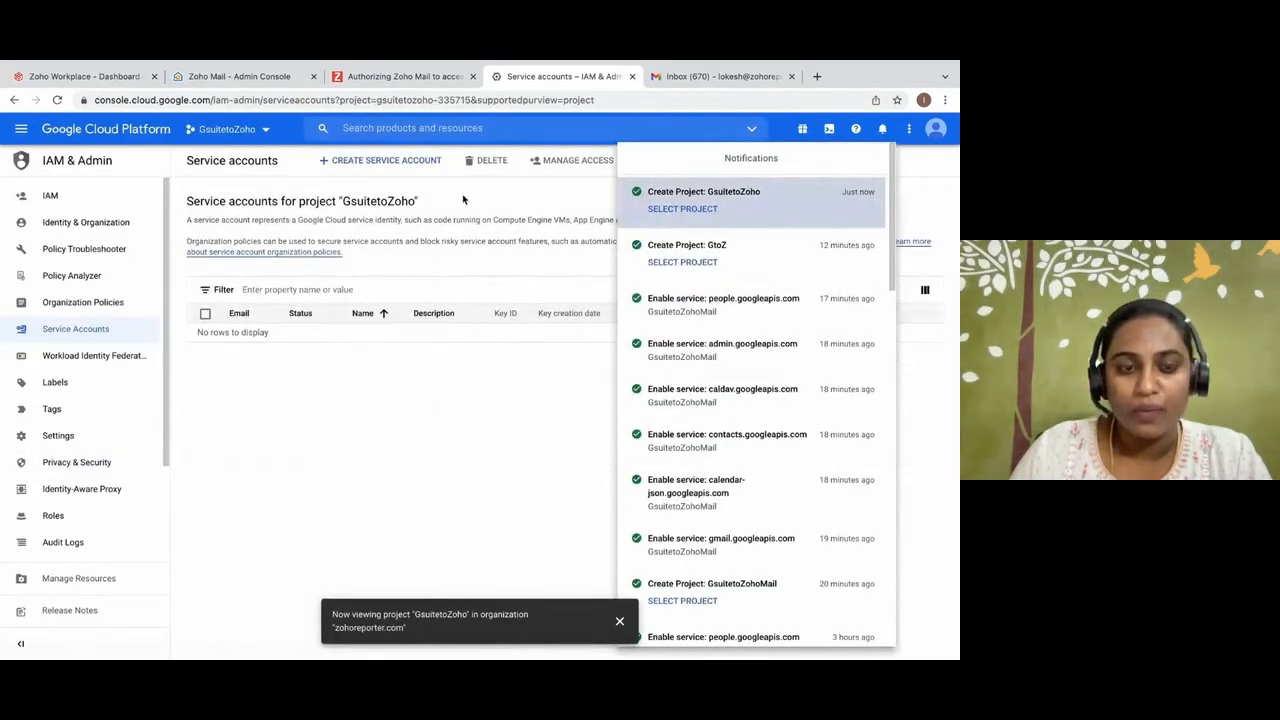
# Create a service account named GsuiteToZohoMail in the GsuitetoZoho project.
pyautogui.click(420, 164)
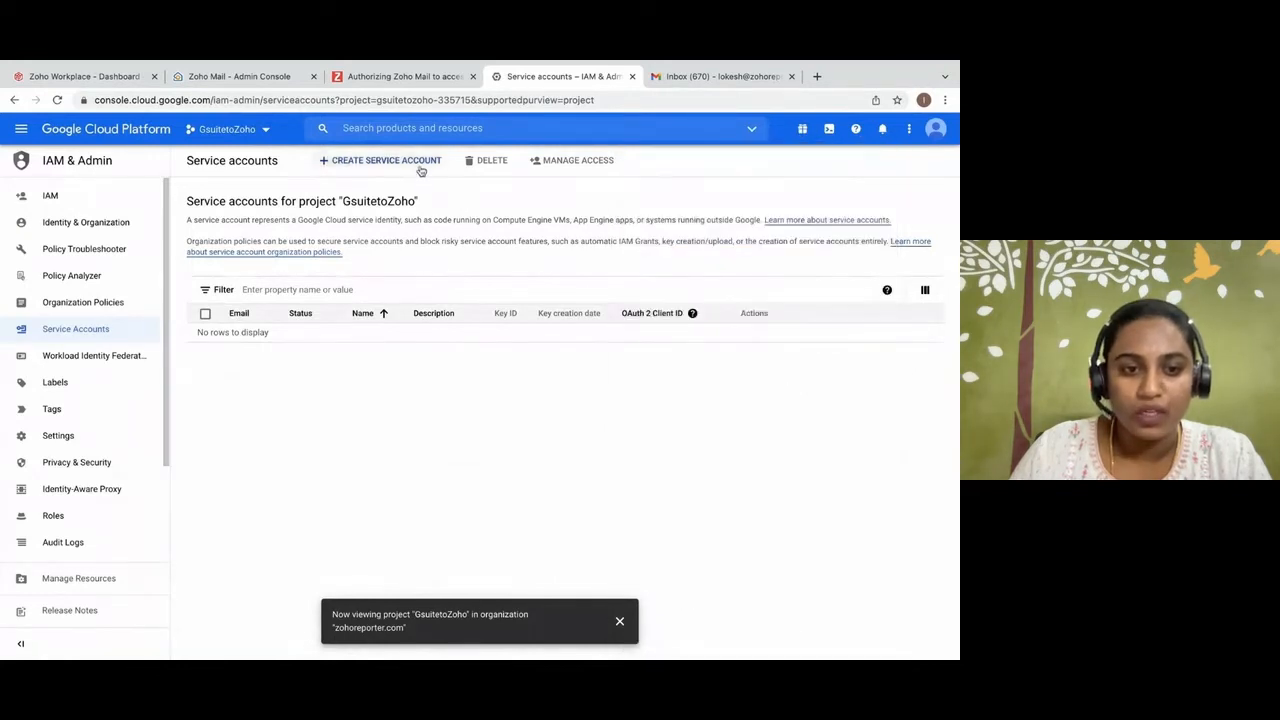
pyautogui.click(420, 162)
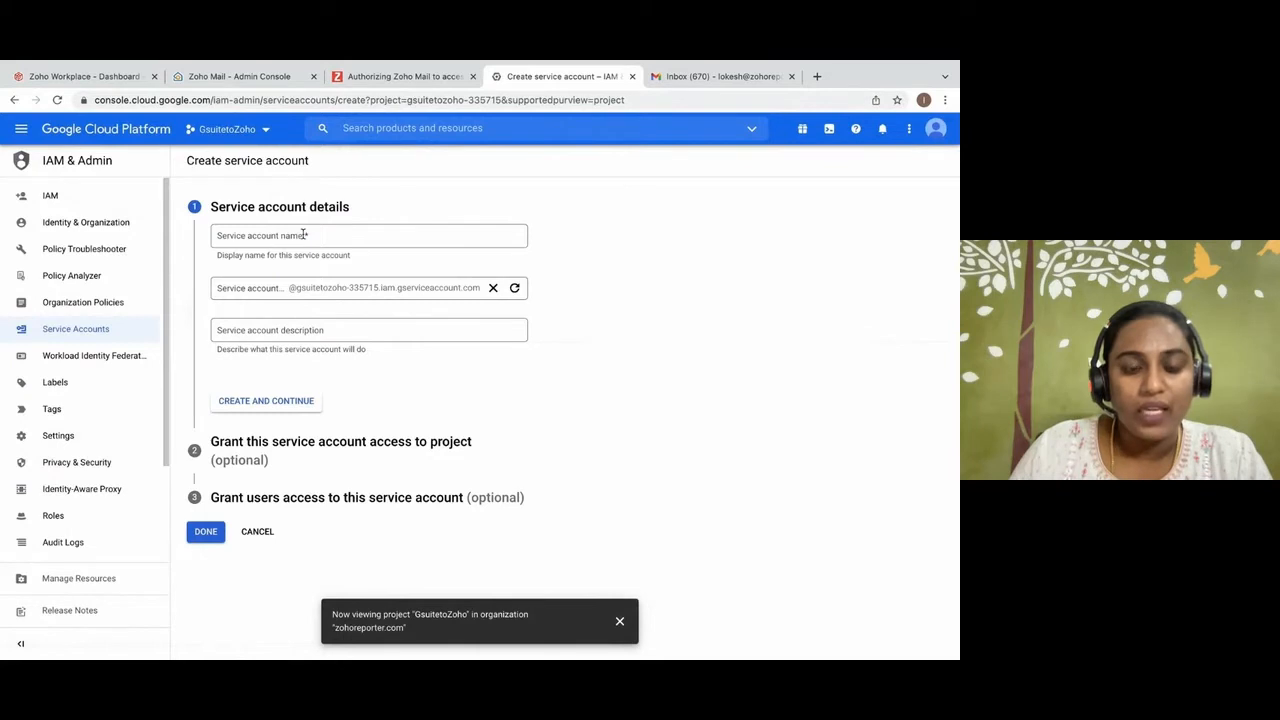
pyautogui.click(303, 234)
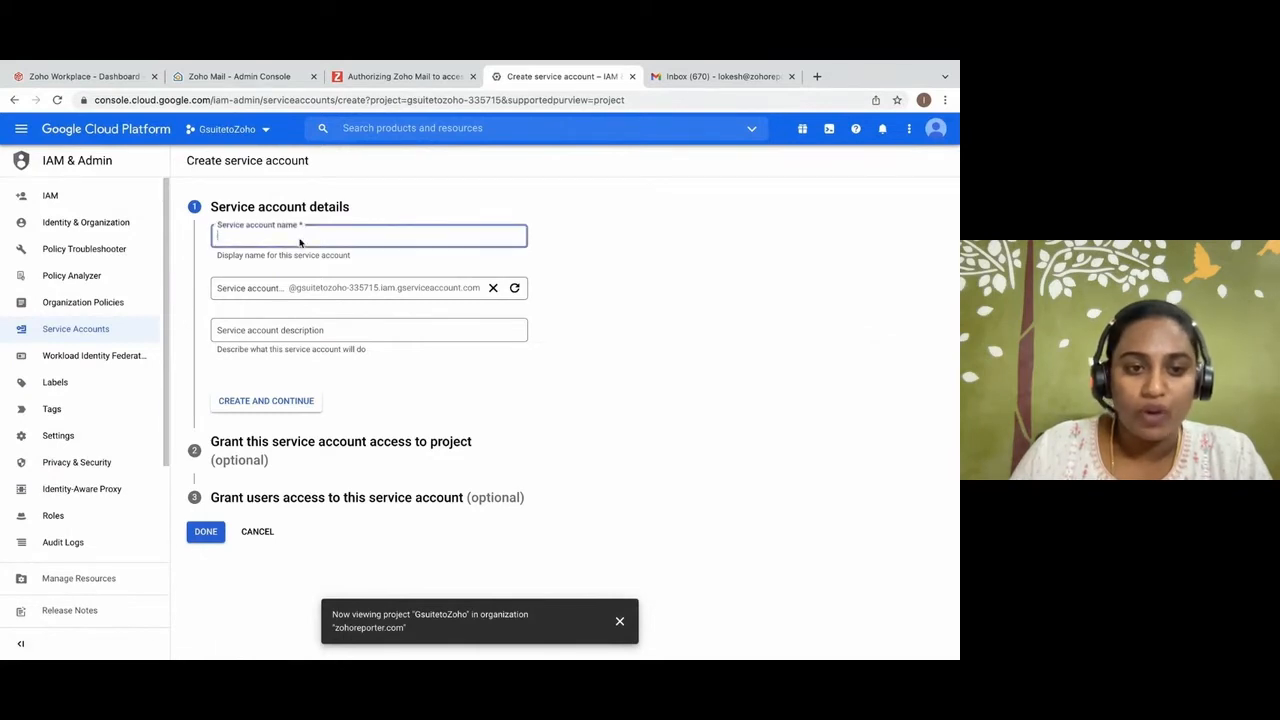
pyautogui.write('Gsuite')
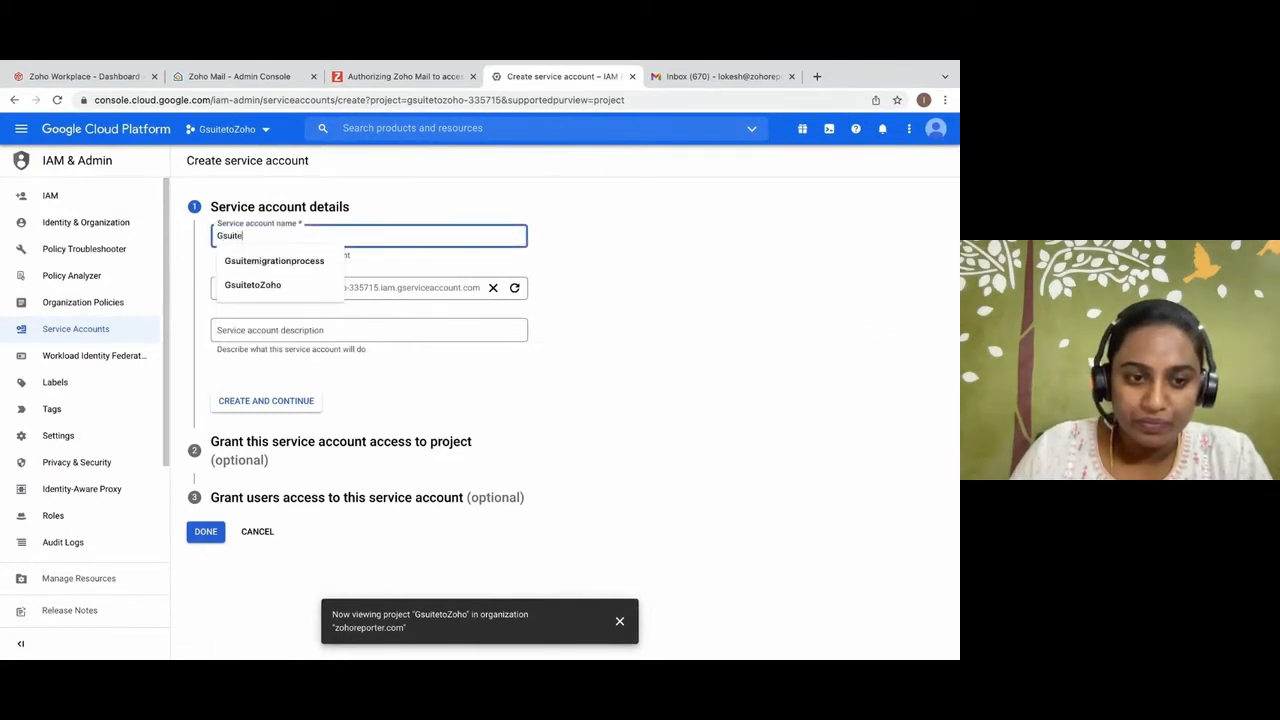
pyautogui.write('ToZohoMail')
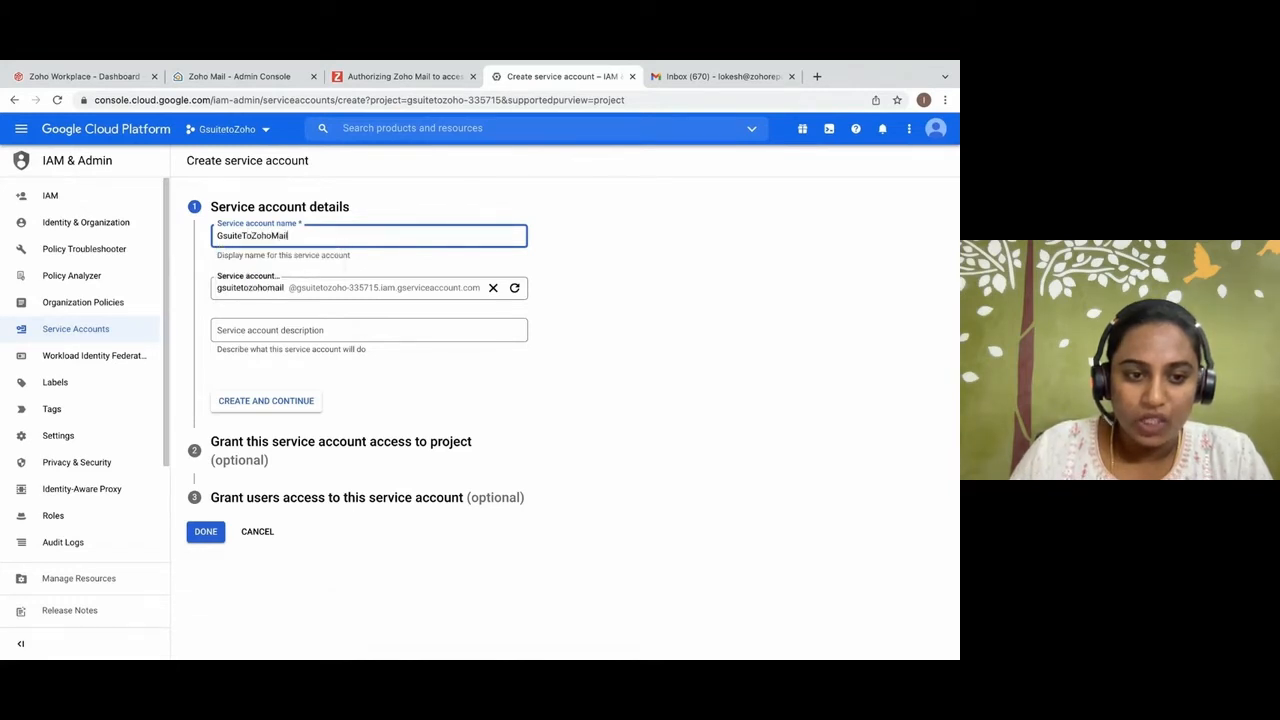
pyautogui.doubleClick(301, 238)
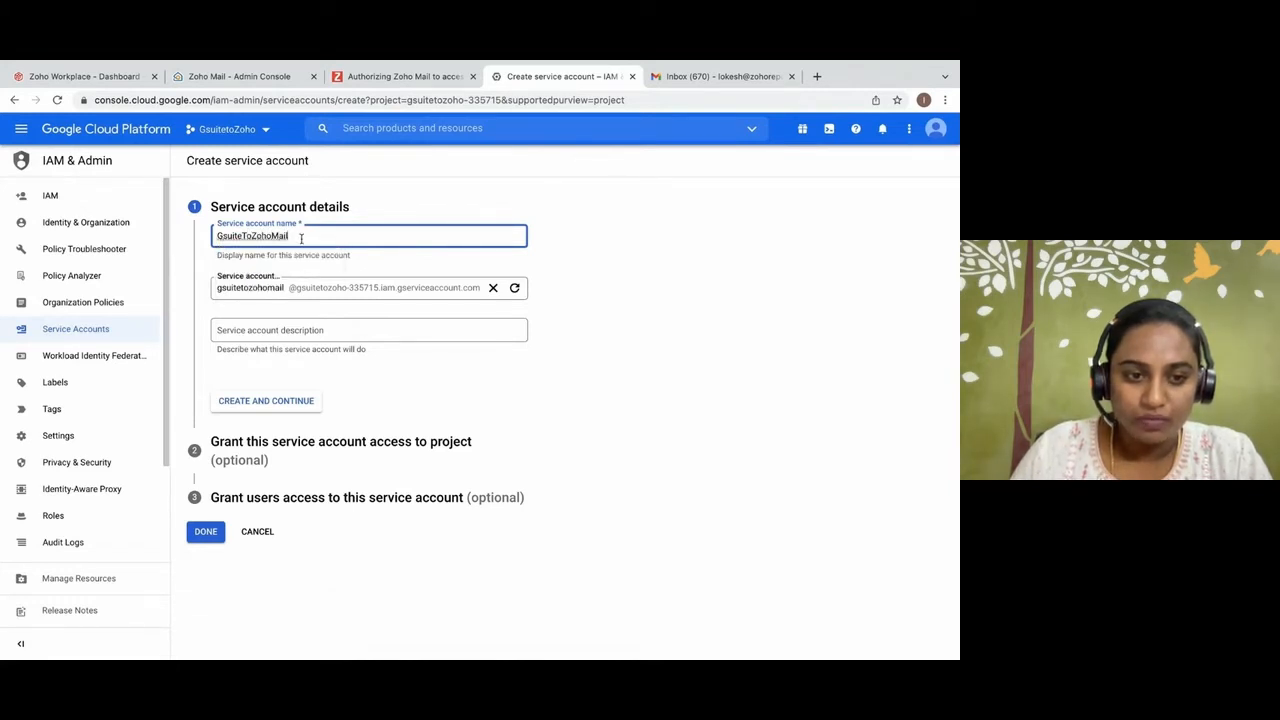
pyautogui.click(284, 403)
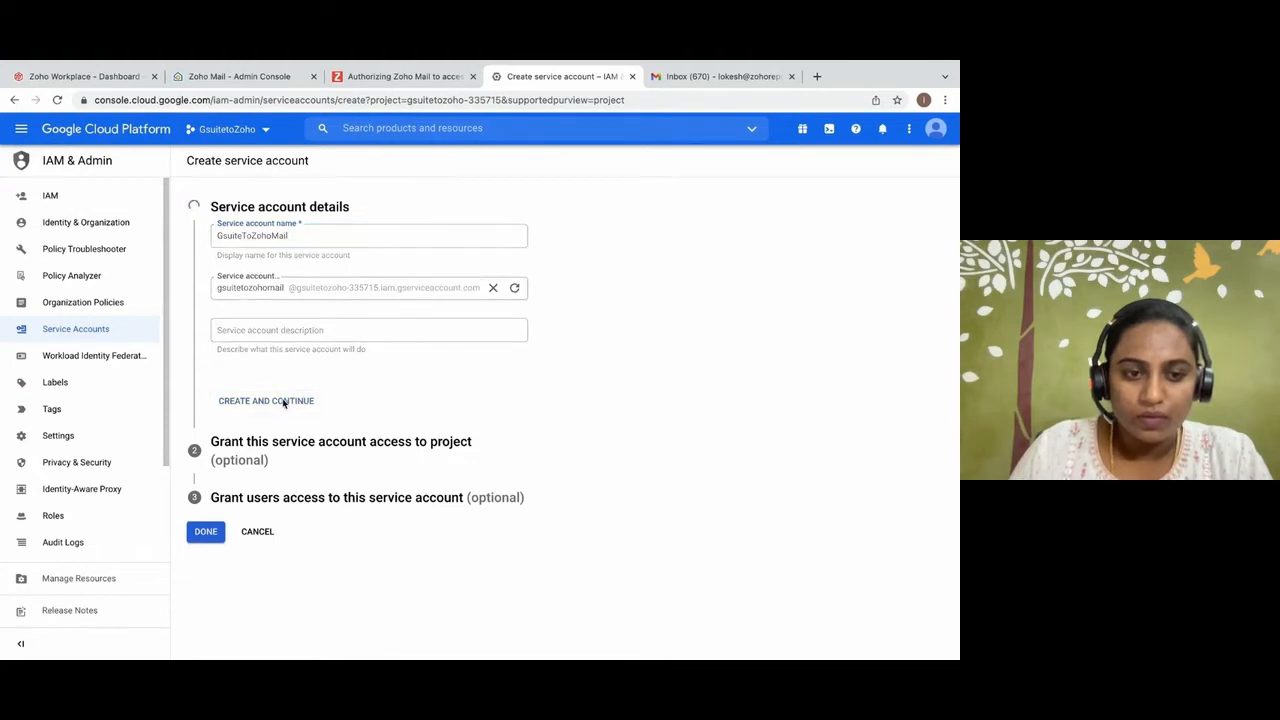
# Grant the new service account the Owner role on the project and finish its setup.
pyautogui.click(285, 328)
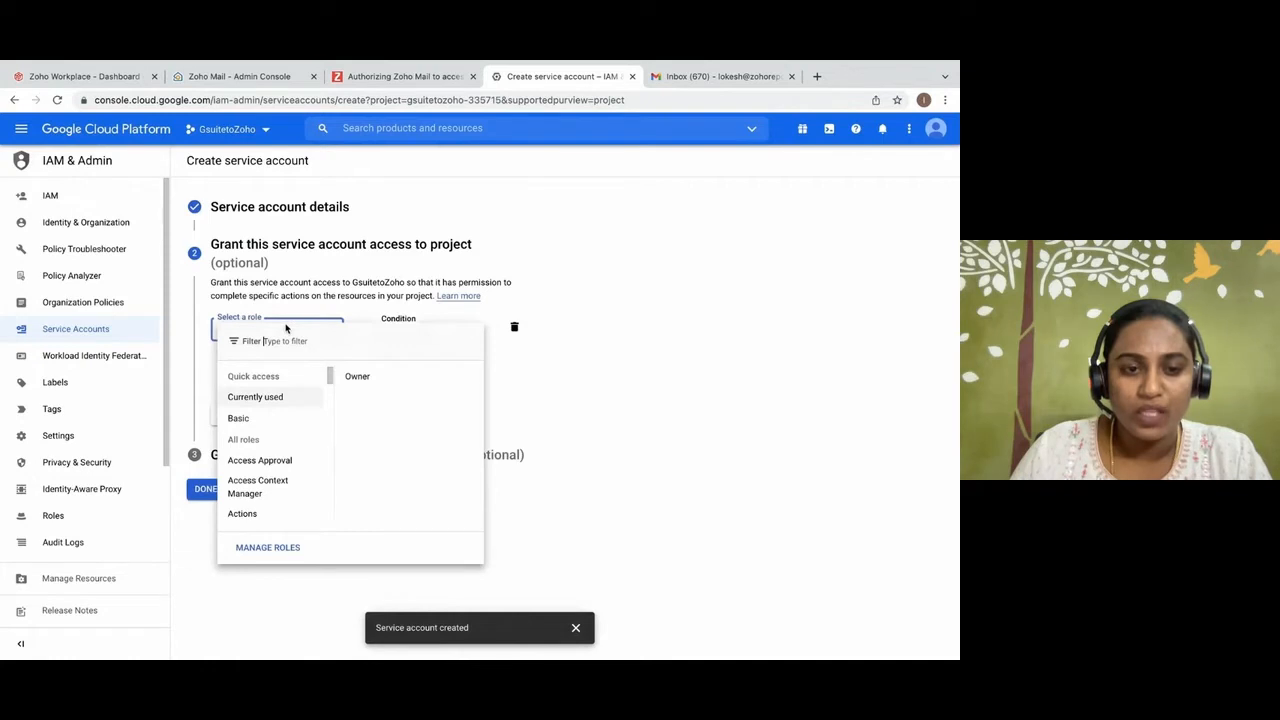
pyautogui.click(360, 376)
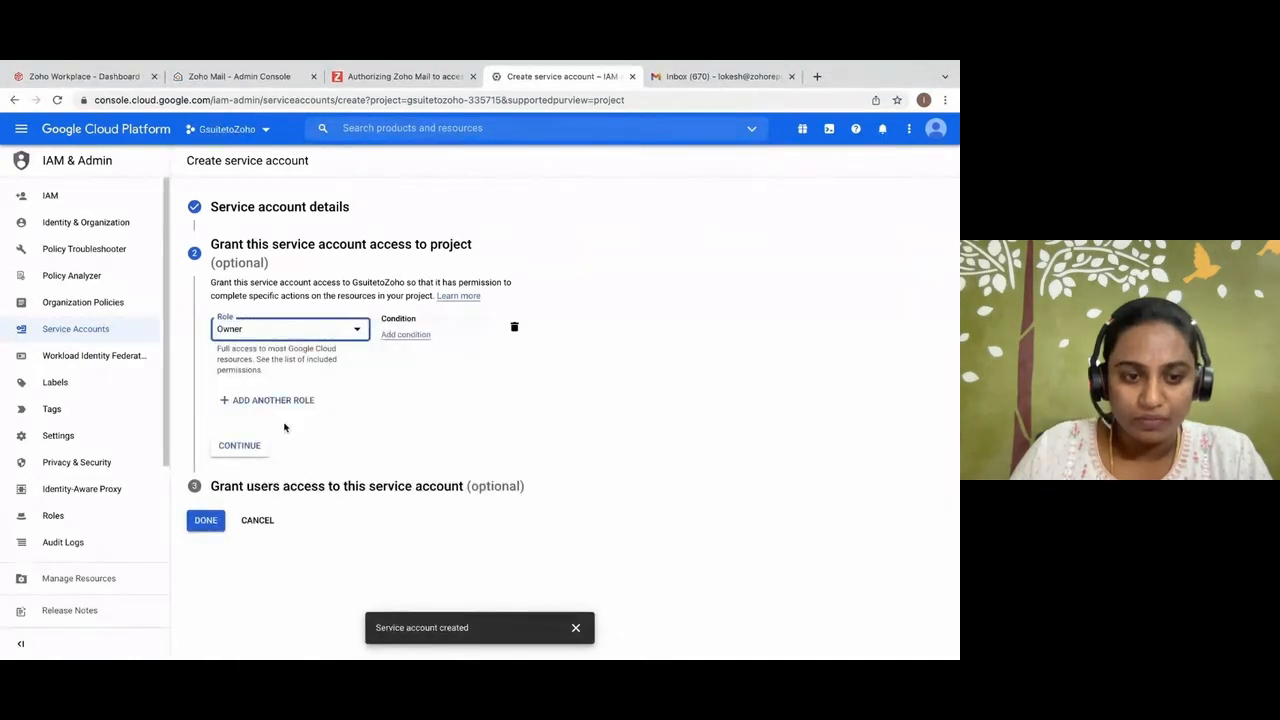
pyautogui.click(248, 447)
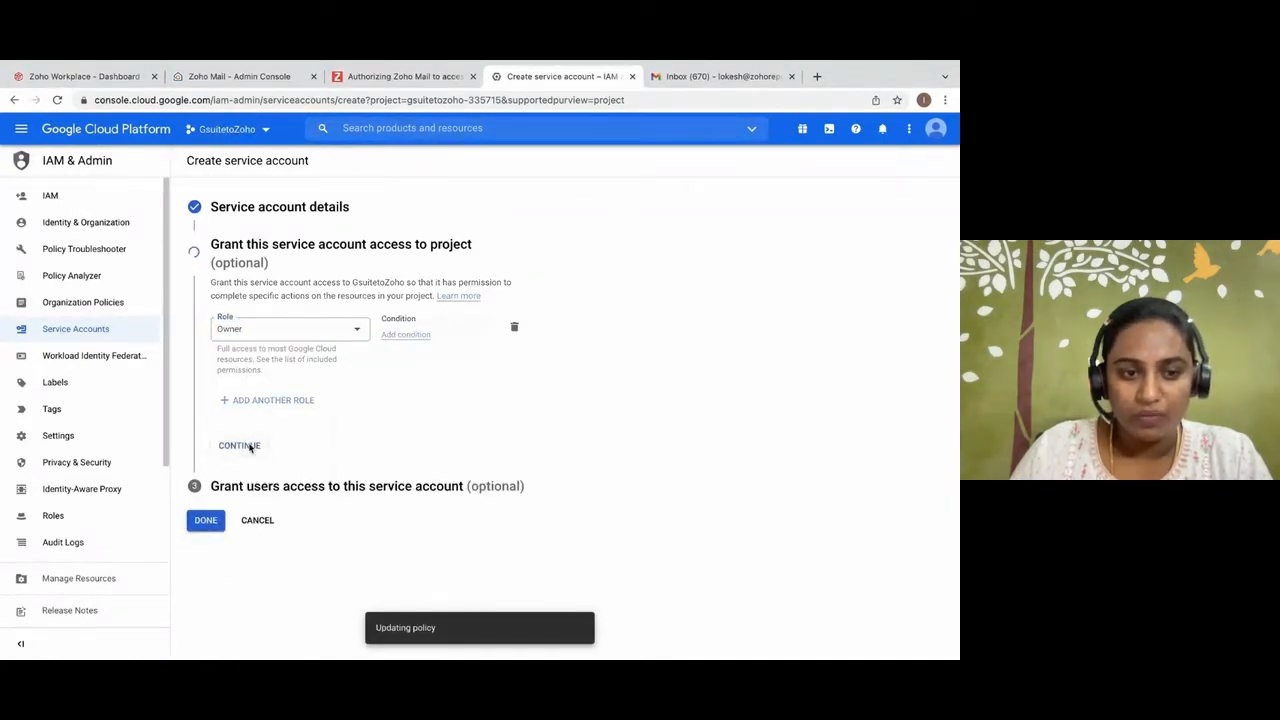
pyautogui.click(205, 481)
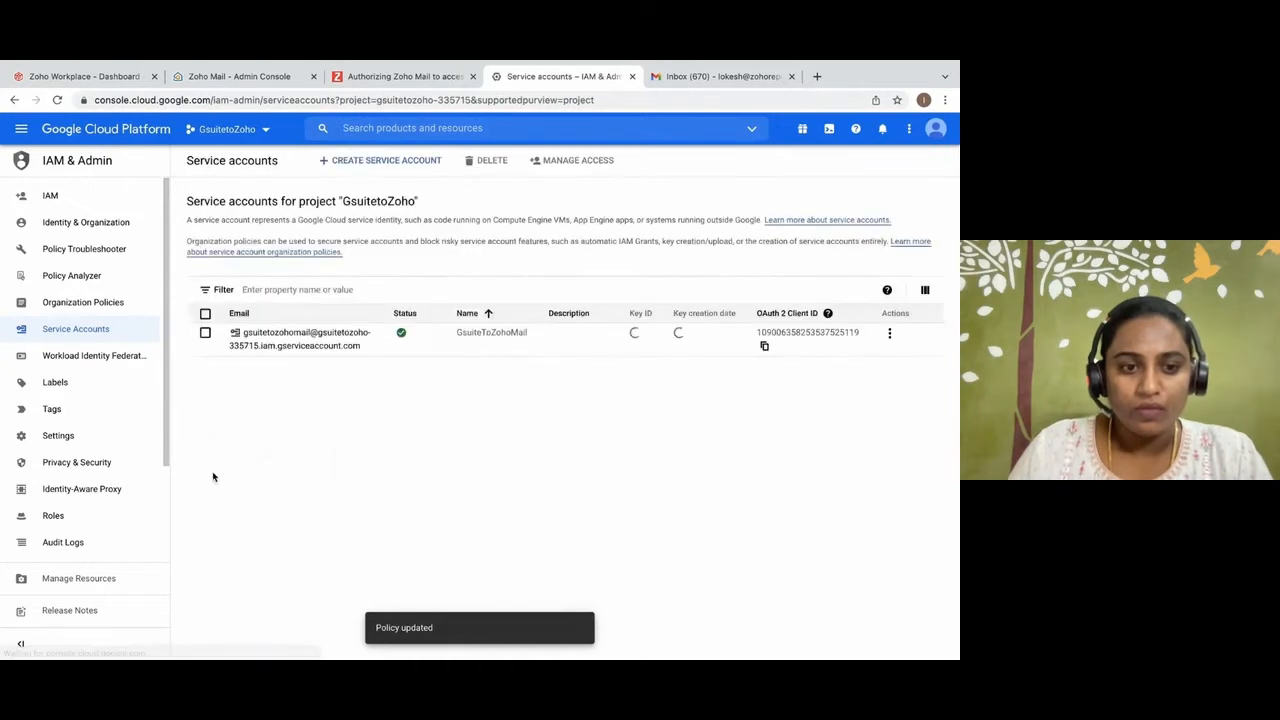
# Open the GsuiteToZohoMail service account's details and examine its email and unique ID.
pyautogui.click(286, 360)
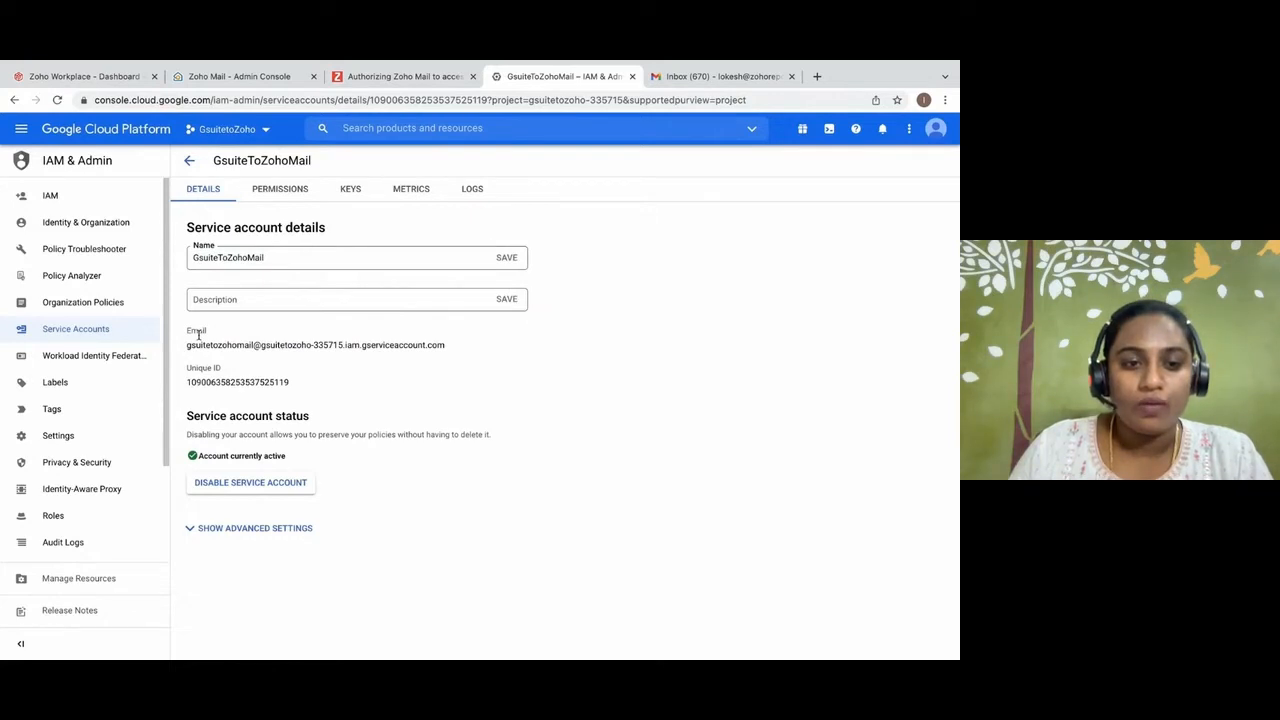
pyautogui.moveTo(186, 330); pyautogui.dragTo(288, 376)
pyautogui.click(330, 383)
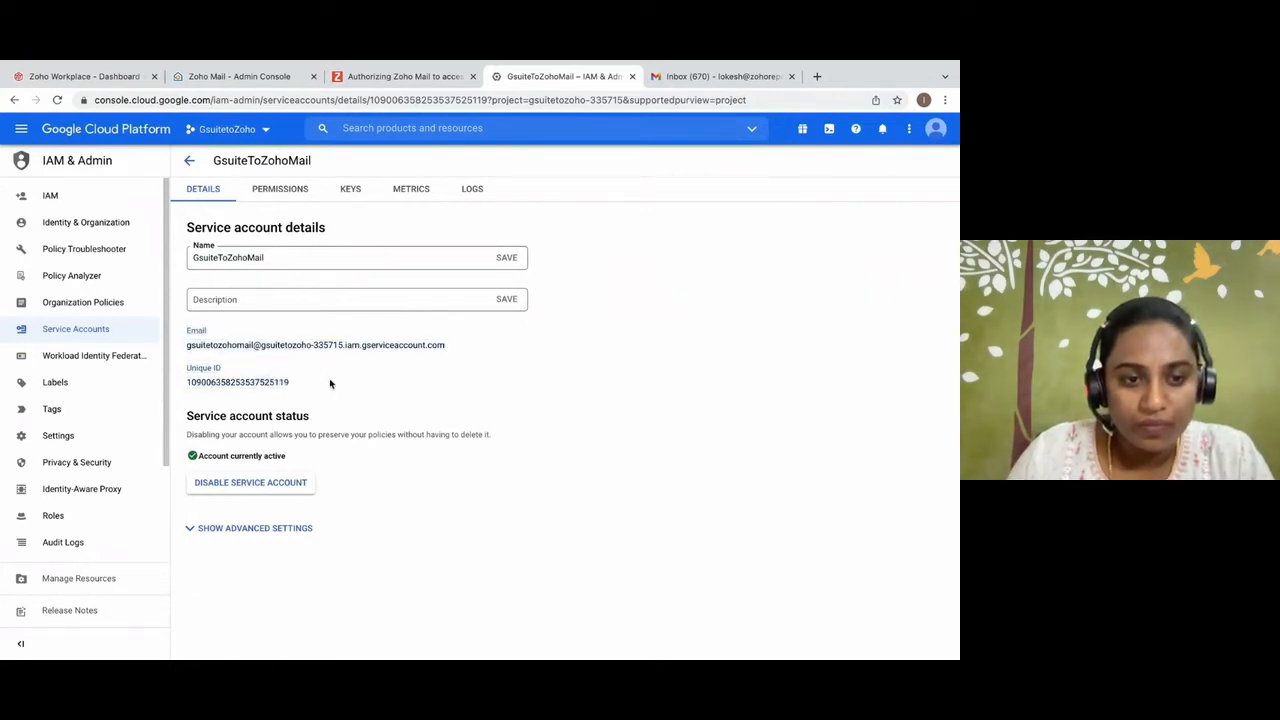
# Create and download a P12 private key for the GsuiteToZohoMail service account, and dismiss the key and download notices.
pyautogui.click(350, 191)
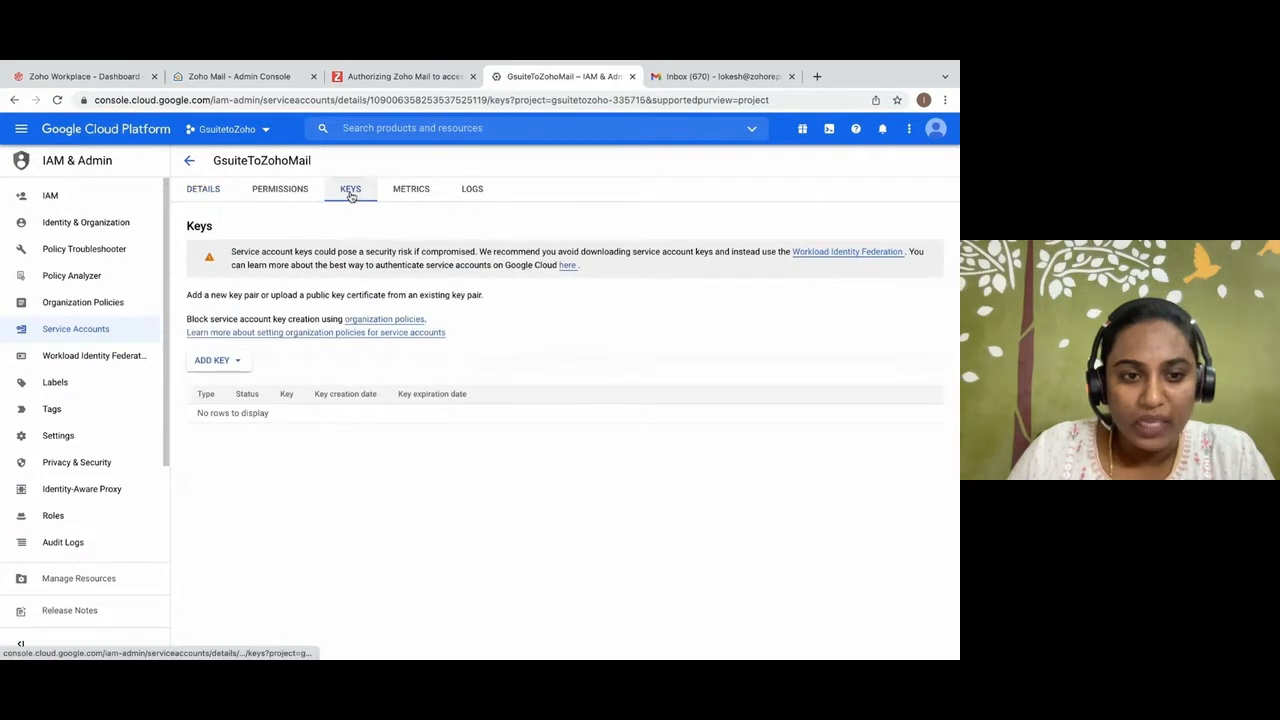
pyautogui.click(240, 363)
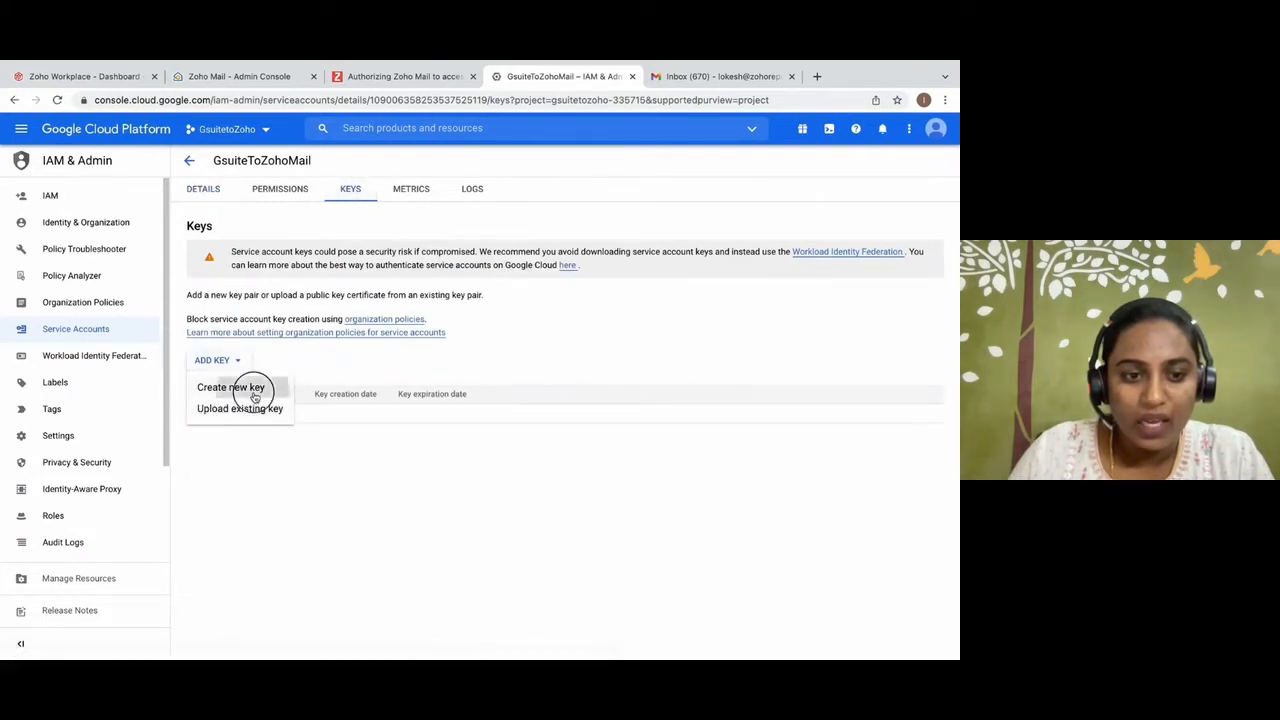
pyautogui.click(250, 388)
pyautogui.click(314, 413)
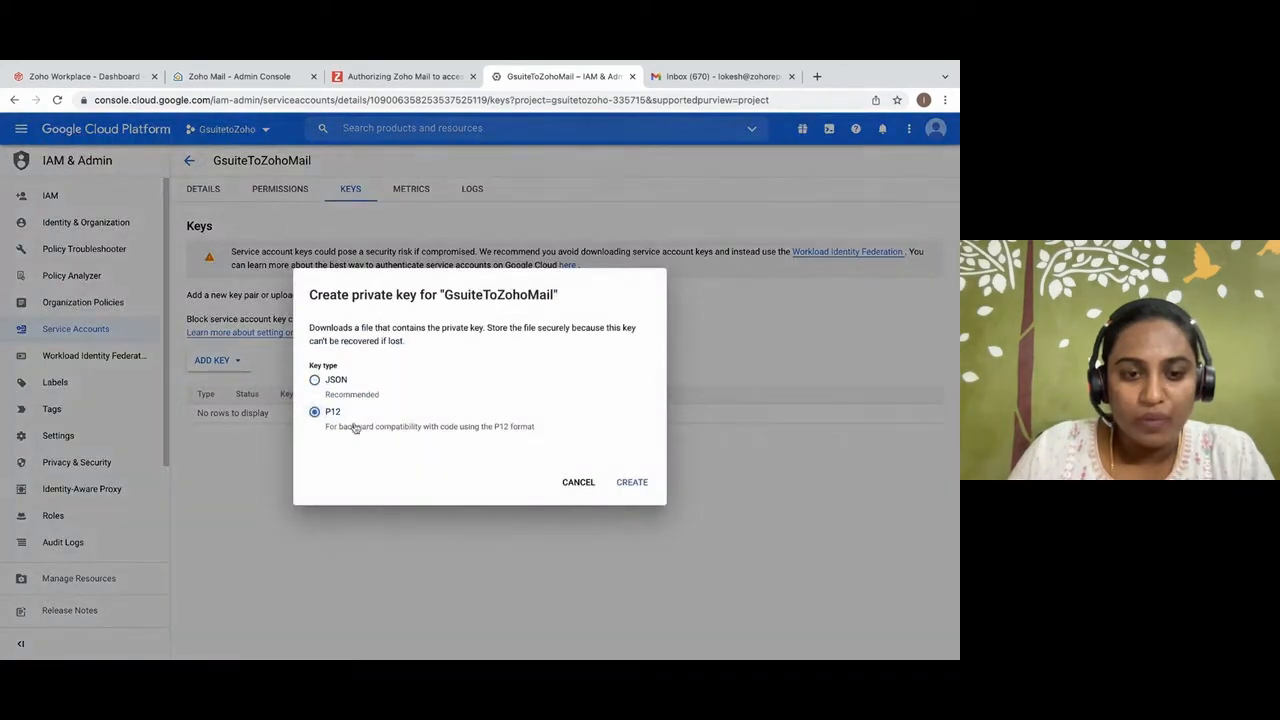
pyautogui.click(627, 483)
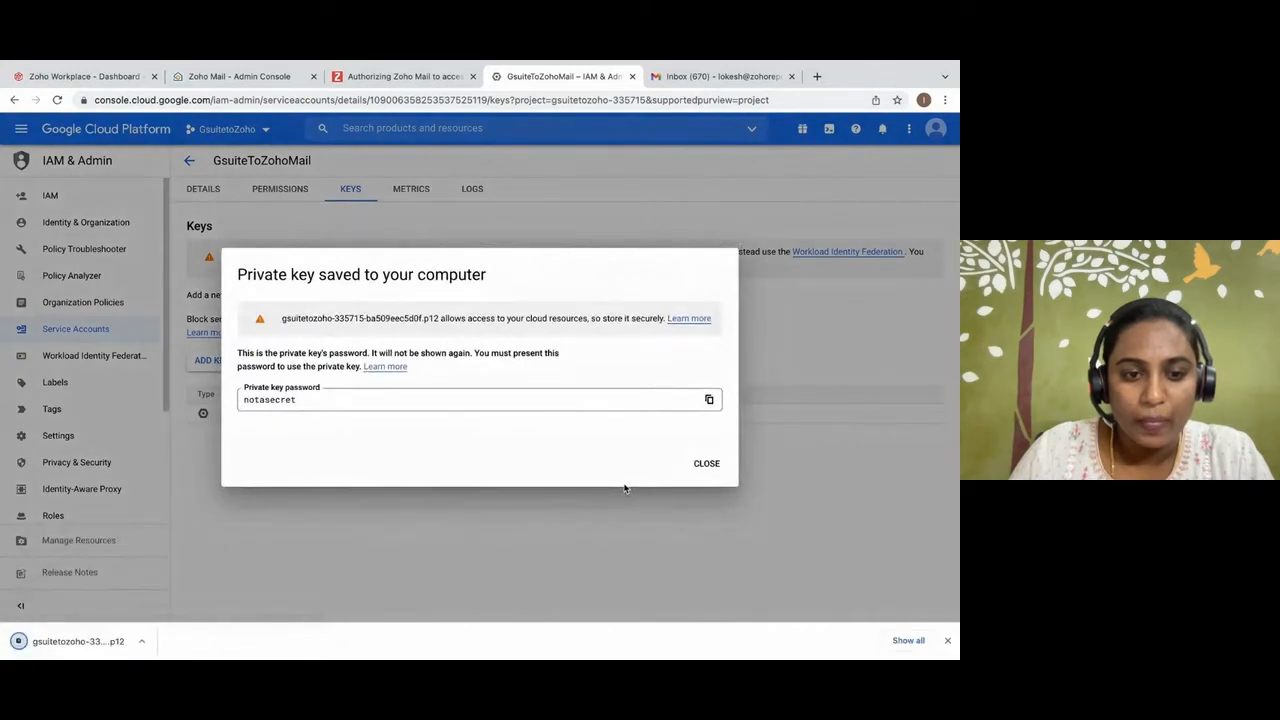
pyautogui.click(700, 464)
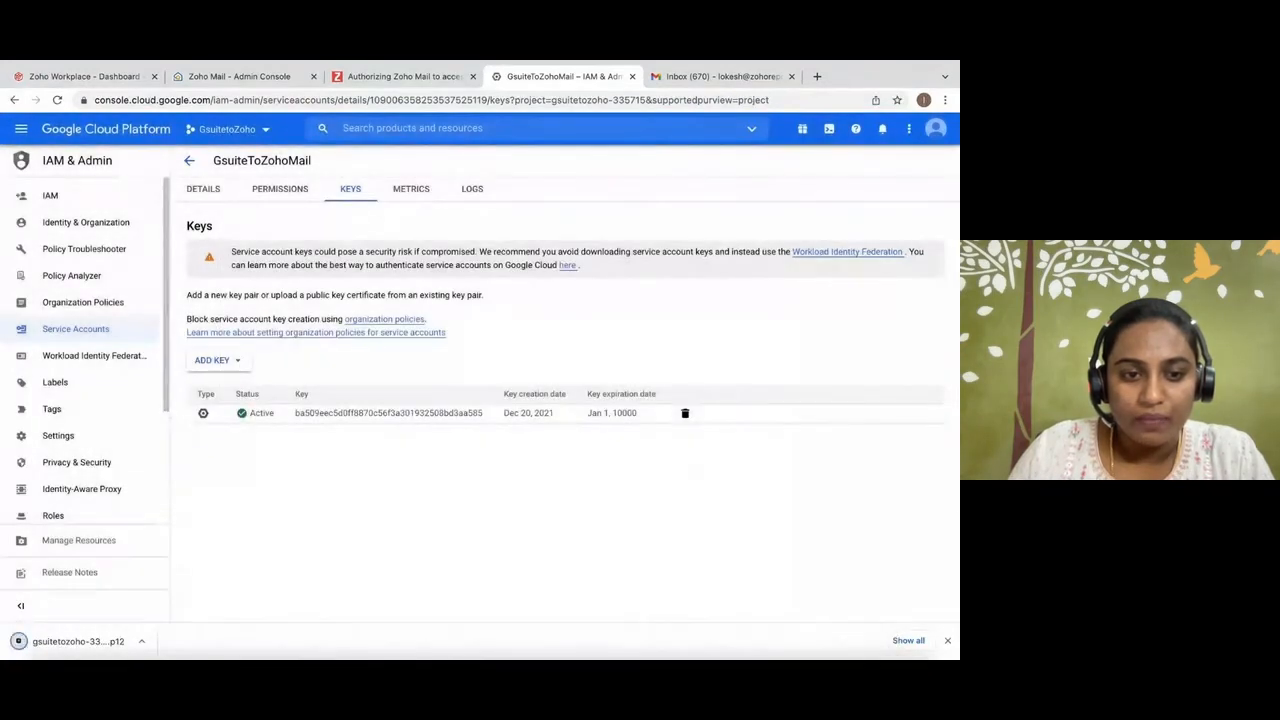
pyautogui.click(947, 640)
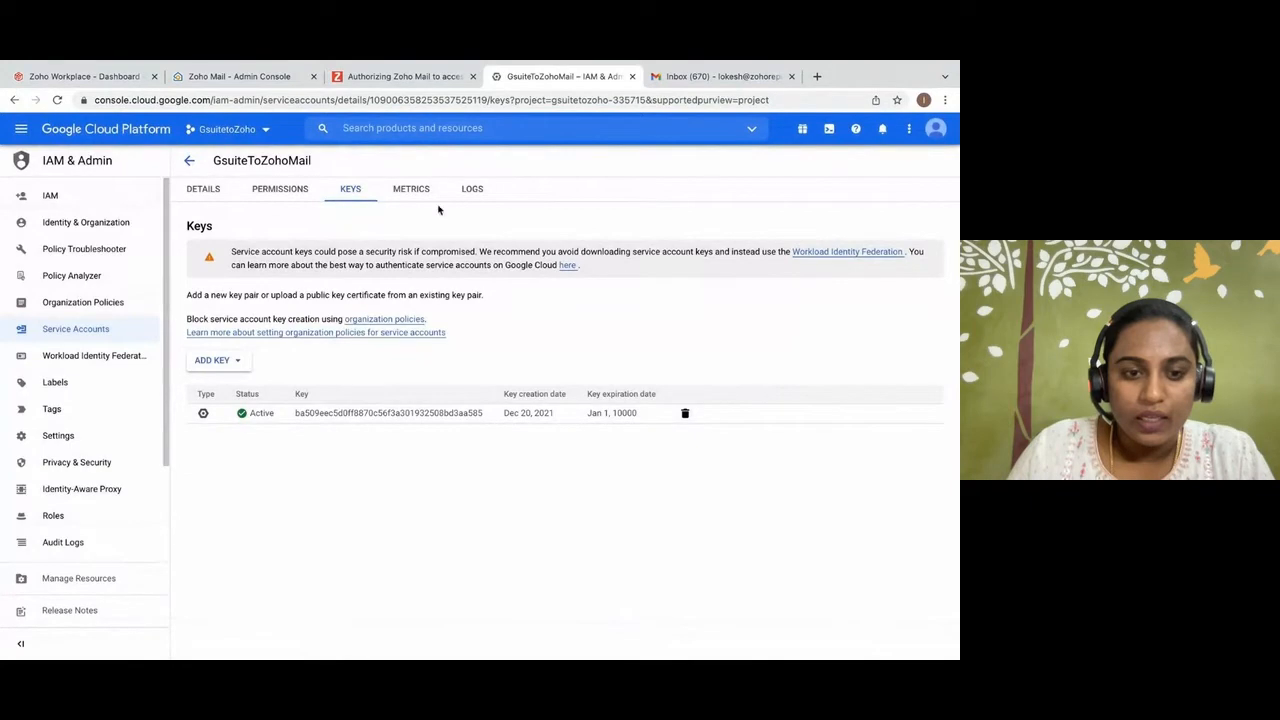
# Find the Enabling API Access section in the Zoho Mail authorization guide and open its Google API Library link separately.
pyautogui.click(392, 80)
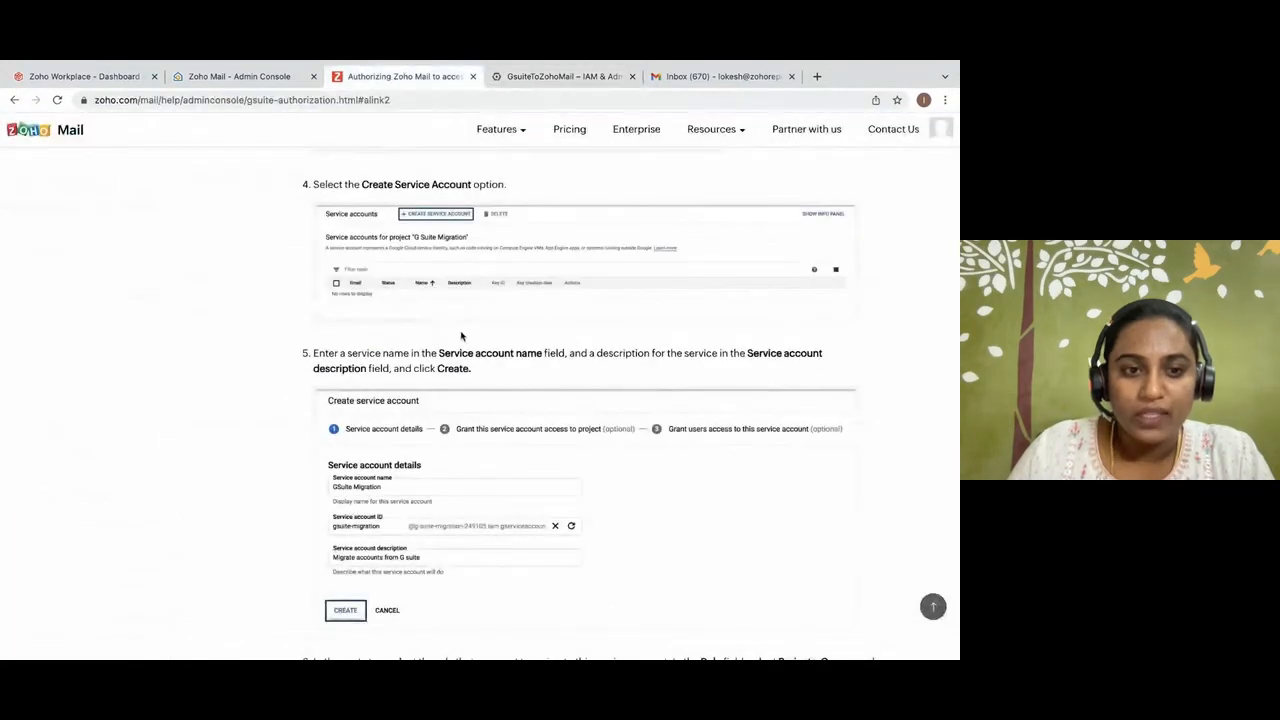
pyautogui.scroll(-6, 460, 335)
pyautogui.scroll(-12, 460, 338)
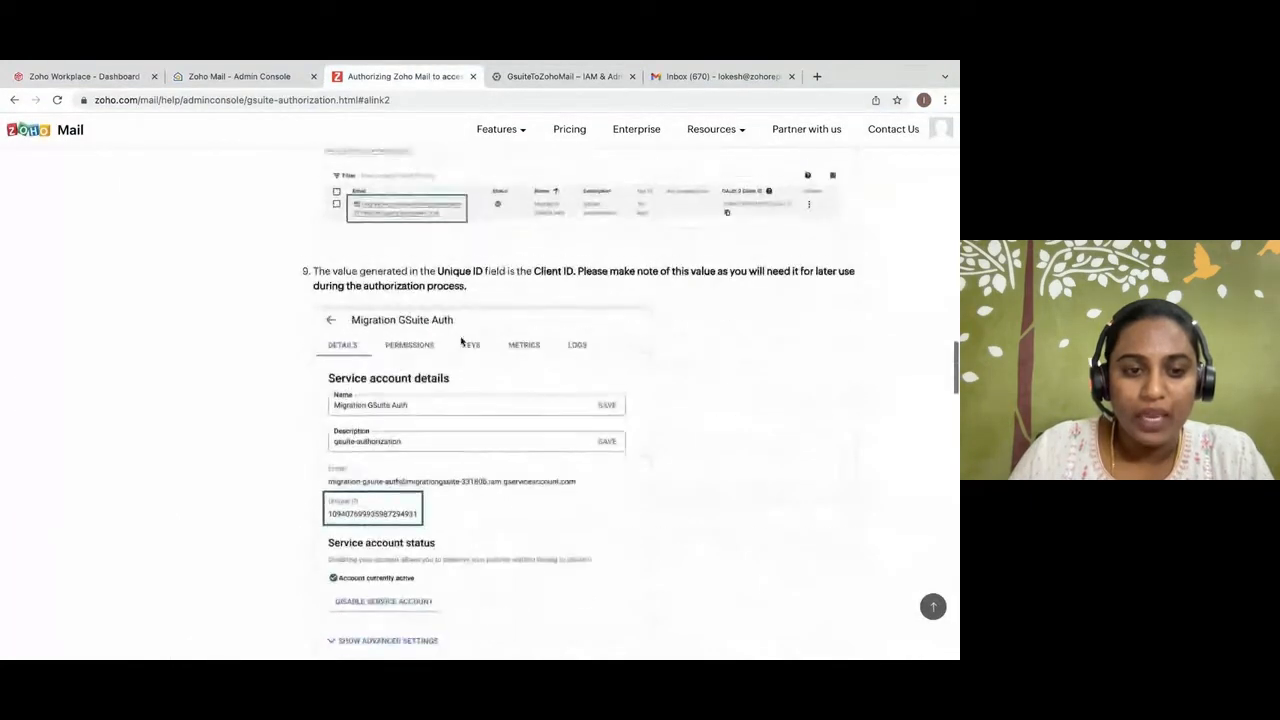
pyautogui.scroll(-2, 461, 341)
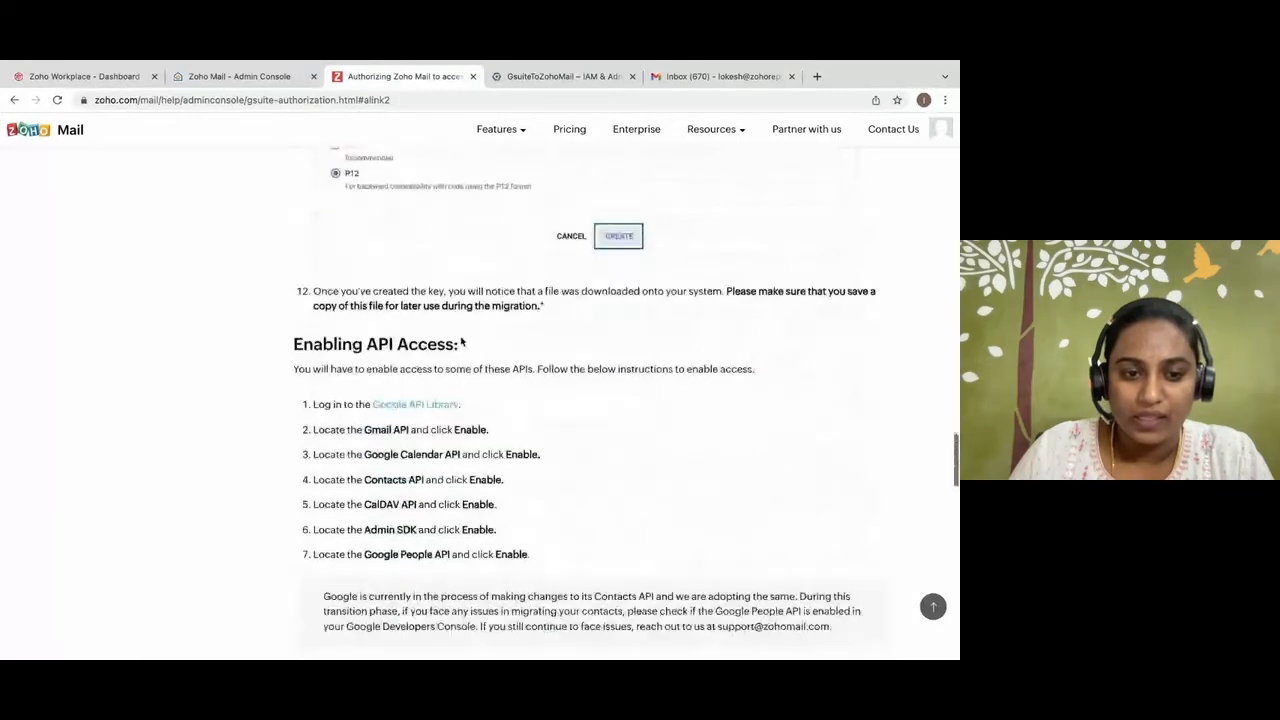
pyautogui.moveTo(290, 346); pyautogui.dragTo(466, 347)
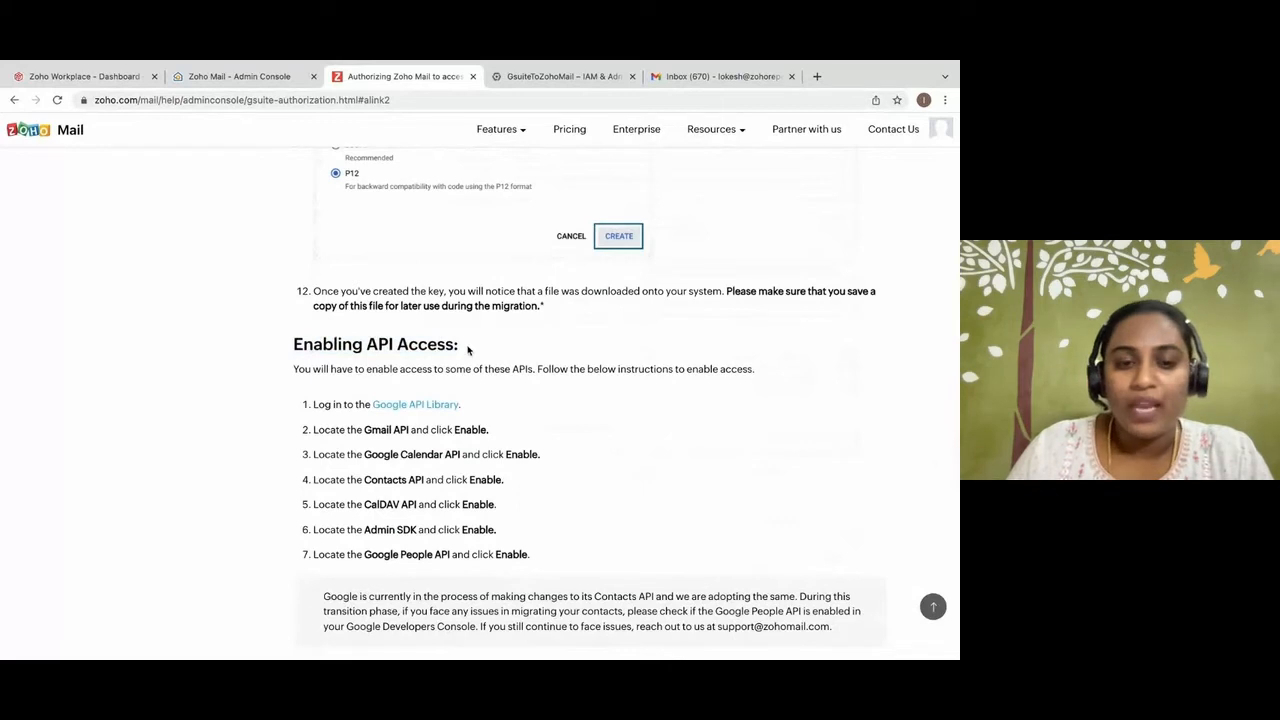
pyautogui.scroll(-3, 467, 345)
pyautogui.rightClick(424, 228)
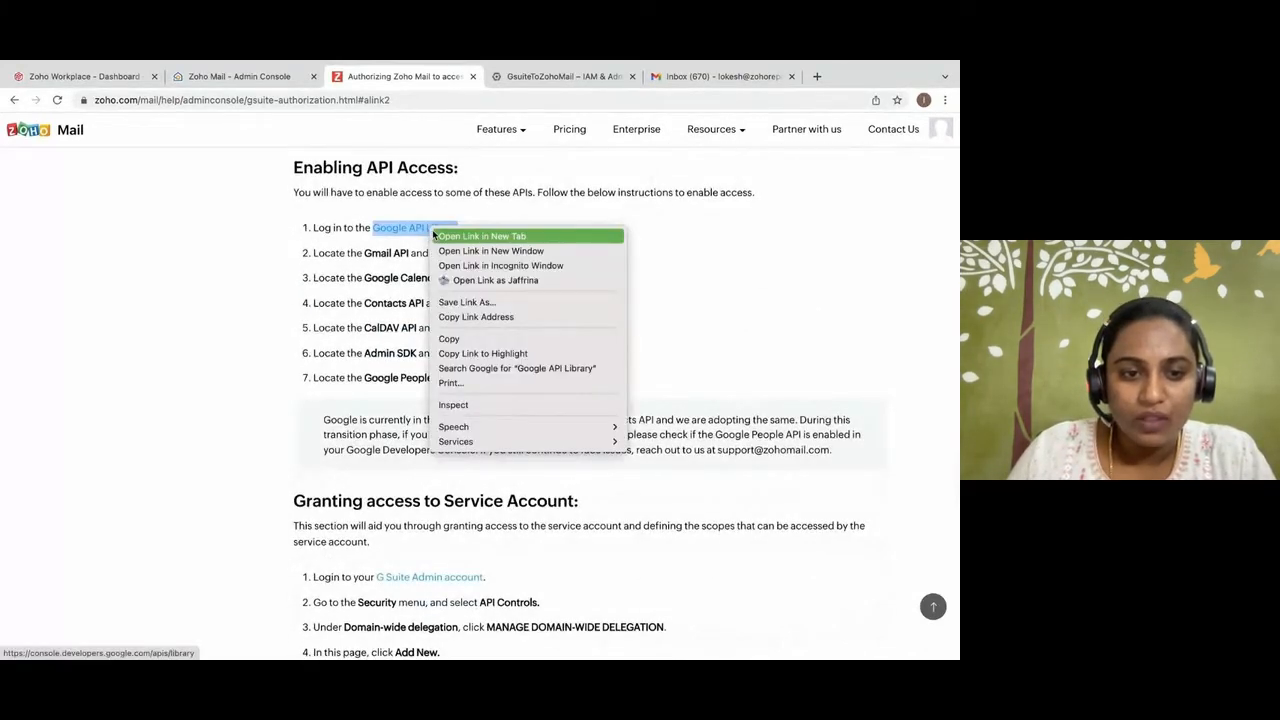
pyautogui.click(445, 232)
# Copy the Gmail API name from the guide, find it in the Google API Library and enable it for the GsuitetoZoho project.
pyautogui.moveTo(366, 253); pyautogui.dragTo(409, 253)
pyautogui.hotkey('ctrl', 'c')
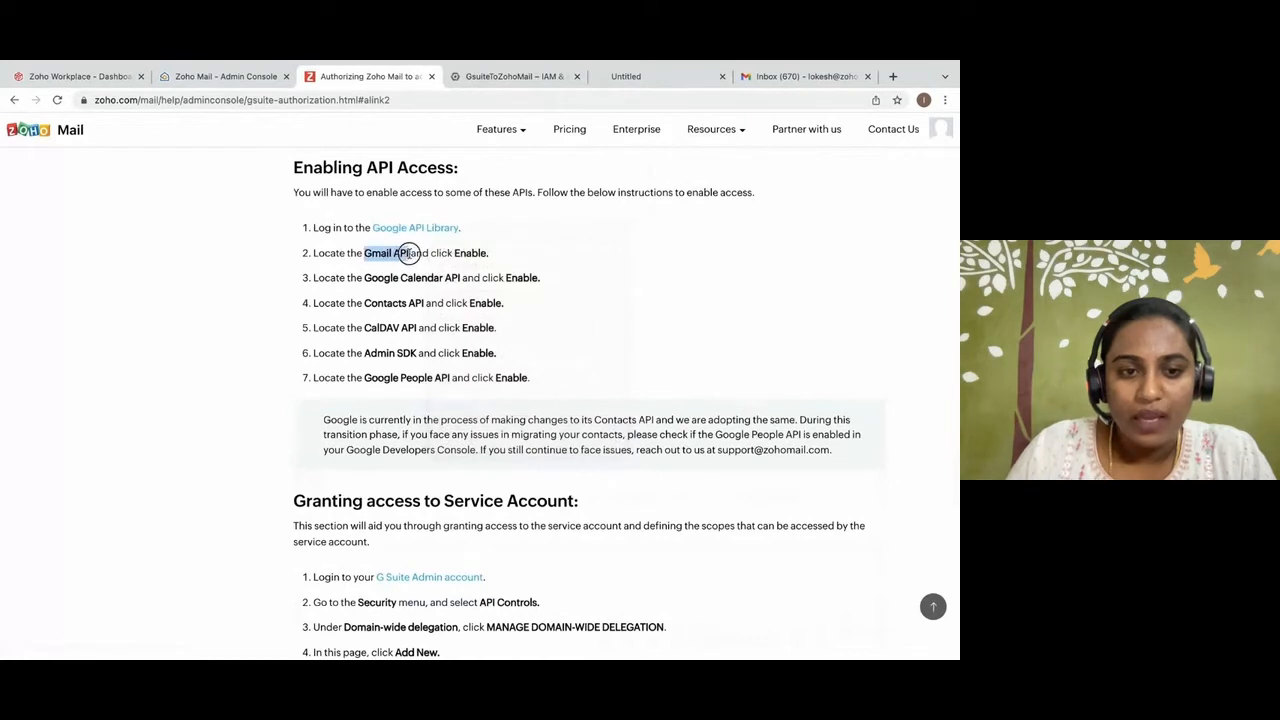
pyautogui.click(614, 78)
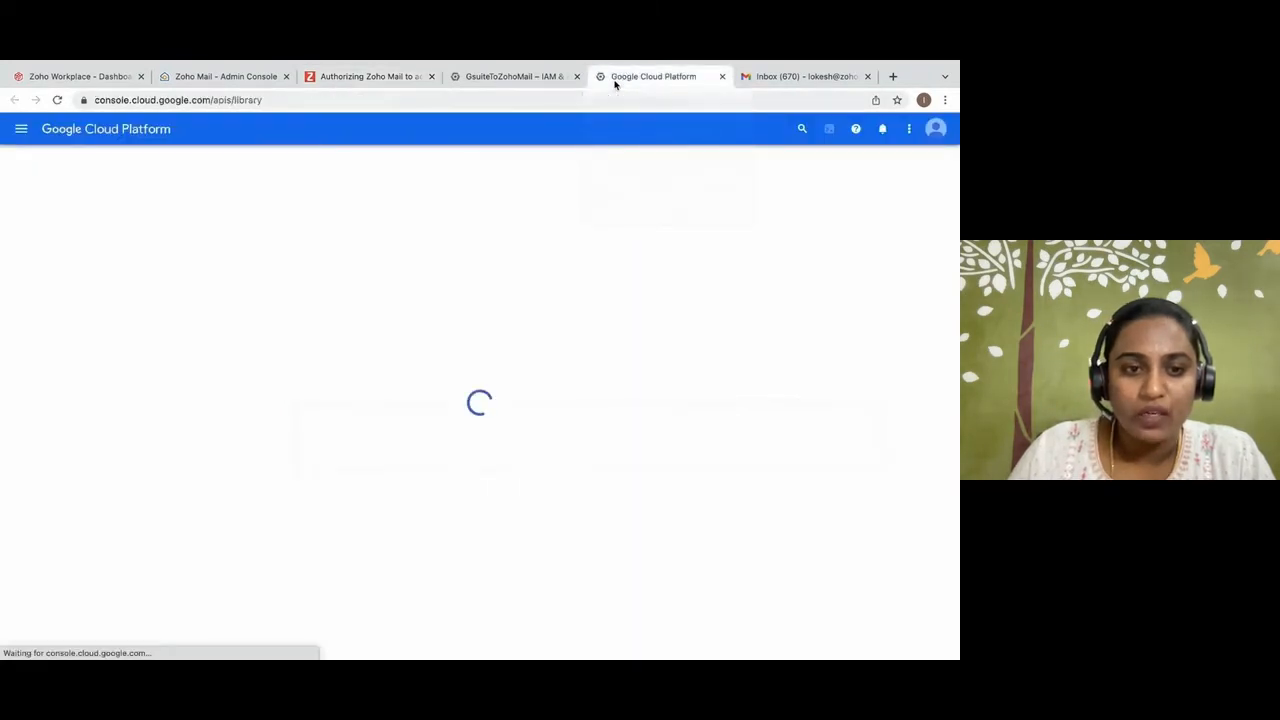
pyautogui.click(440, 309)
pyautogui.hotkey('ctrl', 'v')
pyautogui.press('Return')
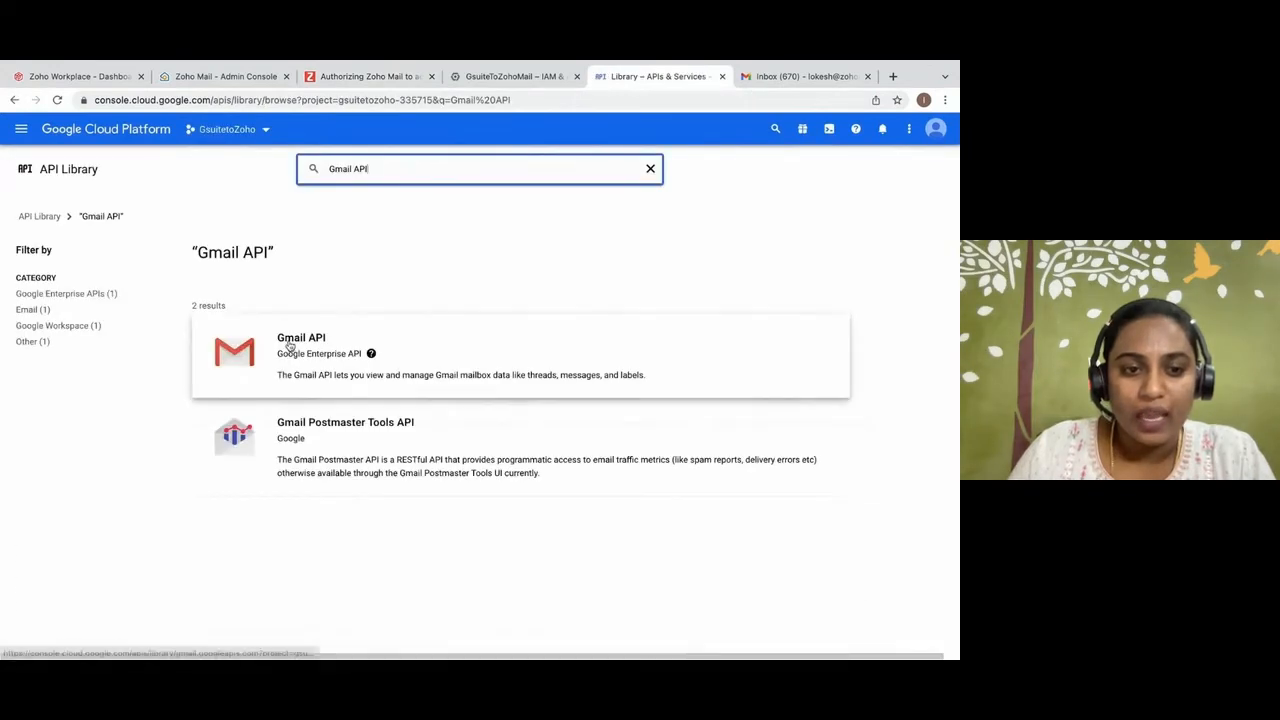
pyautogui.click(289, 345)
pyautogui.click(166, 296)
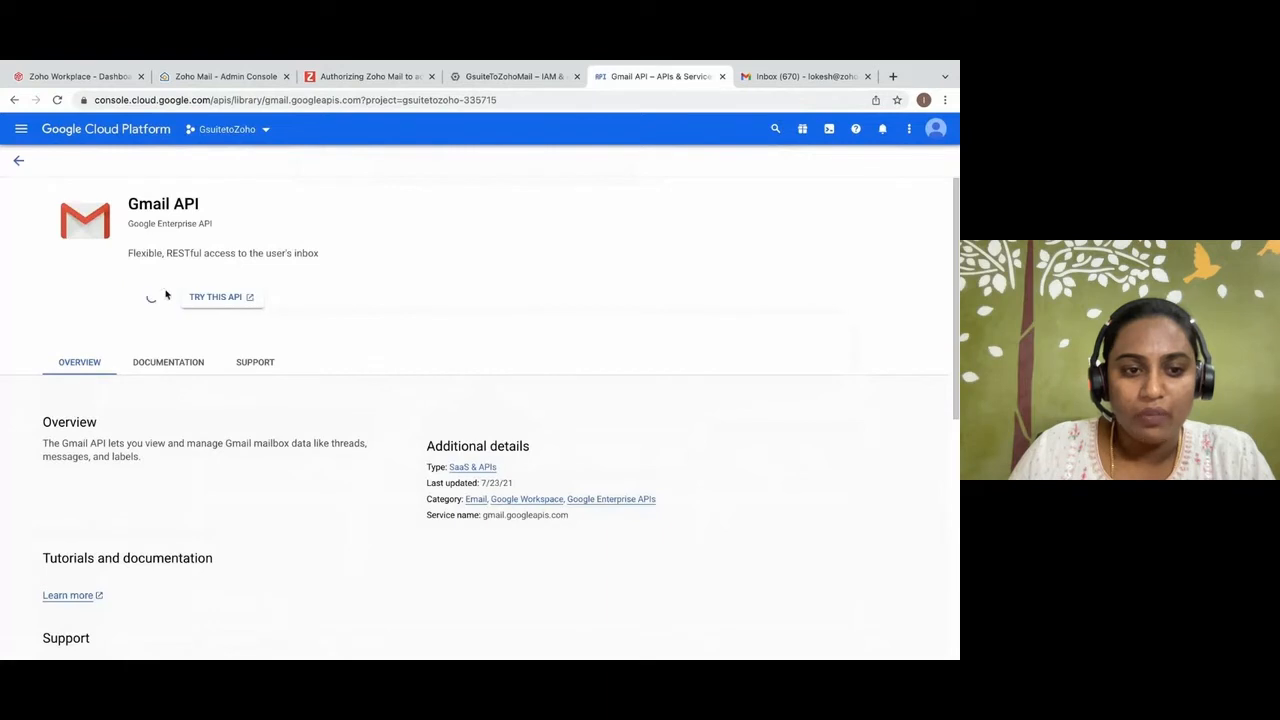
# Copy the Google Calendar API name from the Zoho guide, look it up in the Google Cloud console and enable it.
pyautogui.click(355, 77)
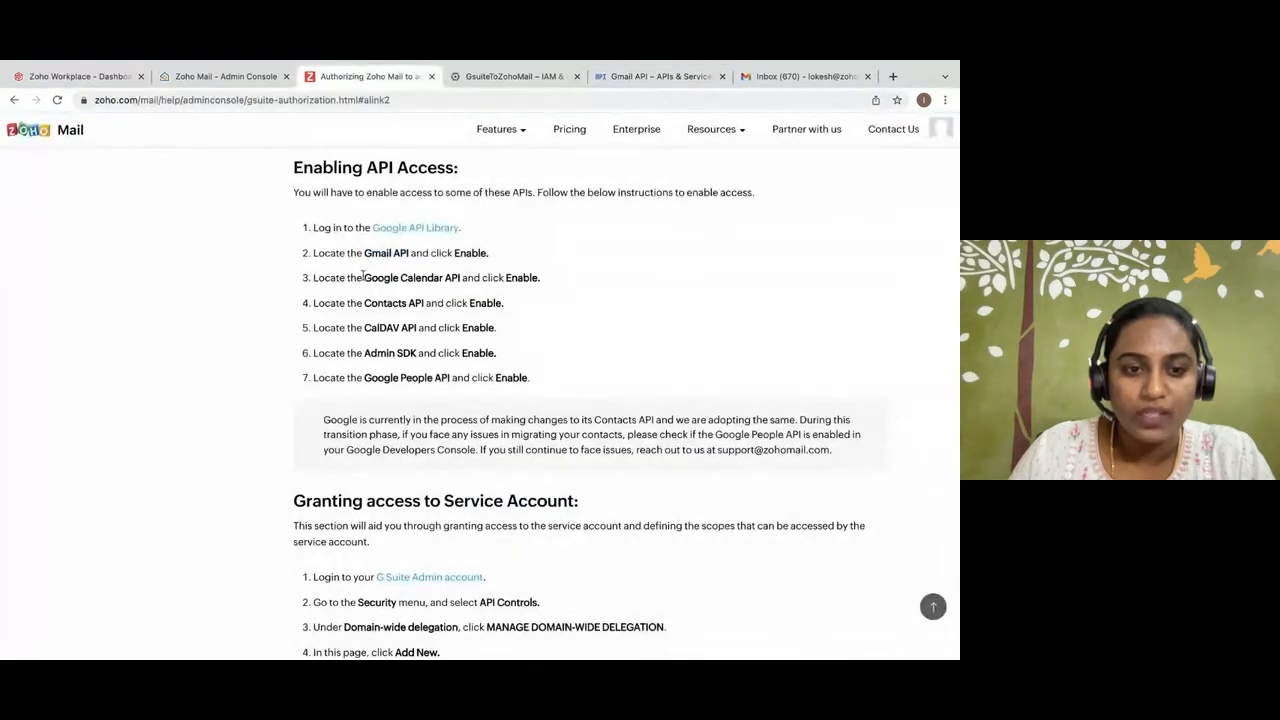
pyautogui.moveTo(364, 277); pyautogui.dragTo(459, 279)
pyautogui.hotkey('ctrl', 'c')
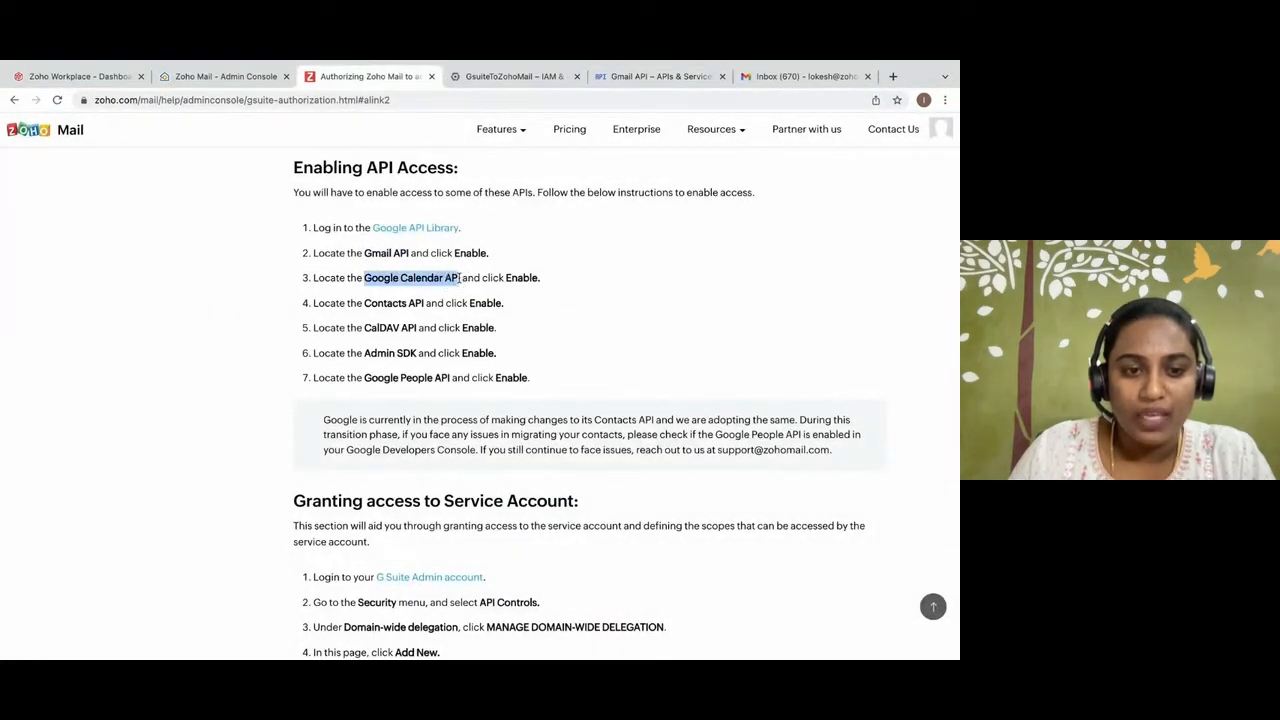
pyautogui.click(652, 78)
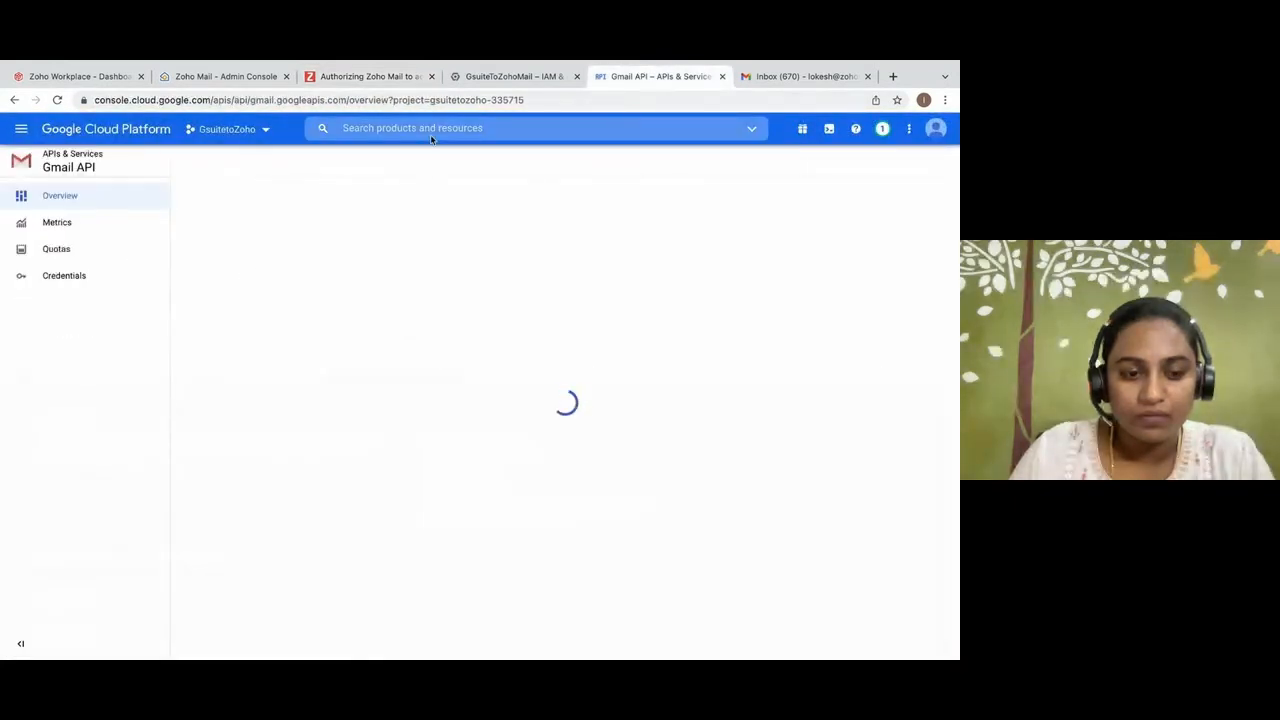
pyautogui.click(426, 130)
pyautogui.hotkey('ctrl', 'v')
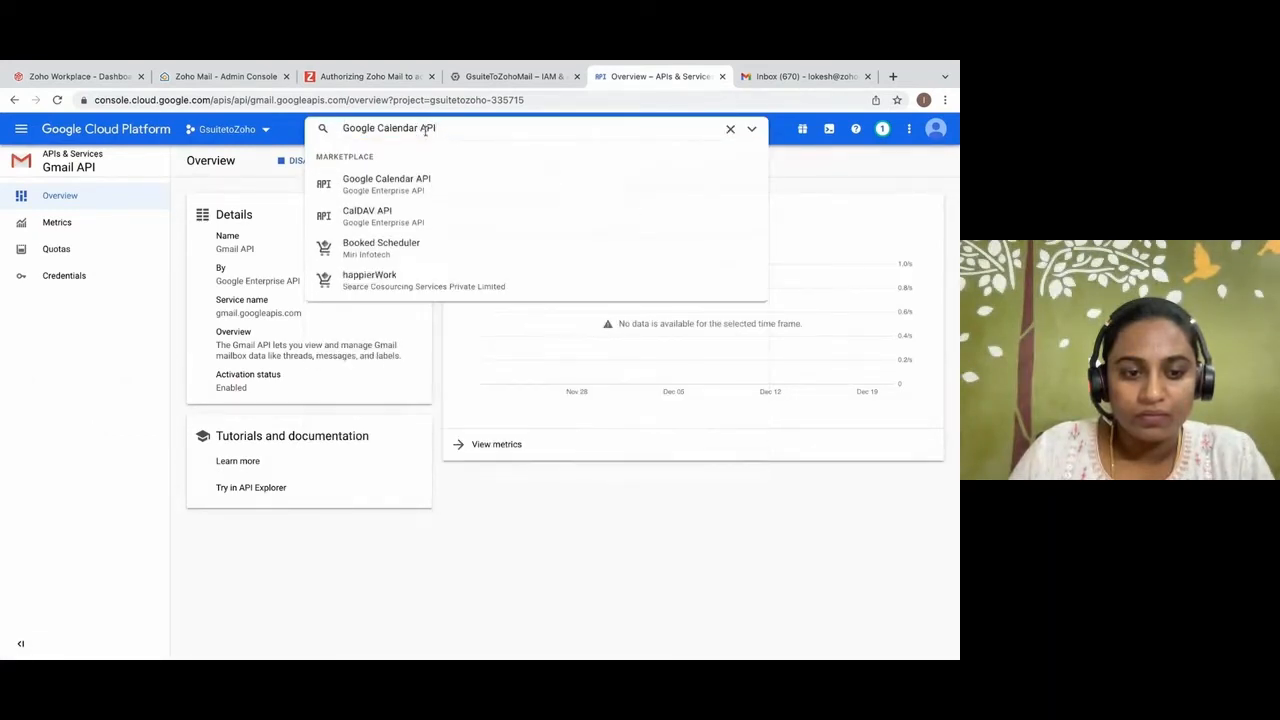
pyautogui.click(382, 188)
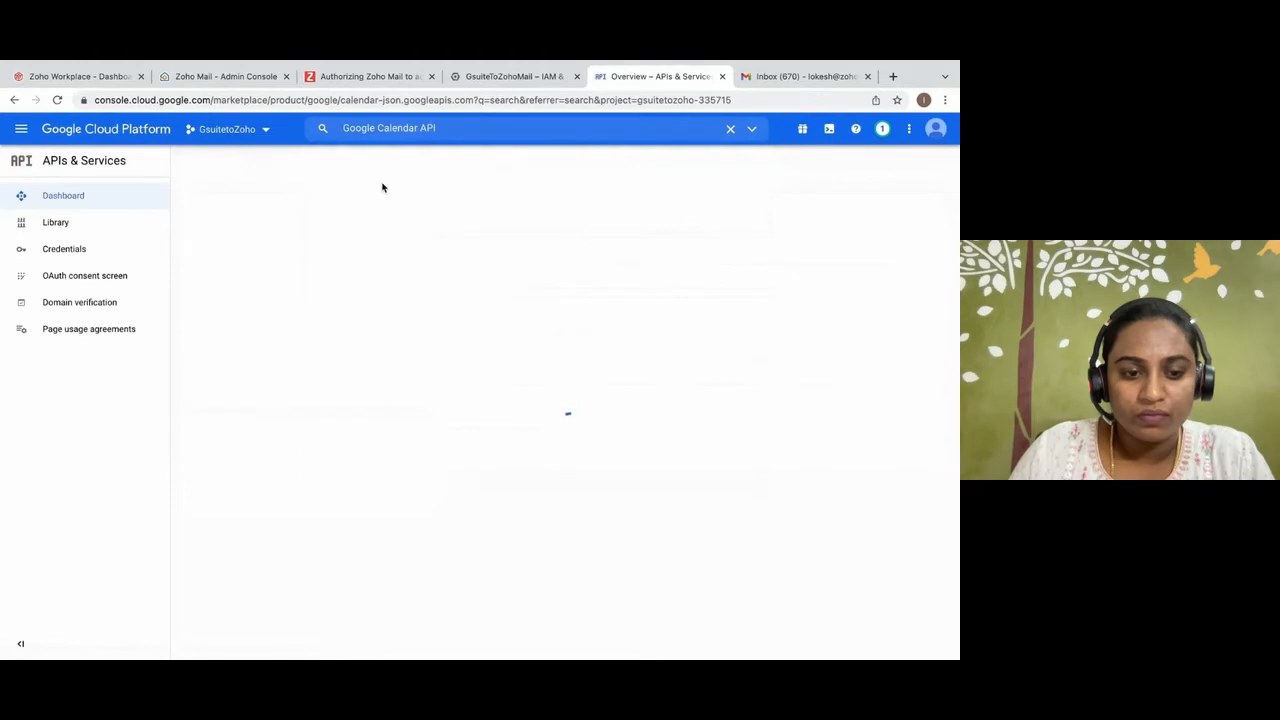
pyautogui.click(151, 296)
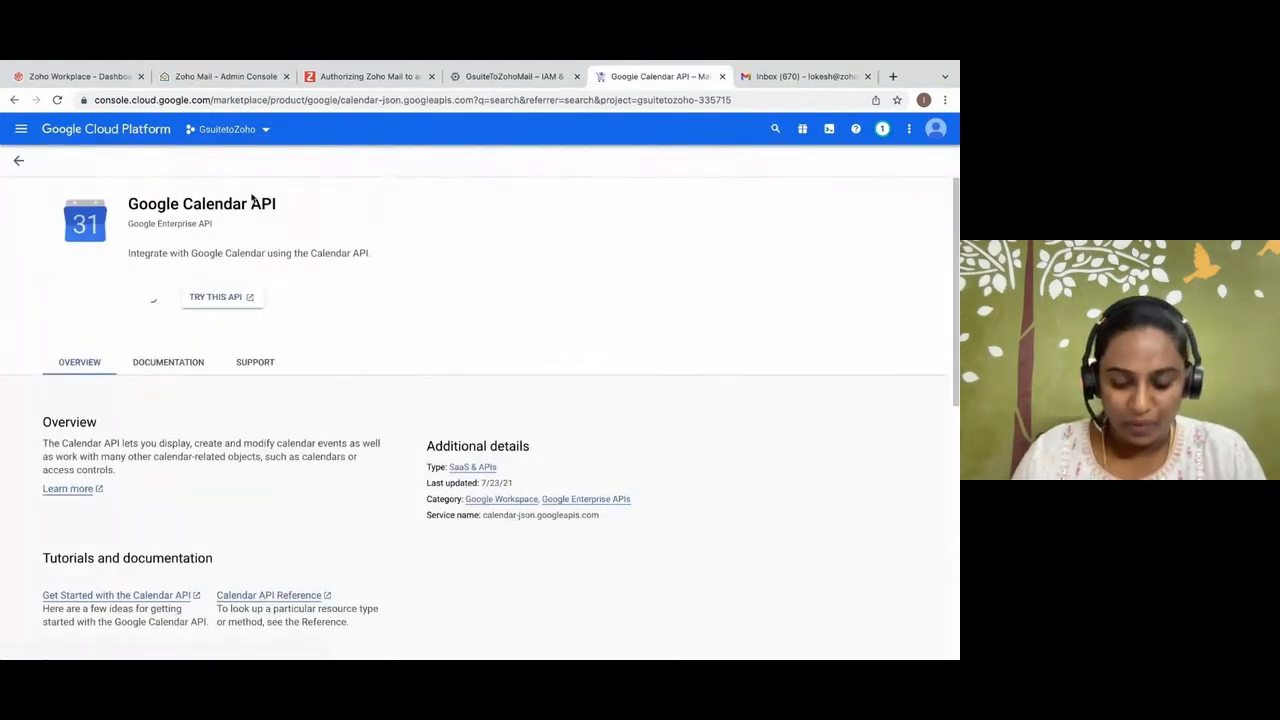
# Copy the Contacts API name from the Zoho guide, look it up in the Google Cloud console and enable it.
pyautogui.click(323, 77)
pyautogui.moveTo(363, 303); pyautogui.dragTo(424, 303)
pyautogui.hotkey('ctrl', 'c')
pyautogui.click(622, 77)
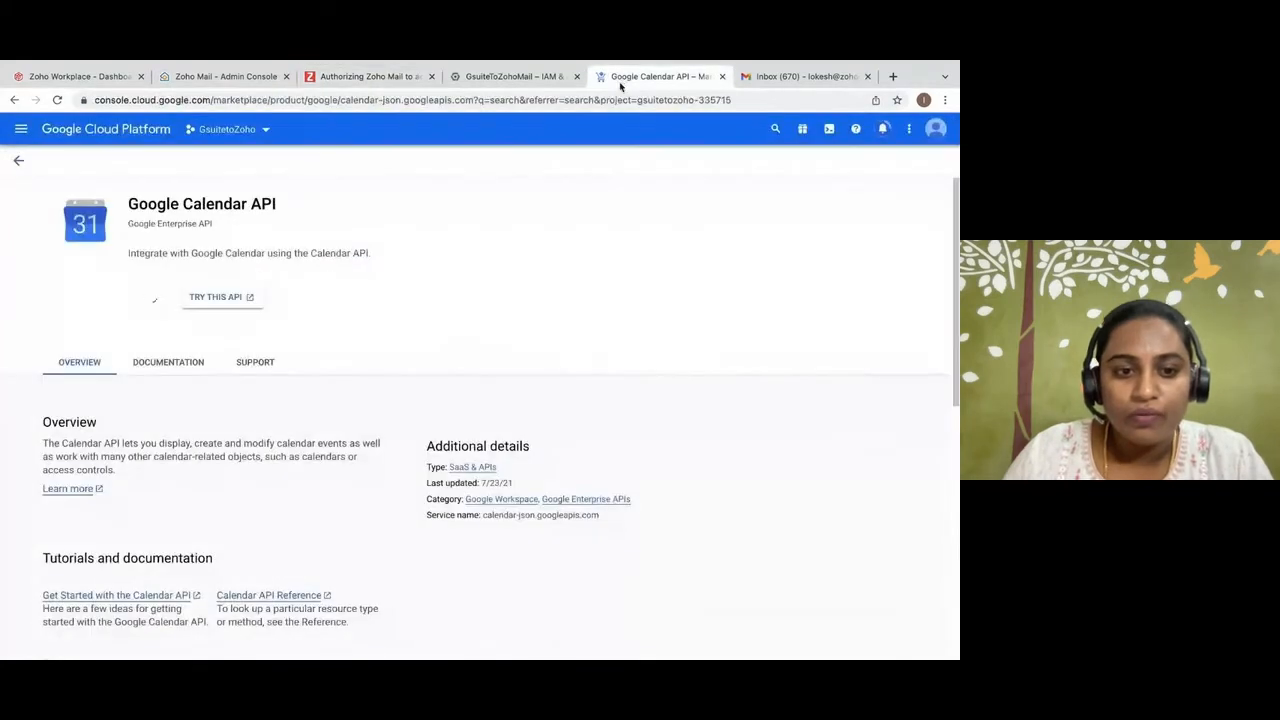
pyautogui.click(446, 128)
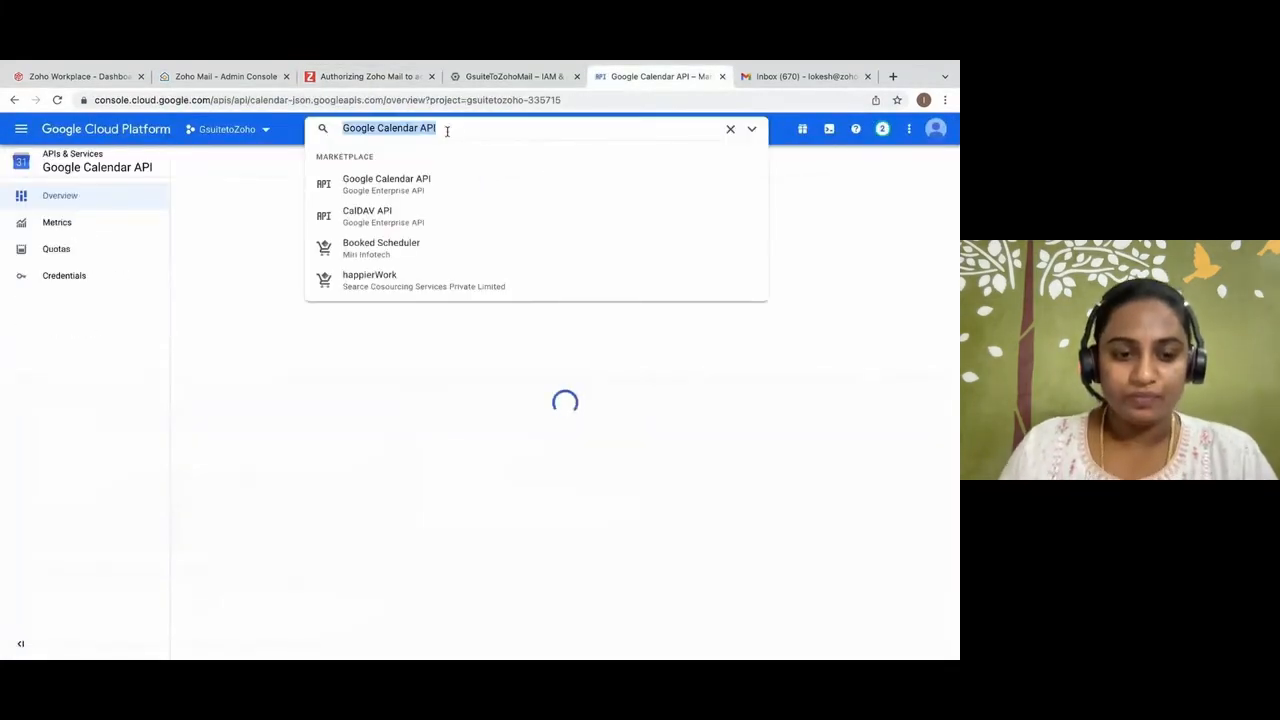
pyautogui.hotkey('ctrl', 'v')
pyautogui.press('Return')
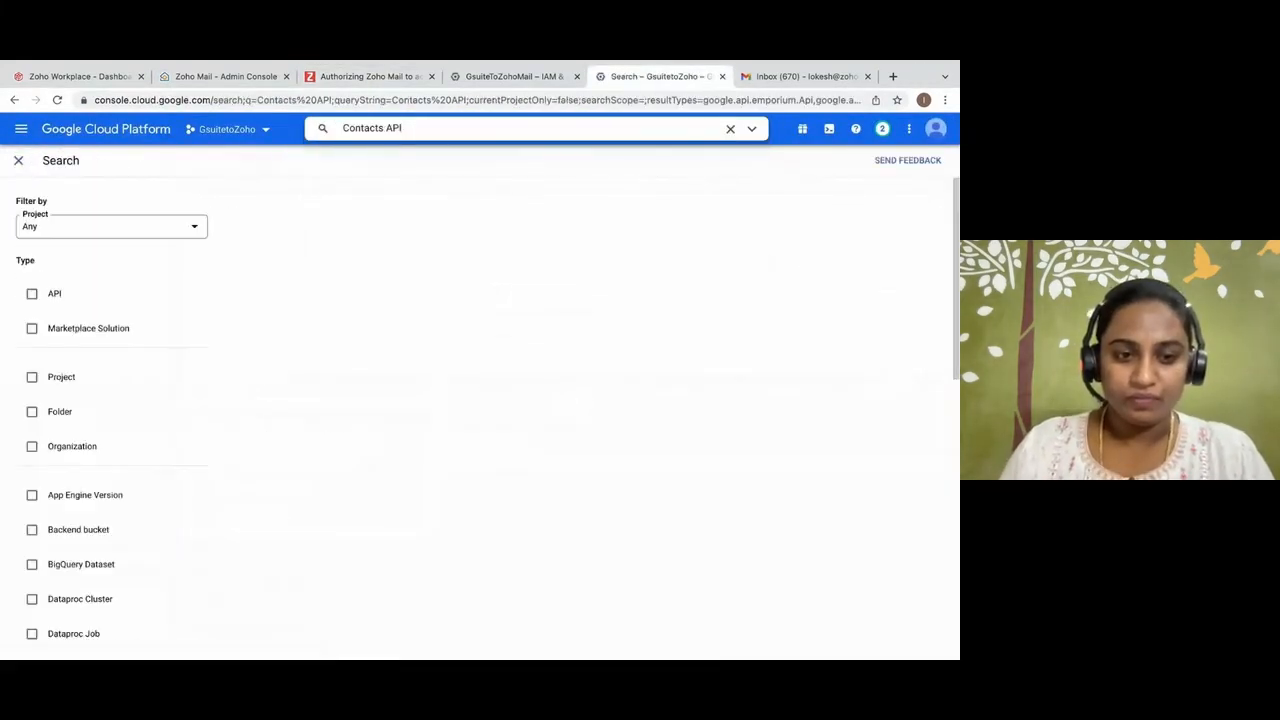
pyautogui.click(316, 249)
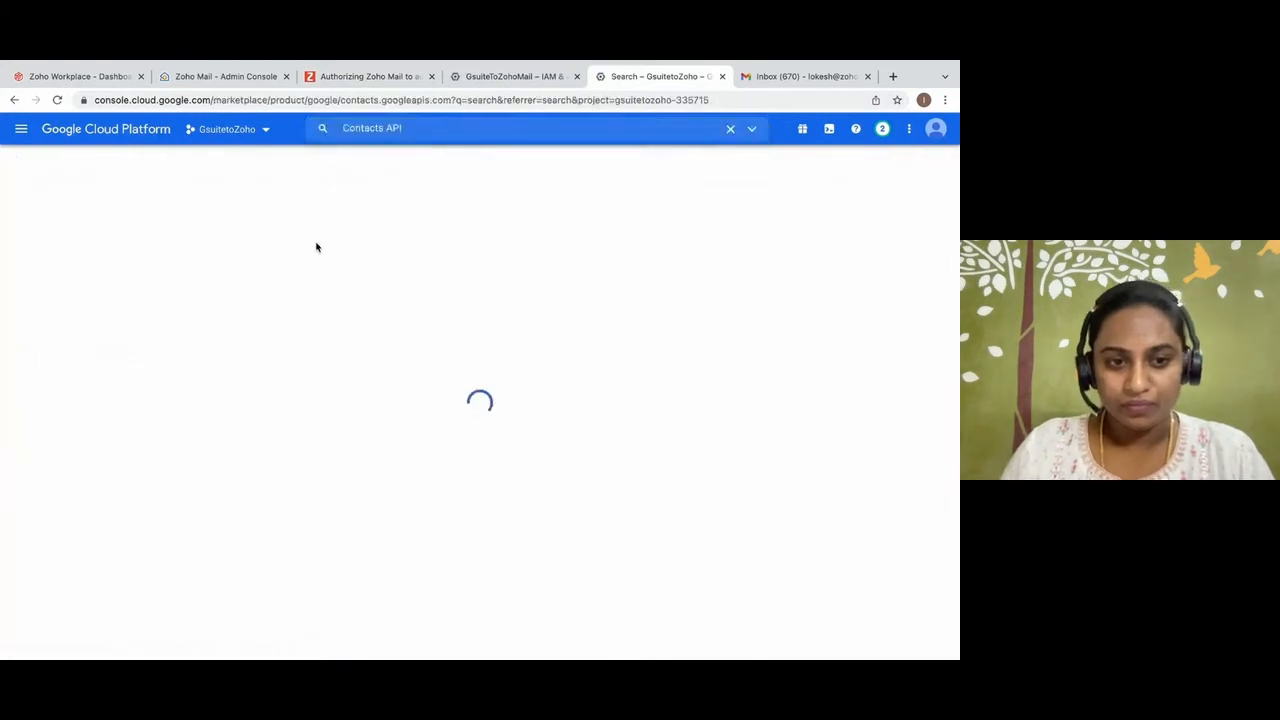
pyautogui.click(160, 302)
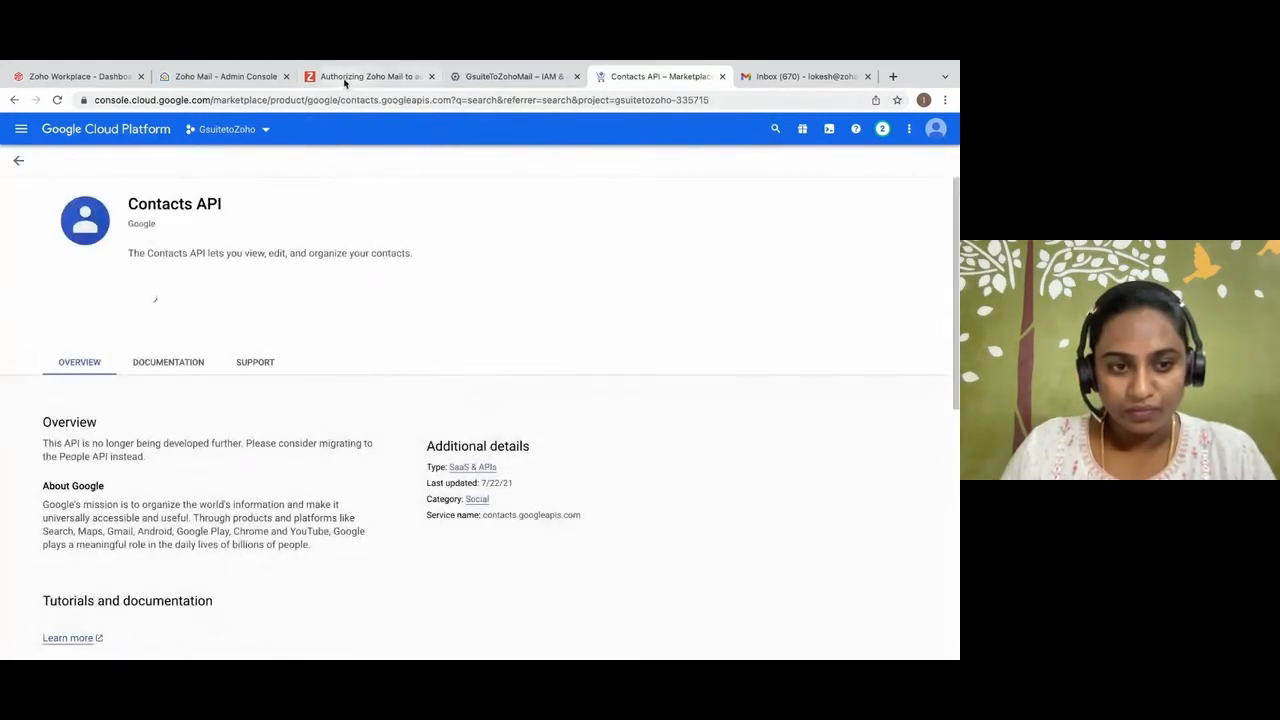
# Copy the CalDAV API name from the Zoho guide, look it up in the Google Cloud console and enable it.
pyautogui.click(347, 79)
pyautogui.moveTo(365, 330); pyautogui.dragTo(417, 329)
pyautogui.hotkey('ctrl', 'c')
pyautogui.click(593, 80)
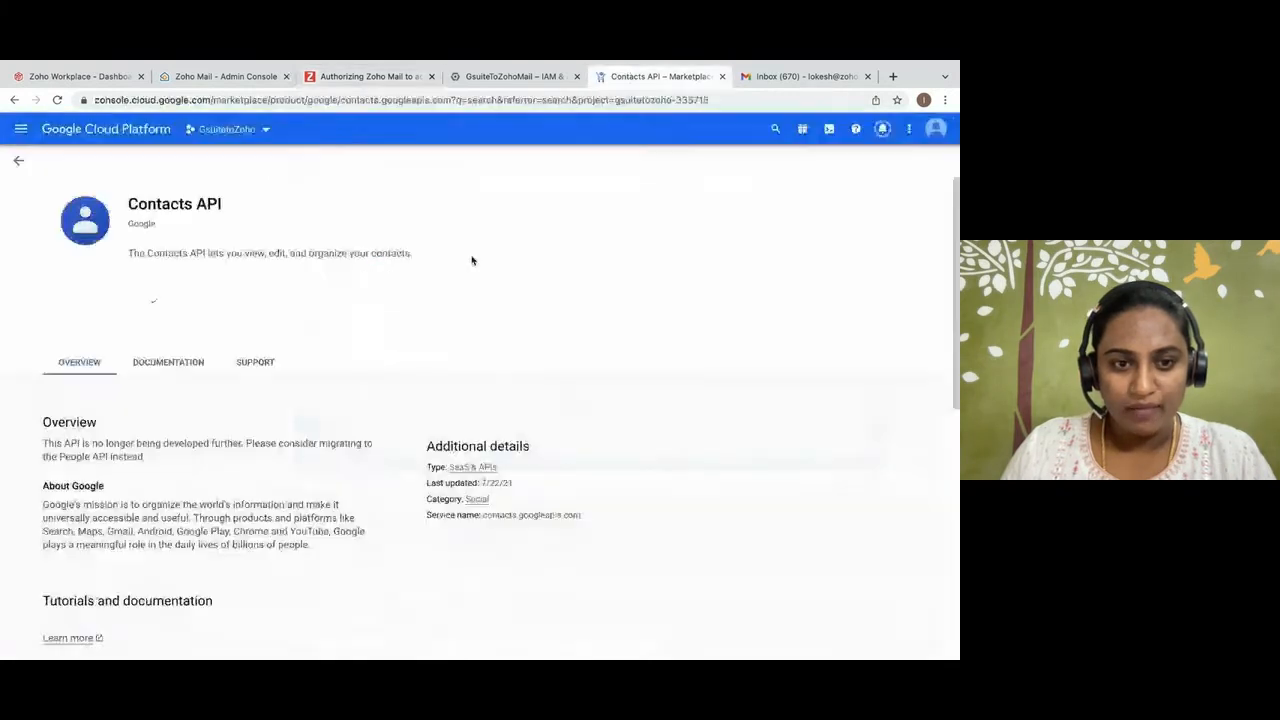
pyautogui.click(441, 133)
pyautogui.hotkey('ctrl', 'v')
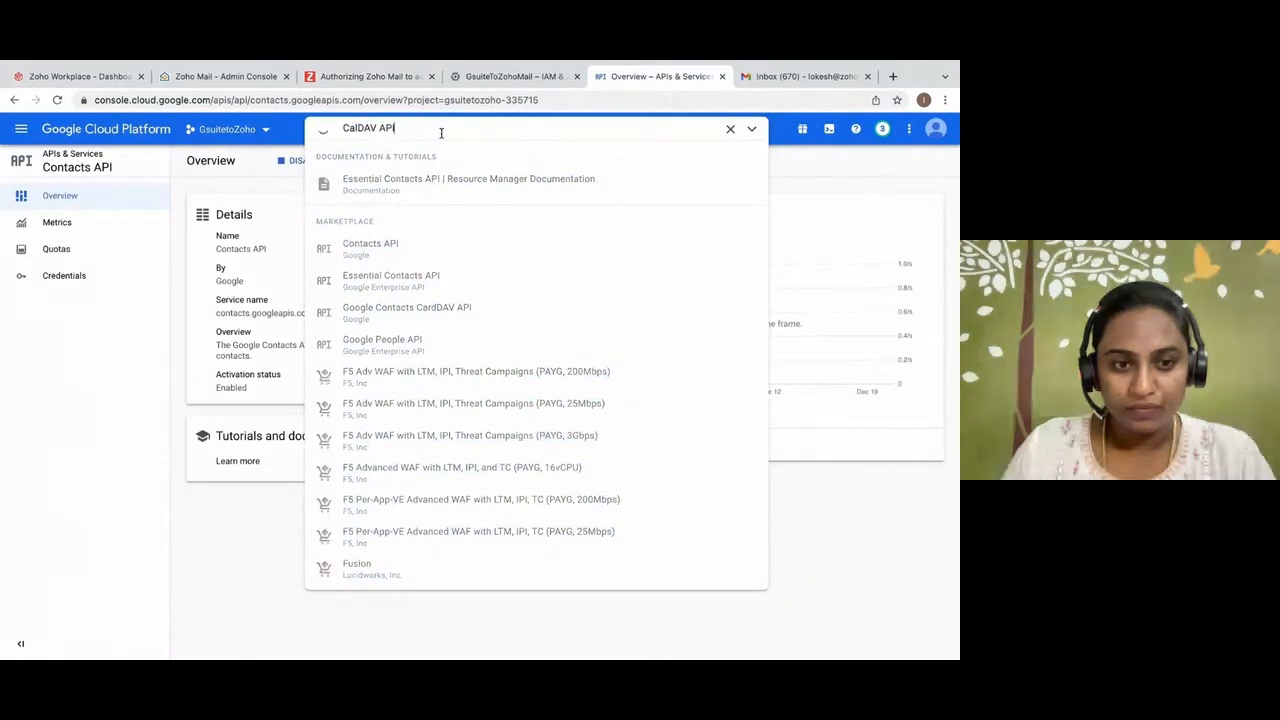
pyautogui.press('Return')
pyautogui.click(417, 130)
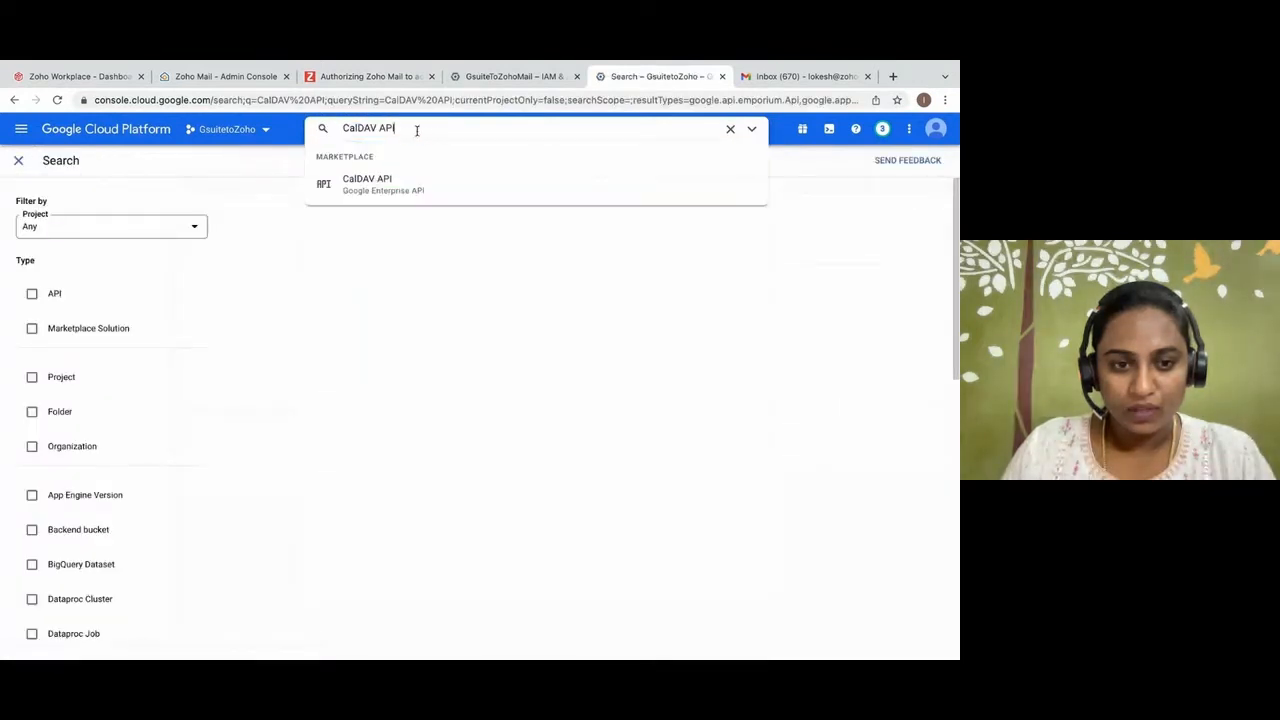
pyautogui.click(391, 178)
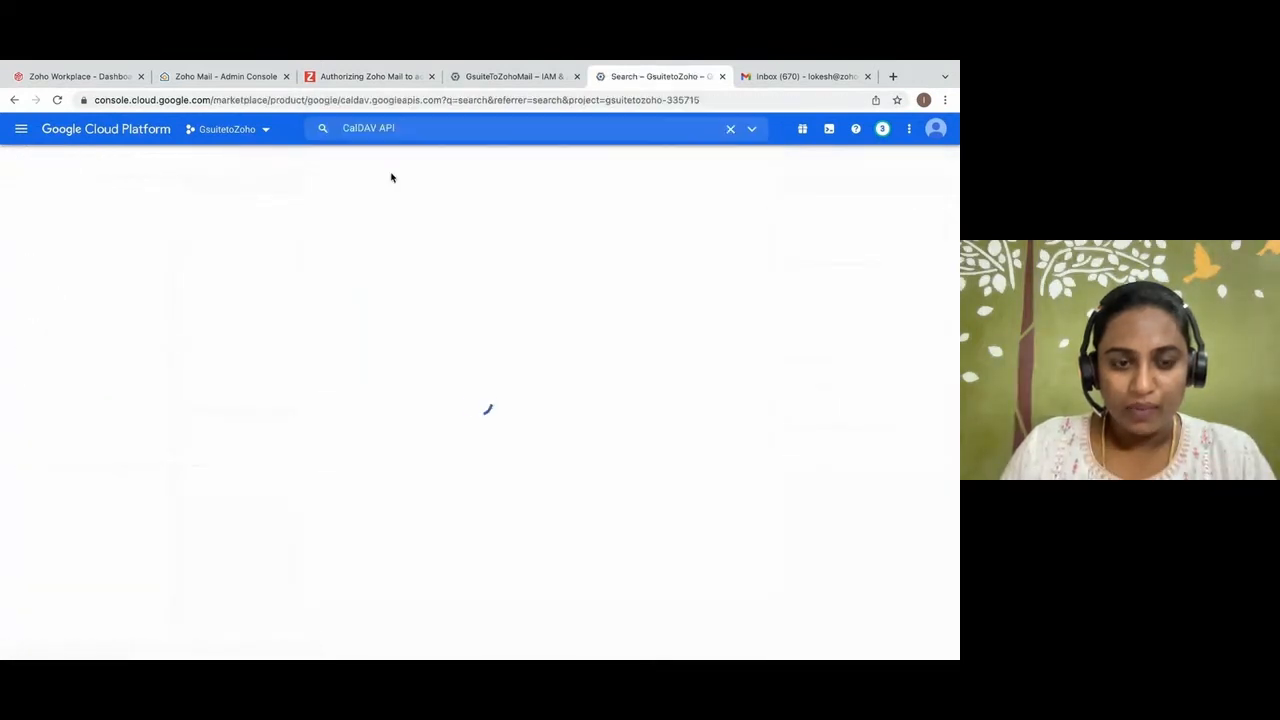
pyautogui.click(151, 297)
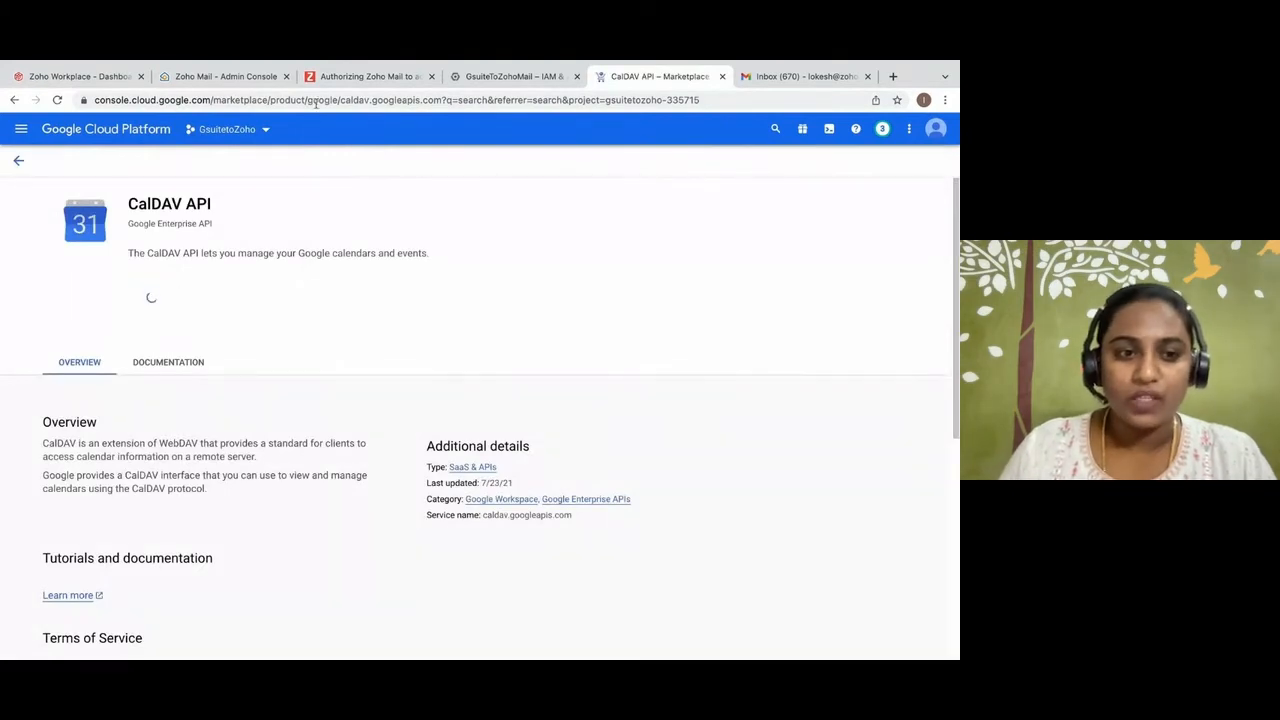
# Copy the Admin SDK name from the Zoho guide, look it up in the Google Cloud console and enable the Admin SDK API.
pyautogui.click(329, 84)
pyautogui.moveTo(364, 353); pyautogui.dragTo(418, 353)
pyautogui.hotkey('ctrl', 'c')
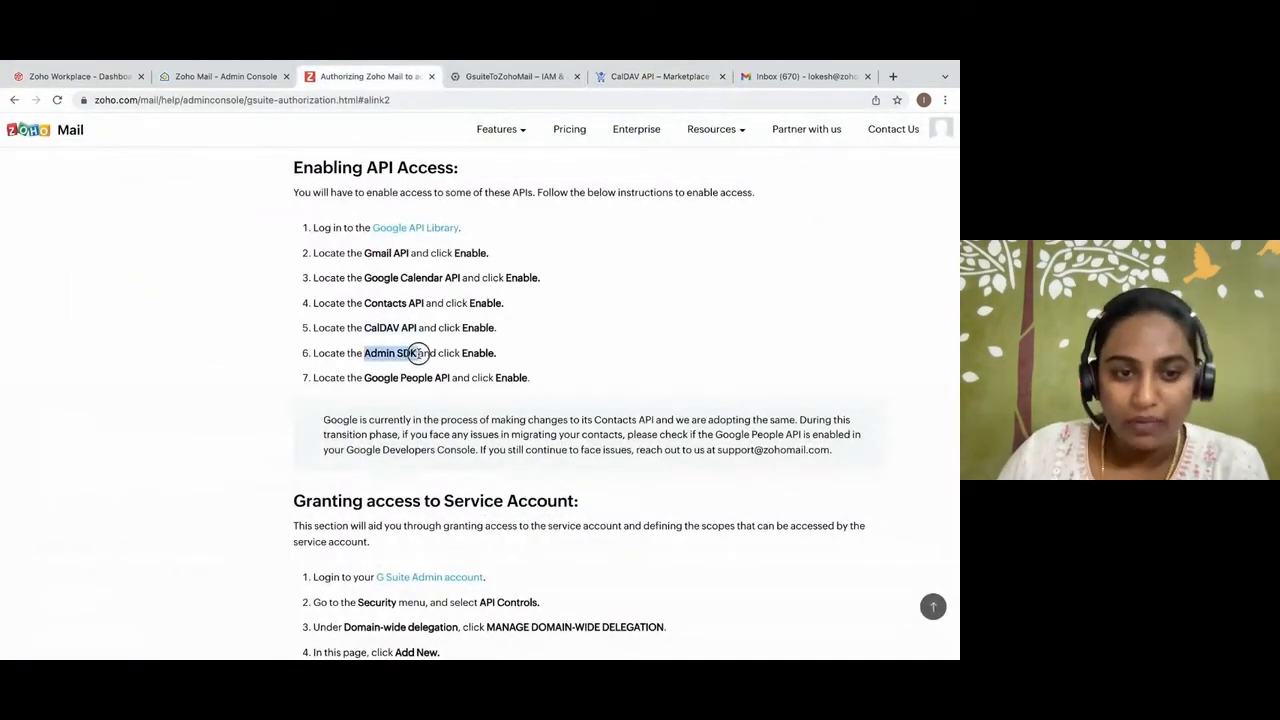
pyautogui.click(614, 78)
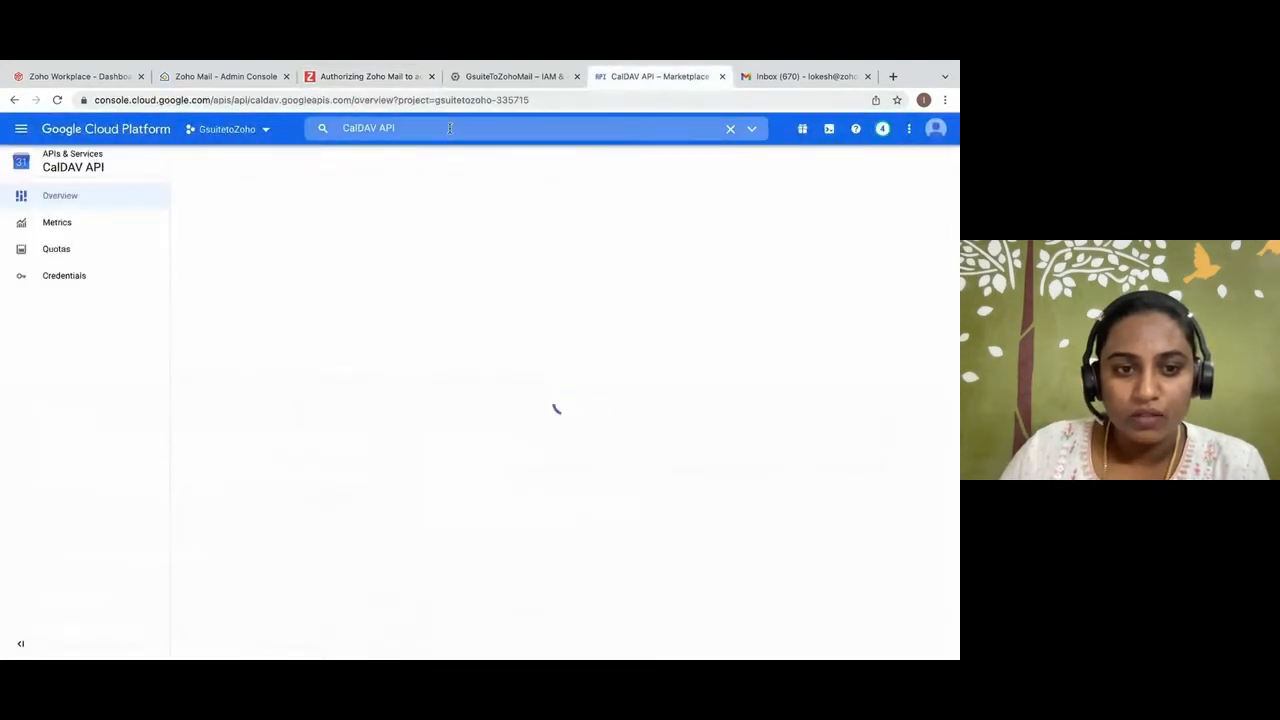
pyautogui.tripleClick(449, 128)
pyautogui.press('BackSpace')
pyautogui.hotkey('ctrl', 'v')
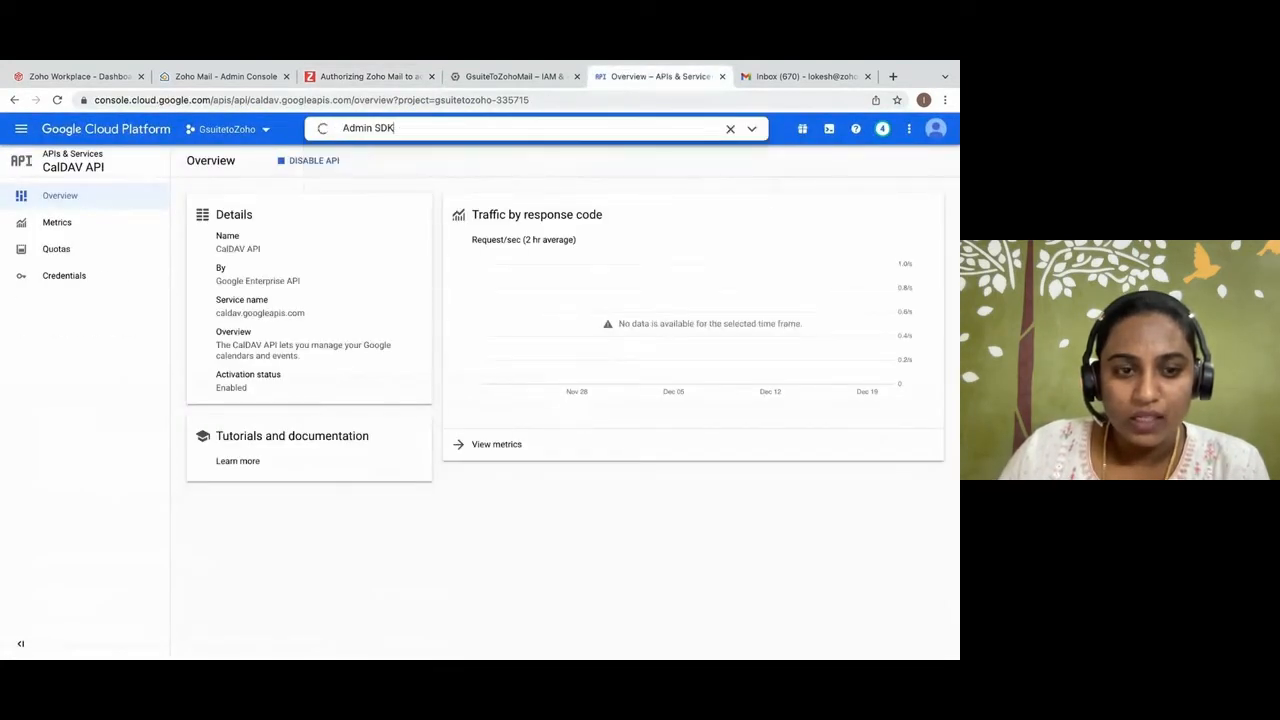
pyautogui.press('Return')
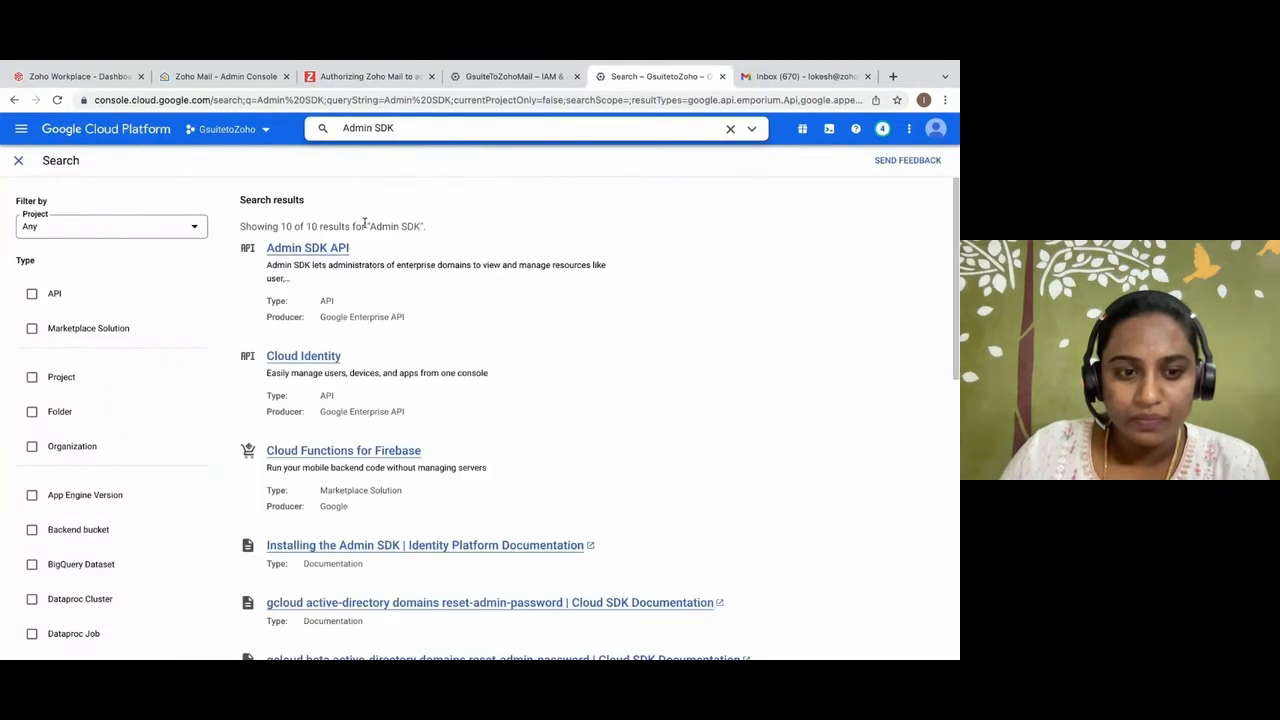
pyautogui.click(332, 249)
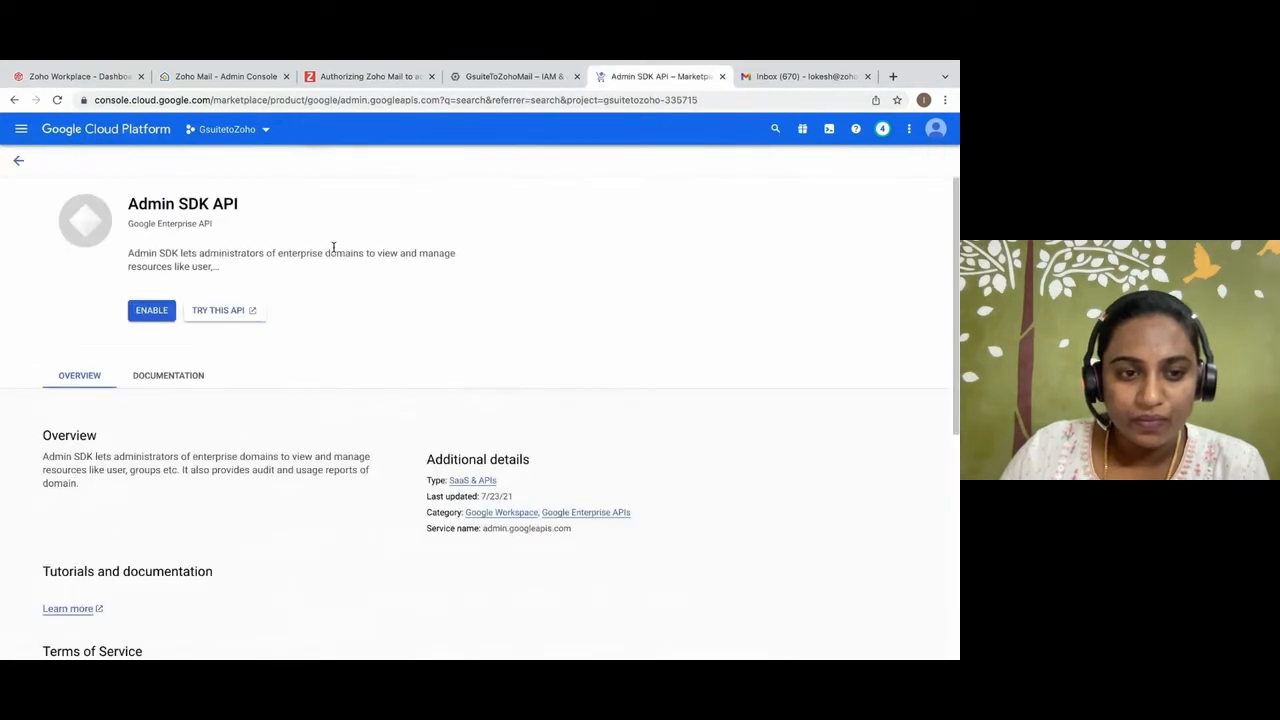
pyautogui.click(156, 309)
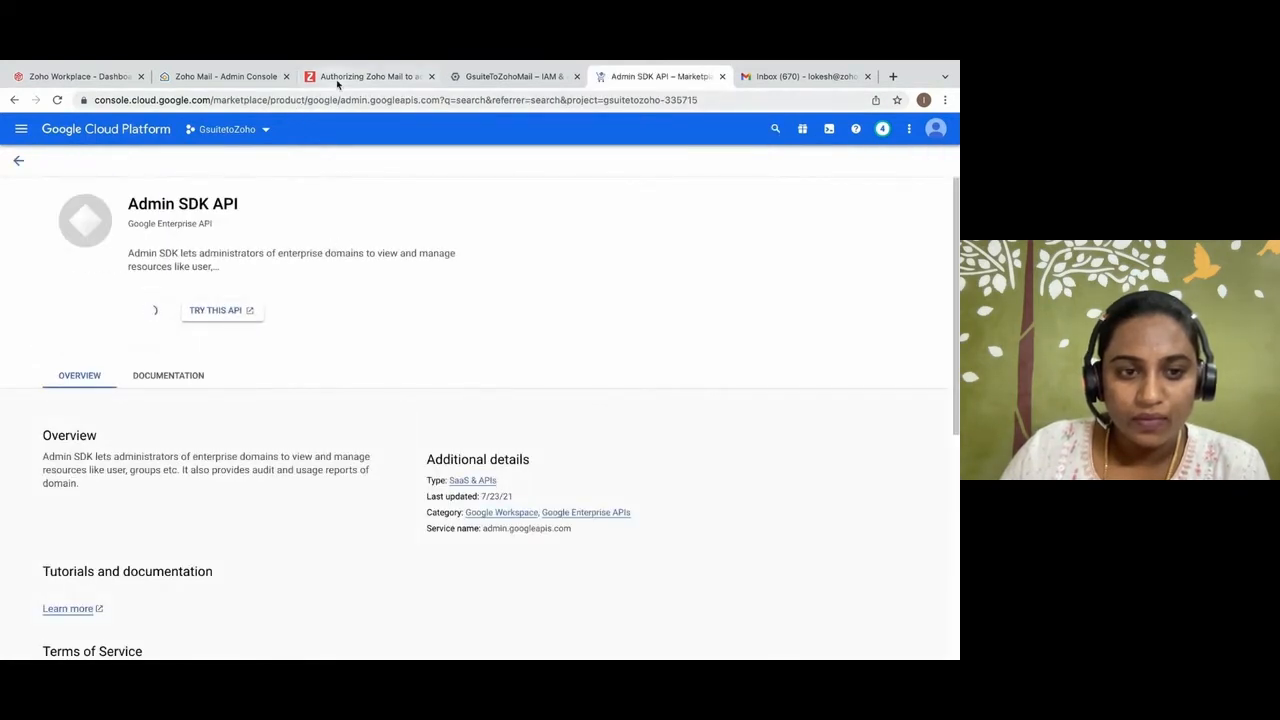
# Copy the Google People API name from the Zoho guide, look it up in the Google Cloud console and enable it.
pyautogui.click(337, 80)
pyautogui.click(400, 414)
pyautogui.moveTo(366, 378); pyautogui.dragTo(450, 376)
pyautogui.hotkey('ctrl', 'c')
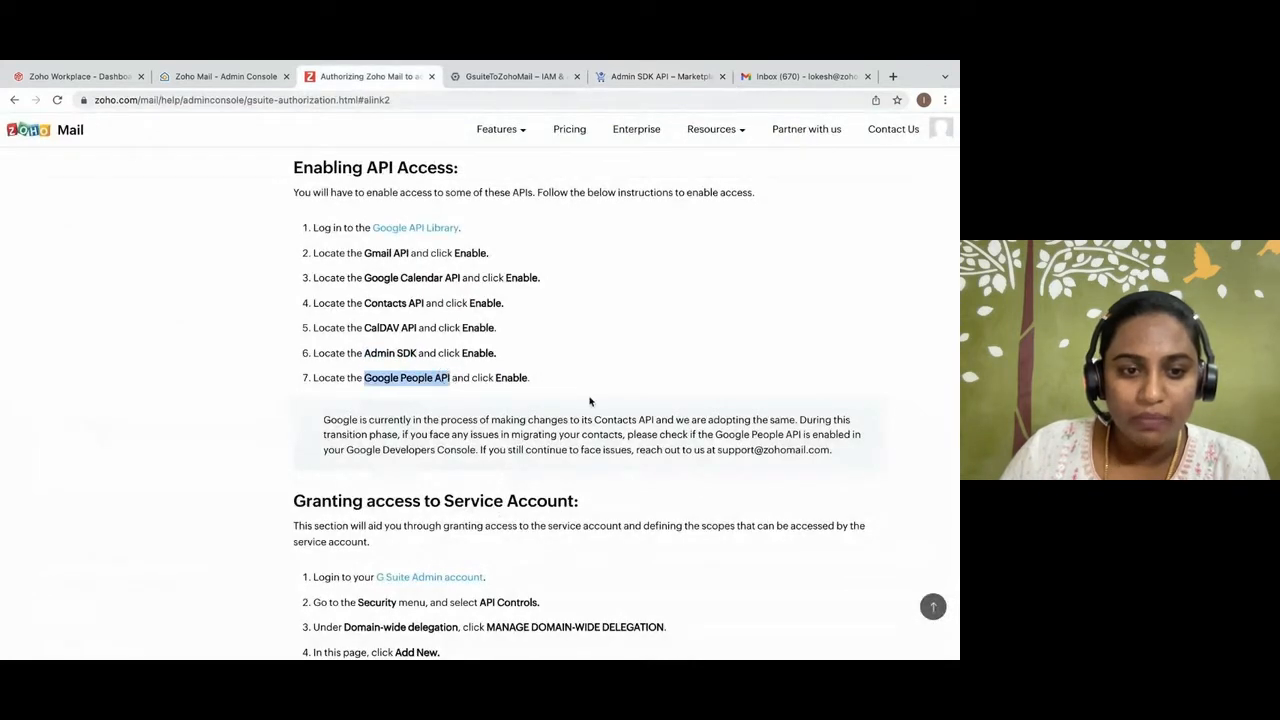
pyautogui.click(656, 76)
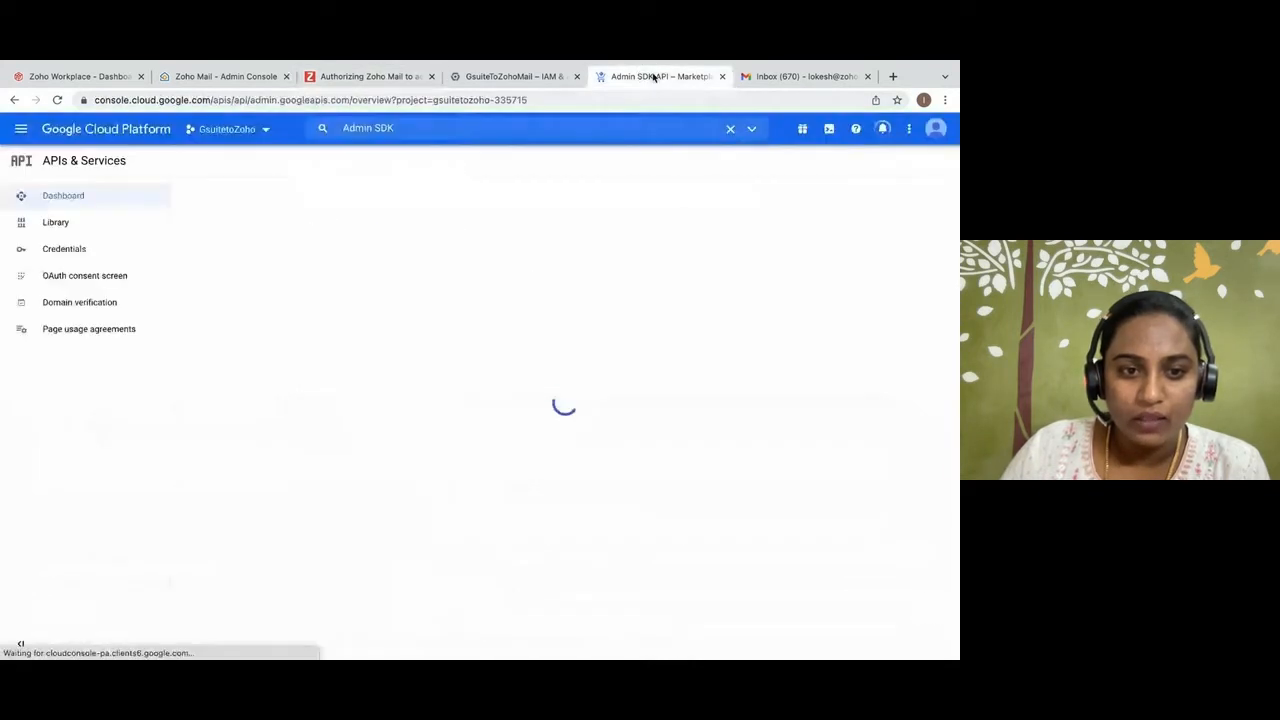
pyautogui.click(455, 129)
pyautogui.hotkey('ctrl', 'v')
pyautogui.press('Return')
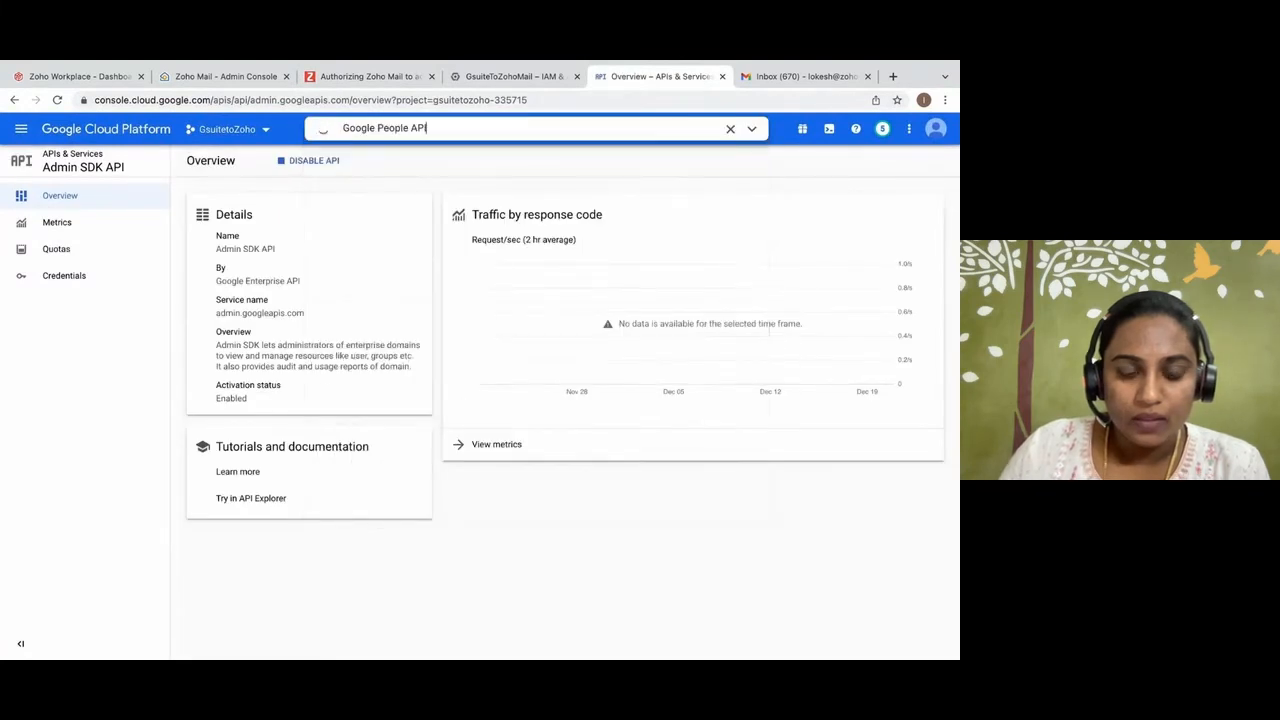
pyautogui.click(443, 130)
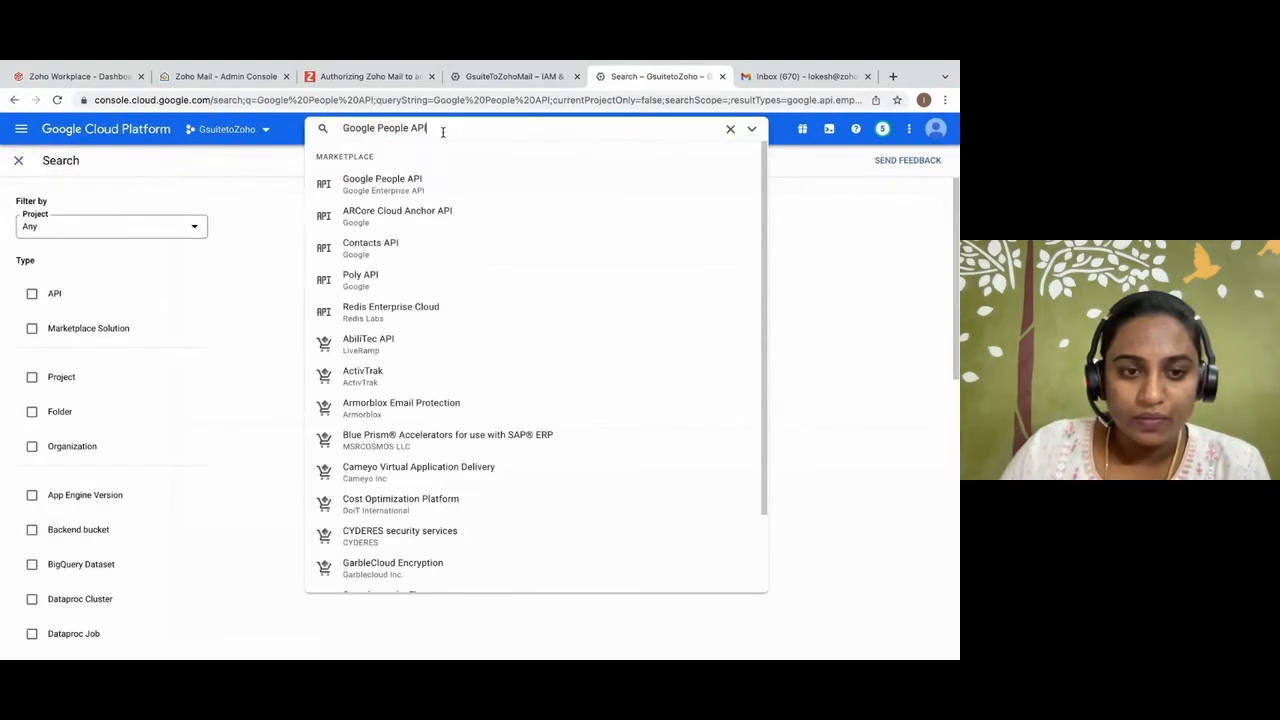
pyautogui.click(410, 178)
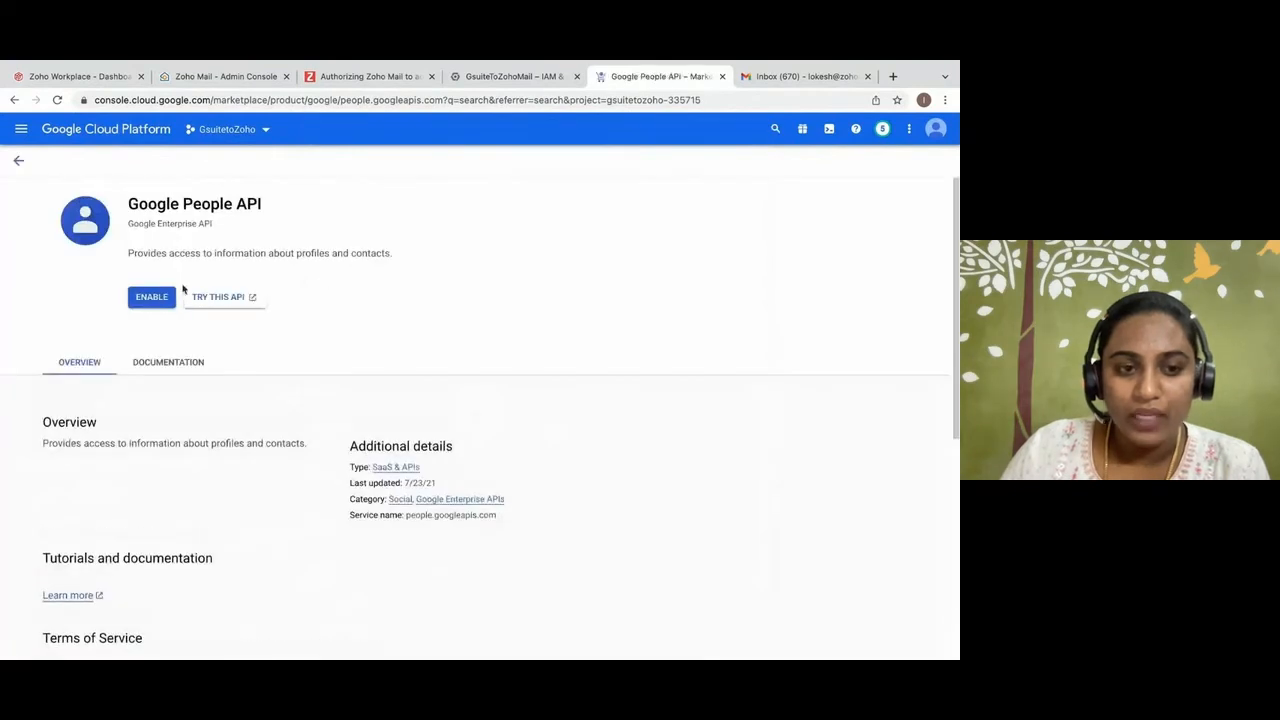
pyautogui.click(152, 297)
# Review the Zoho guide's Granting access to Service Account section and open its G Suite Admin account link in a new tab.
pyautogui.click(341, 77)
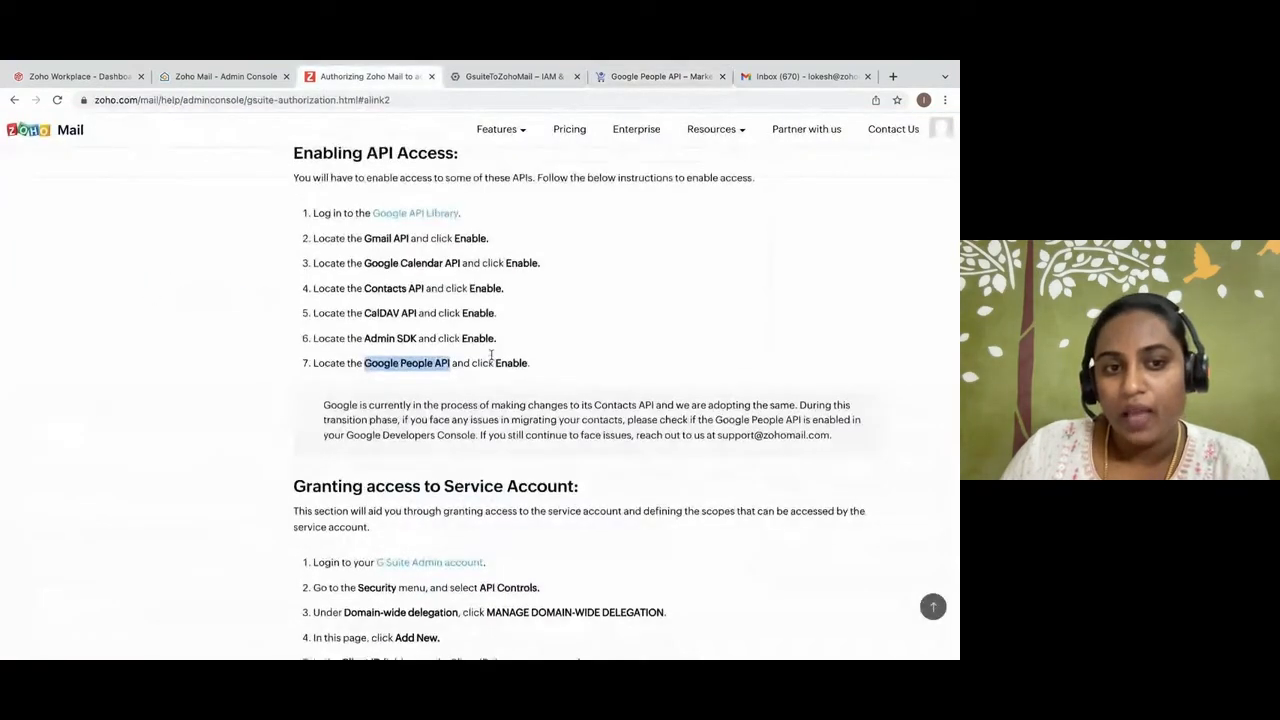
pyautogui.scroll(-3, 491, 360)
pyautogui.moveTo(297, 244); pyautogui.dragTo(592, 242)
pyautogui.click(595, 253)
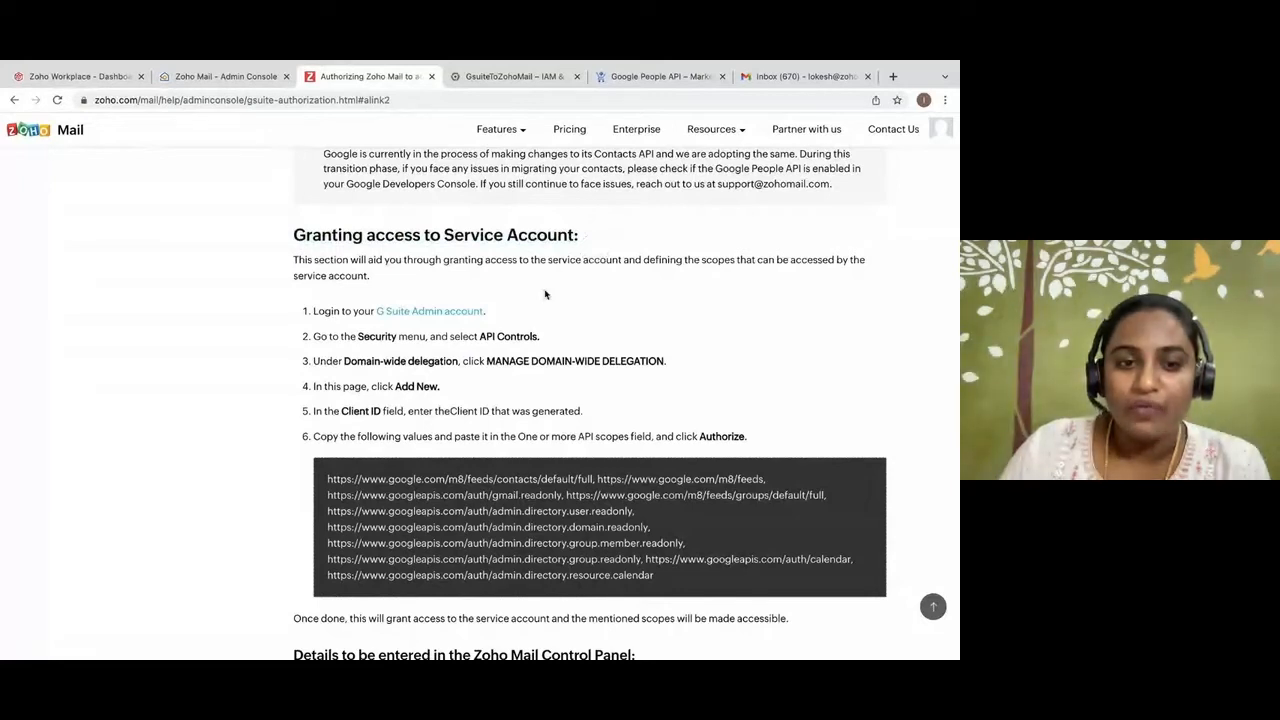
pyautogui.rightClick(431, 311)
pyautogui.click(470, 313)
pyautogui.moveTo(357, 336); pyautogui.dragTo(575, 337)
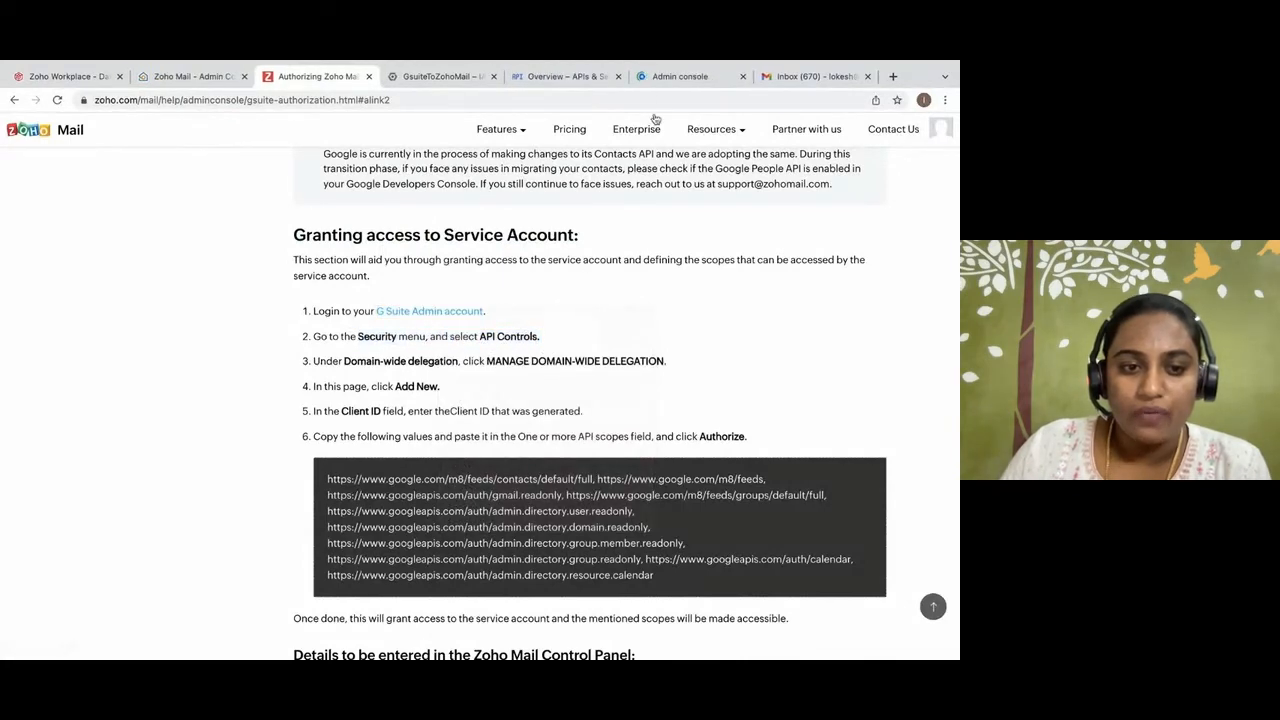
# In the Google Admin console, open domain-wide delegation management from the security API controls.
pyautogui.click(651, 77)
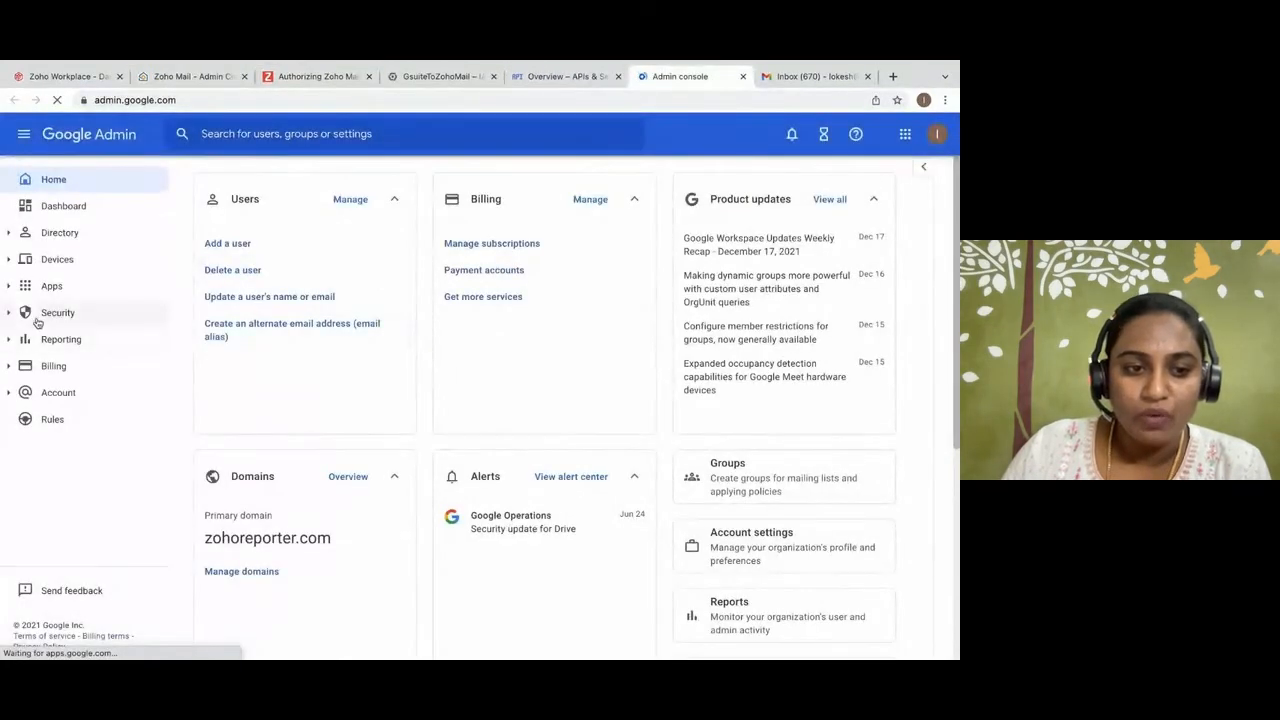
pyautogui.click(40, 315)
pyautogui.click(87, 424)
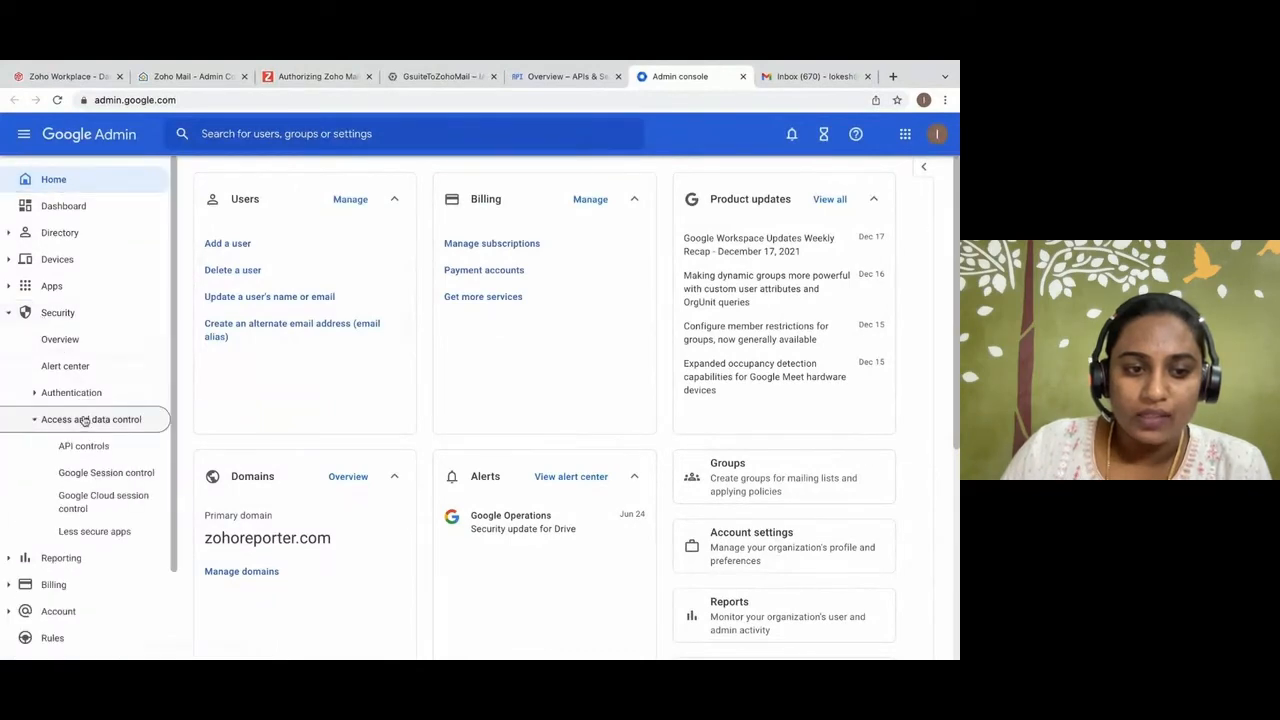
pyautogui.click(86, 446)
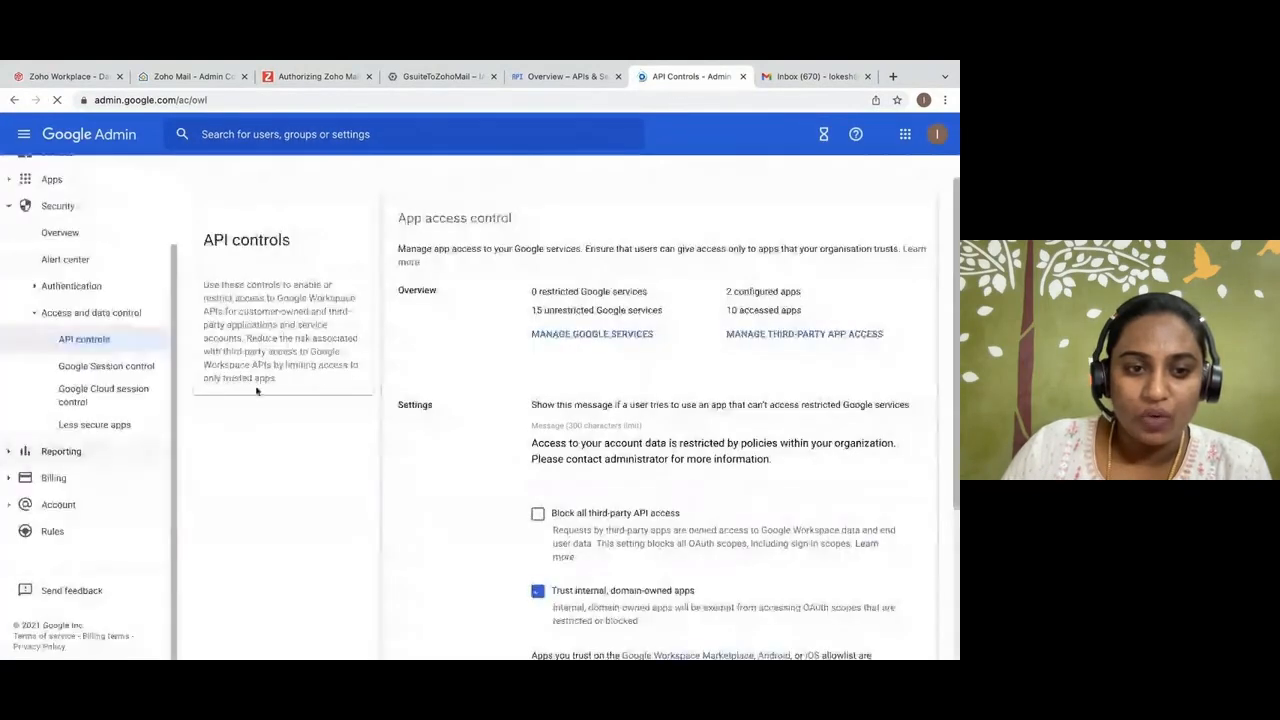
pyautogui.scroll(-3, 457, 391)
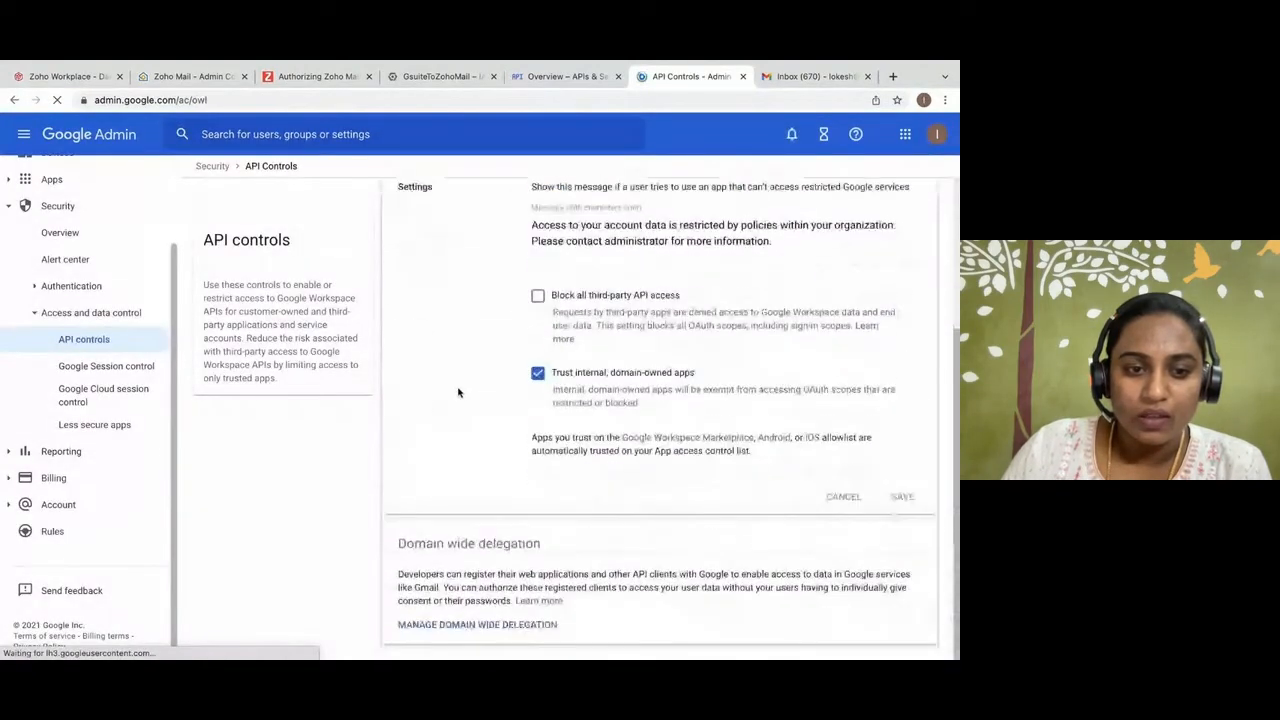
pyautogui.click(505, 624)
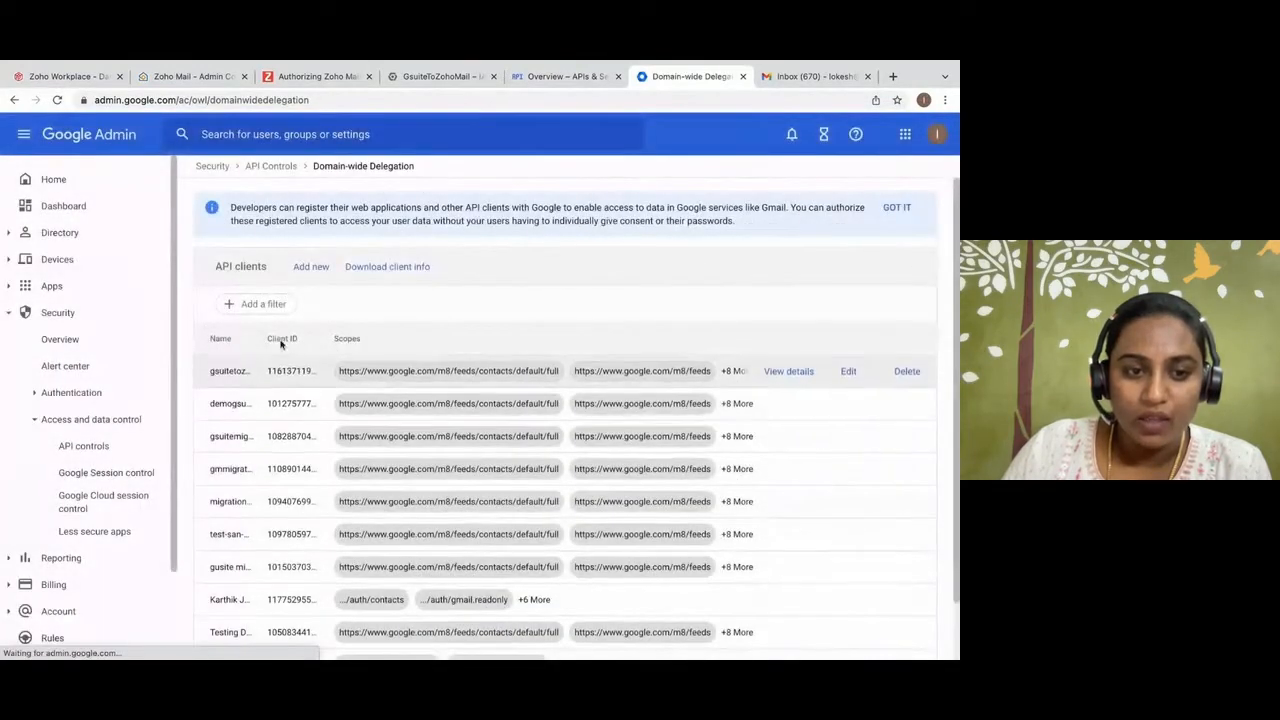
# Start a new API client for domain-wide delegation and enter the GsuiteToZohoMail service account's unique ID as its client ID.
pyautogui.click(310, 270)
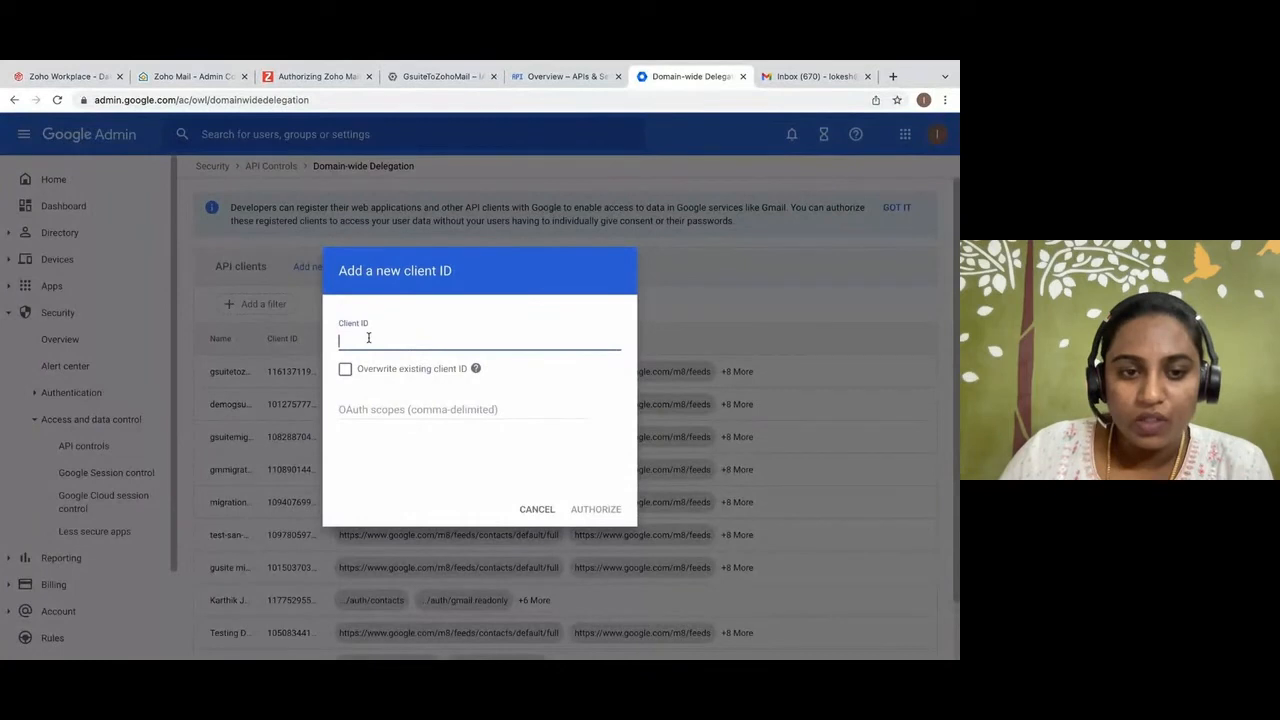
pyautogui.click(418, 76)
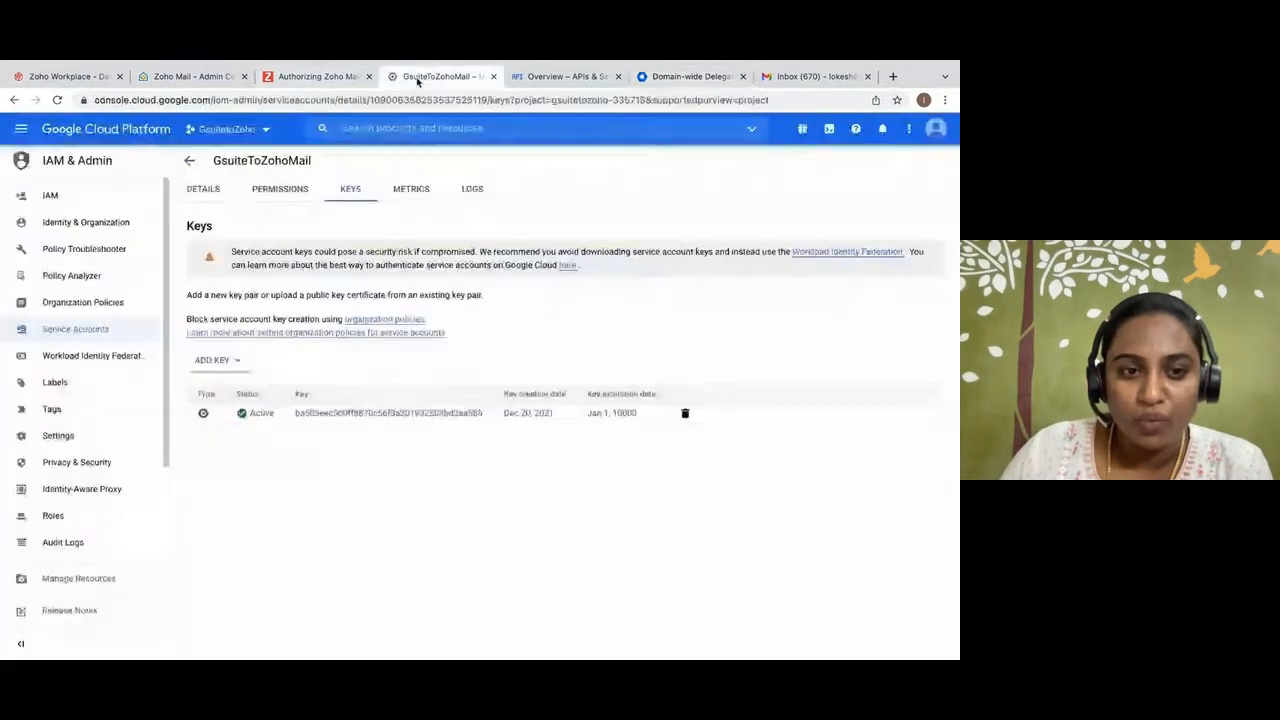
pyautogui.click(203, 190)
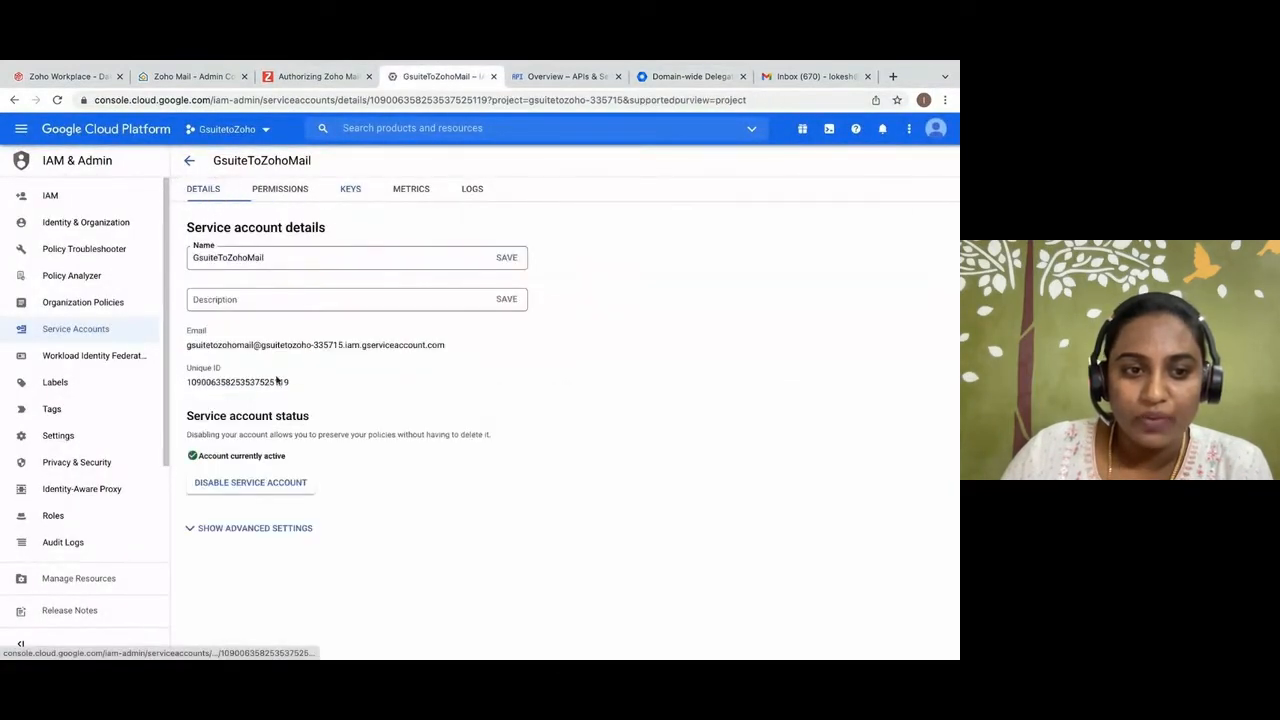
pyautogui.doubleClick(254, 383)
pyautogui.rightClick(254, 383)
pyautogui.click(285, 410)
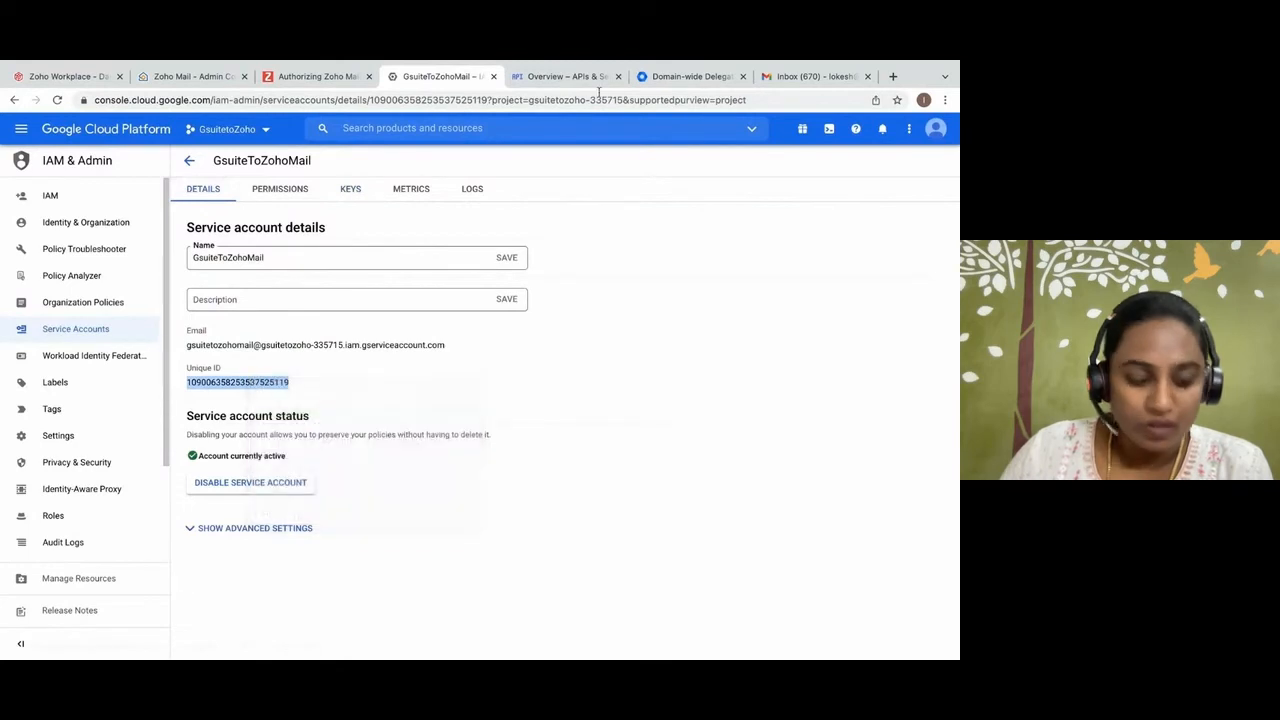
pyautogui.click(650, 80)
pyautogui.hotkey('ctrl', 'v')
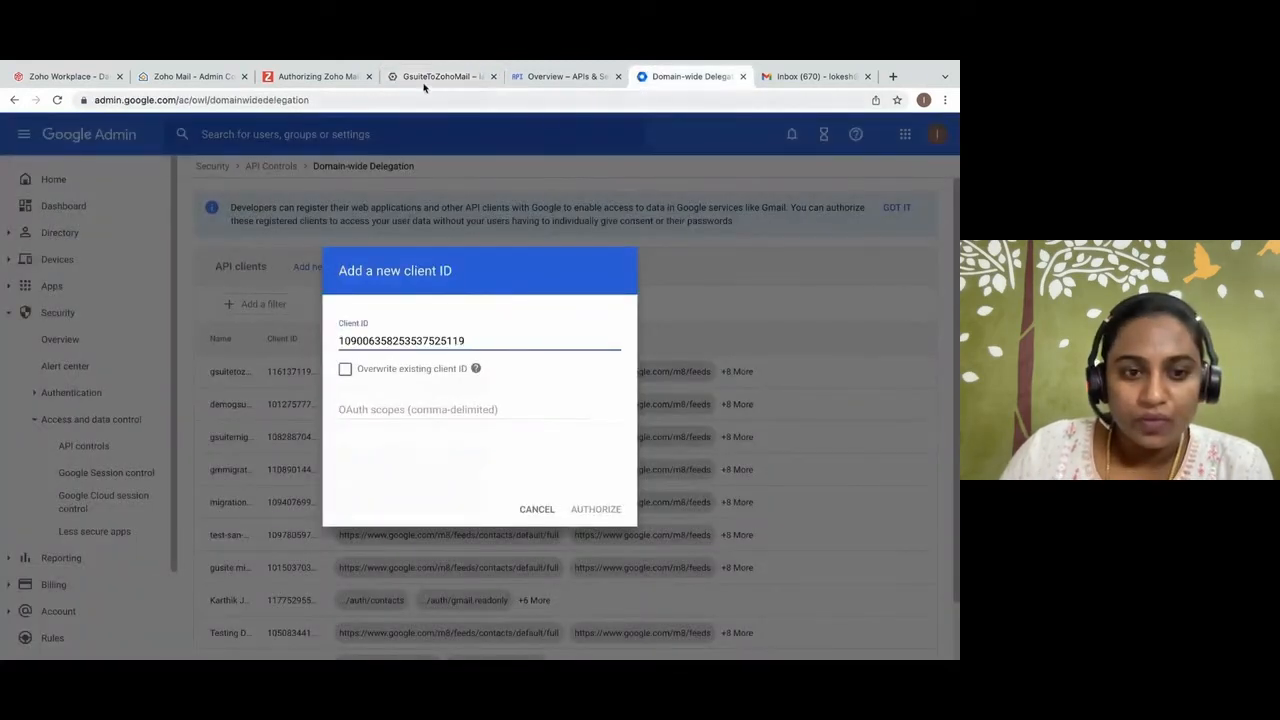
# Copy the full list of API scopes from the Zoho guide into the new client's OAuth scopes and authorize the client.
pyautogui.click(335, 80)
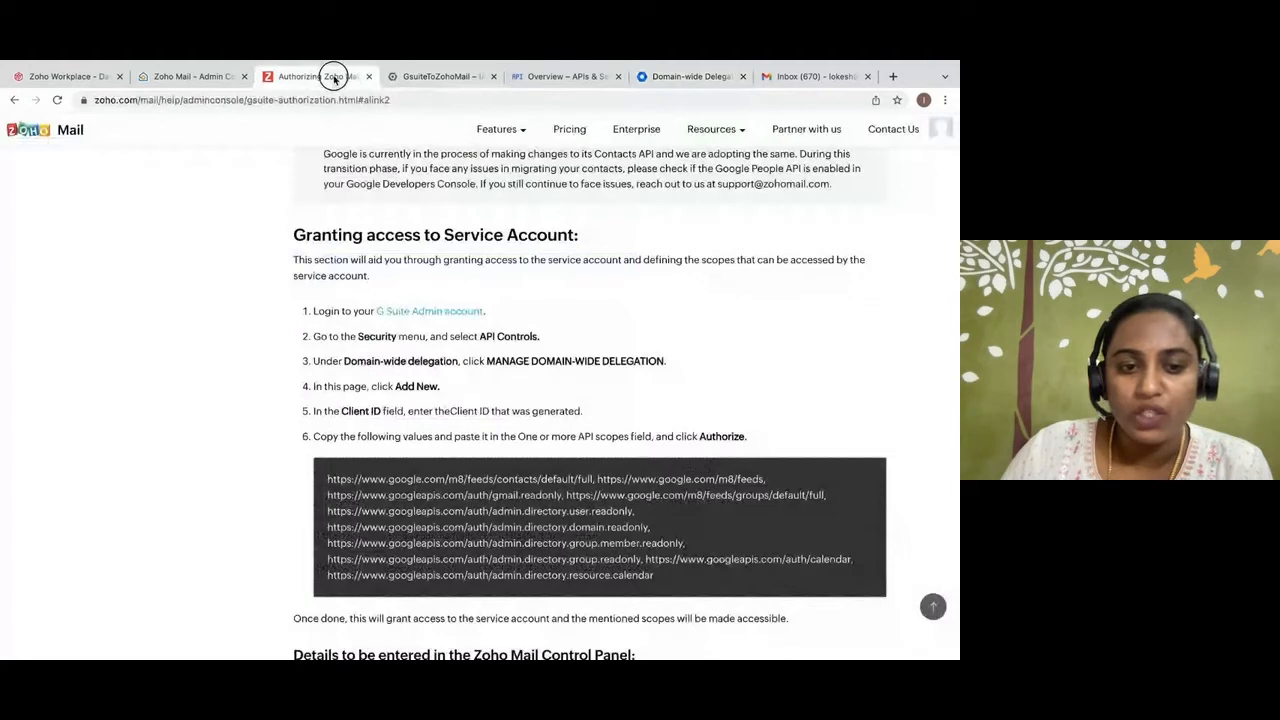
pyautogui.scroll(-4, 333, 291)
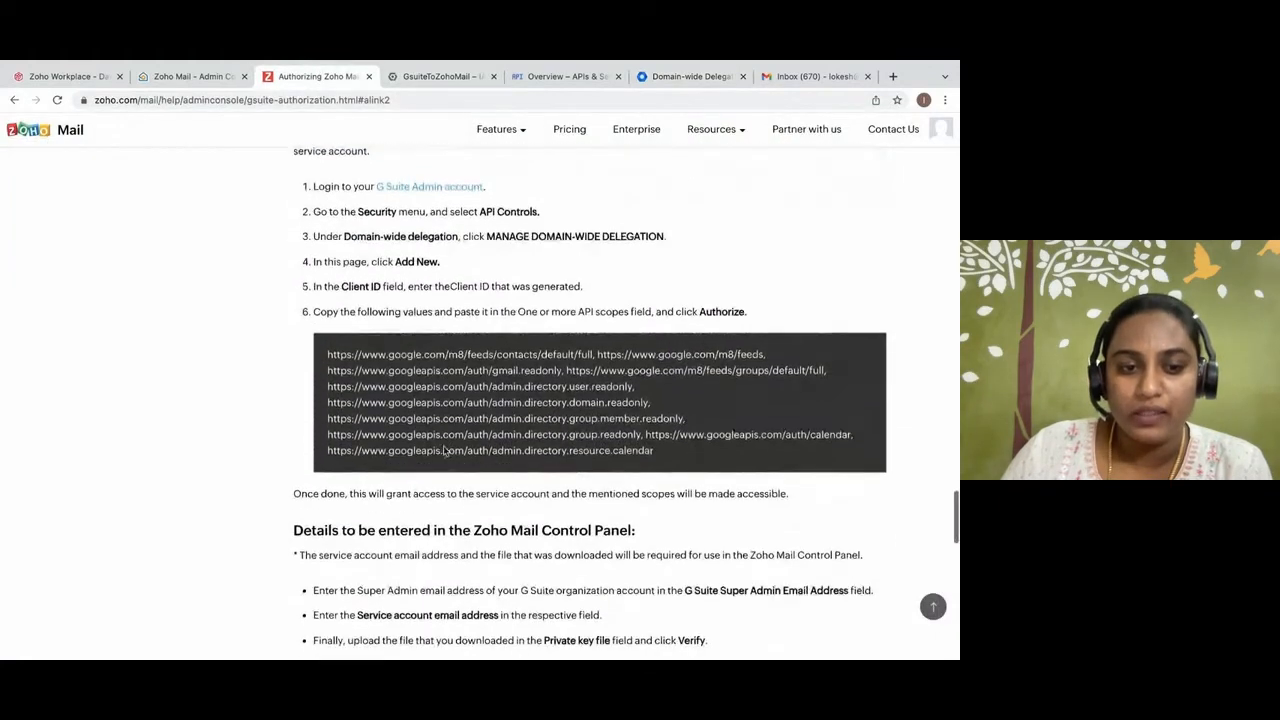
pyautogui.moveTo(333, 291); pyautogui.dragTo(656, 390)
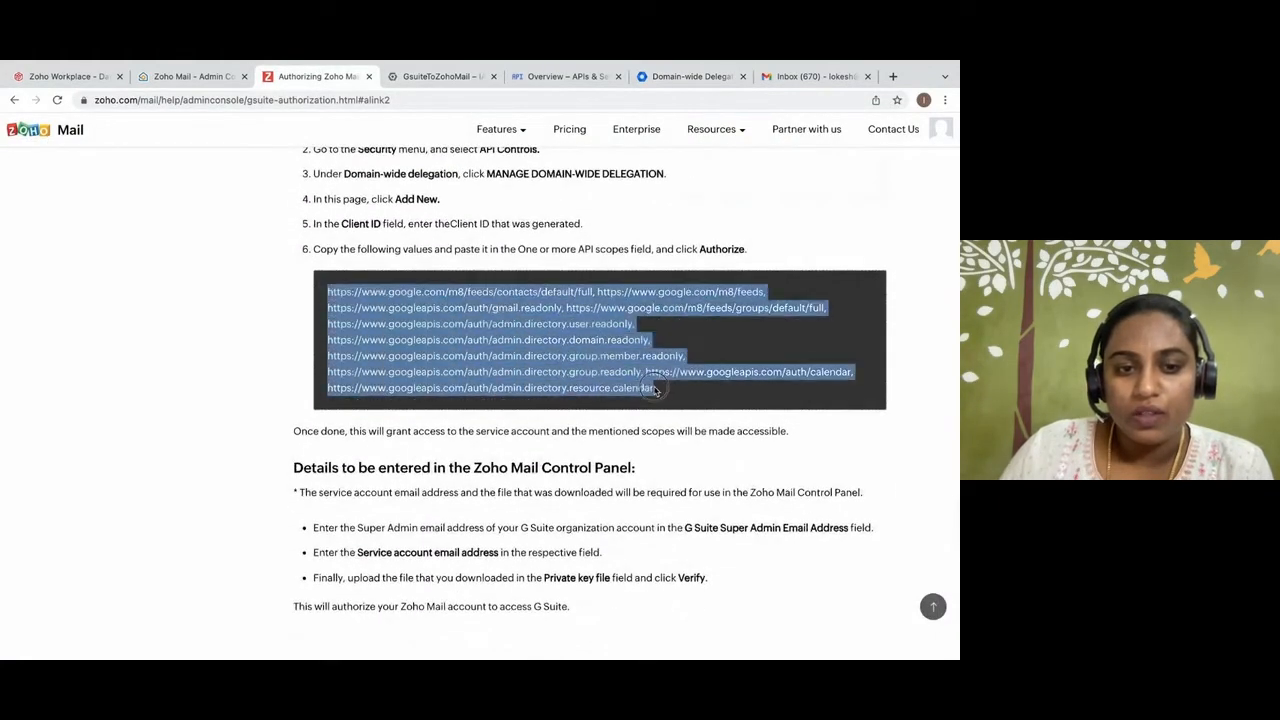
pyautogui.click(678, 84)
pyautogui.click(408, 404)
pyautogui.hotkey('ctrl', 'v')
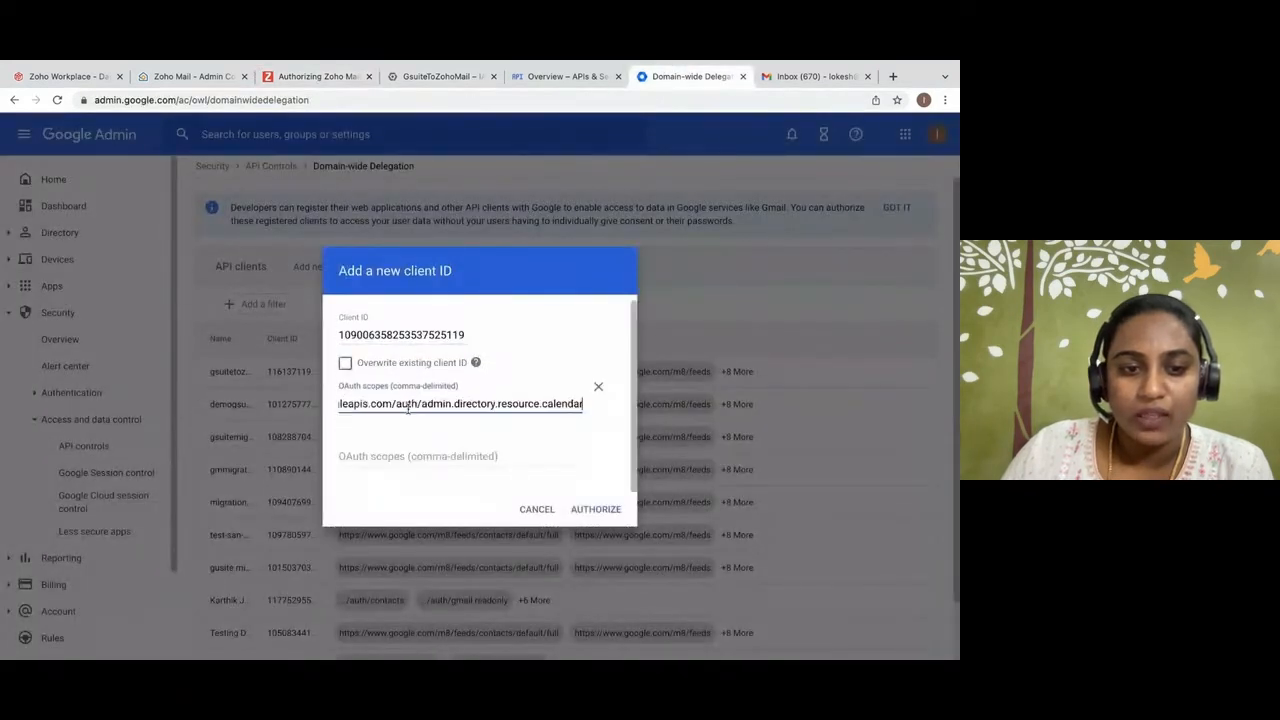
pyautogui.click(580, 510)
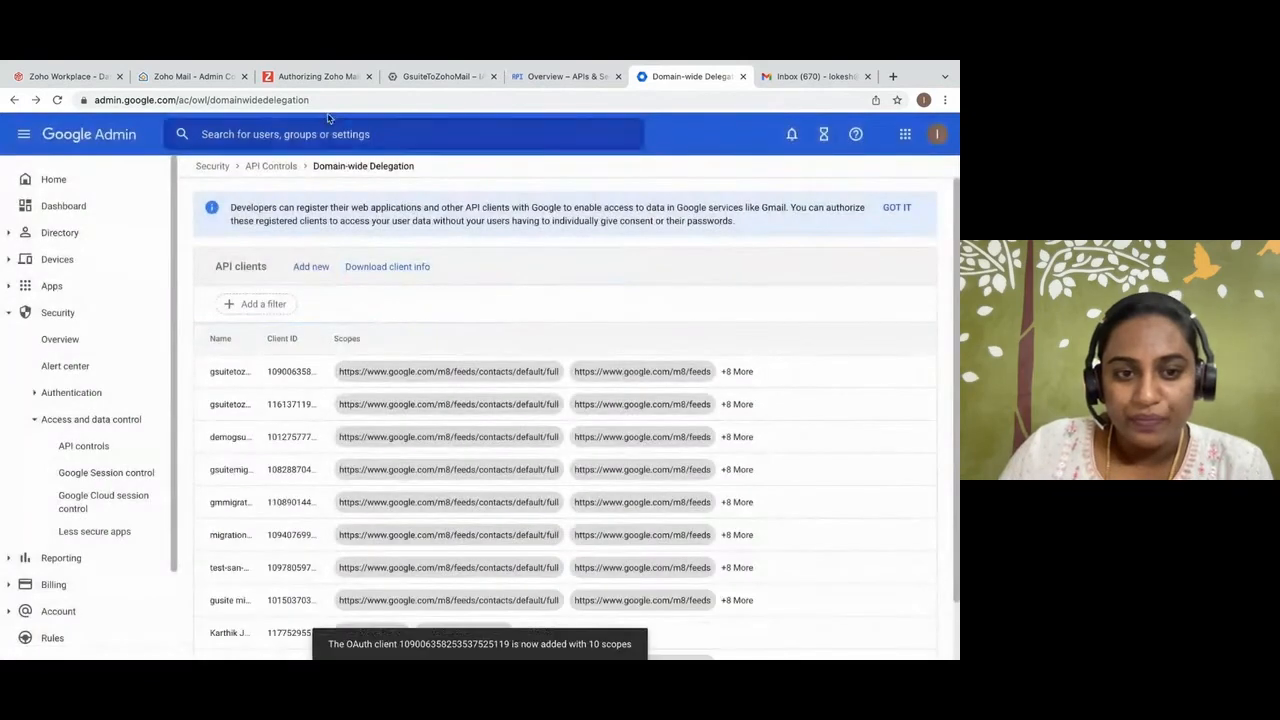
# Review the guide's Details to be entered in the Zoho Mail Control Panel section and return to the Google Workspace user import form.
pyautogui.click(315, 80)
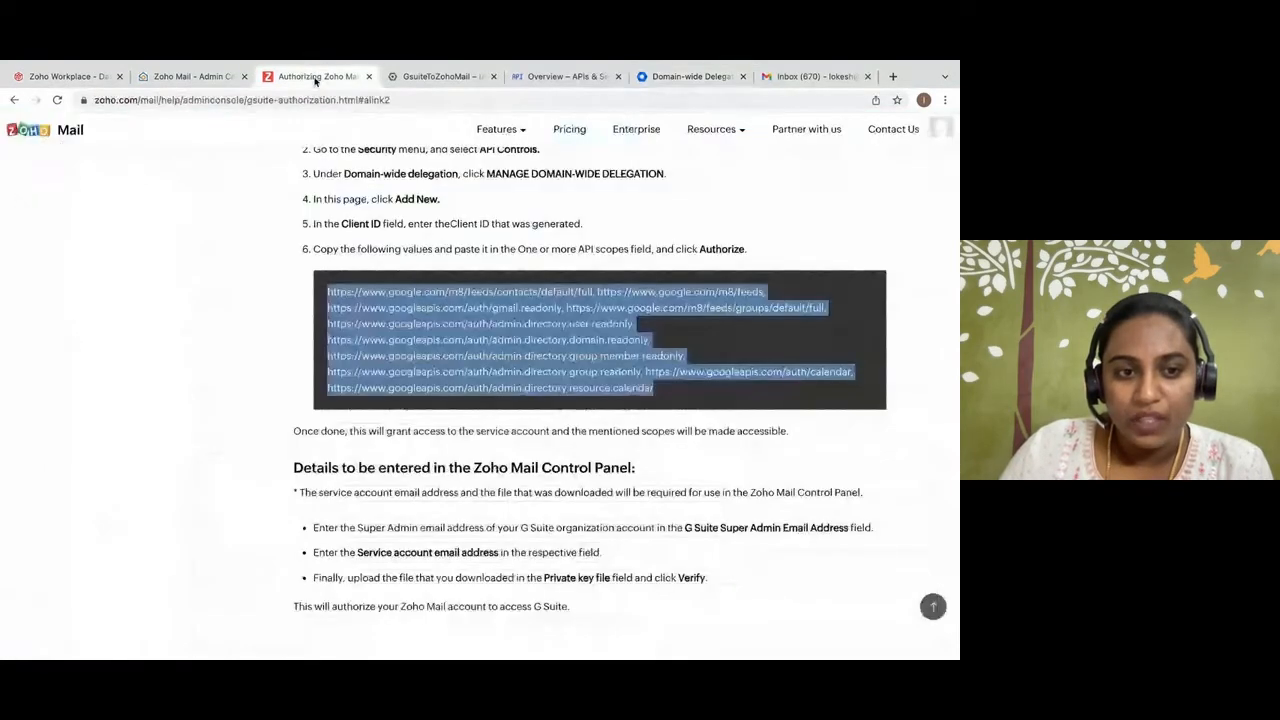
pyautogui.scroll(-1, 455, 383)
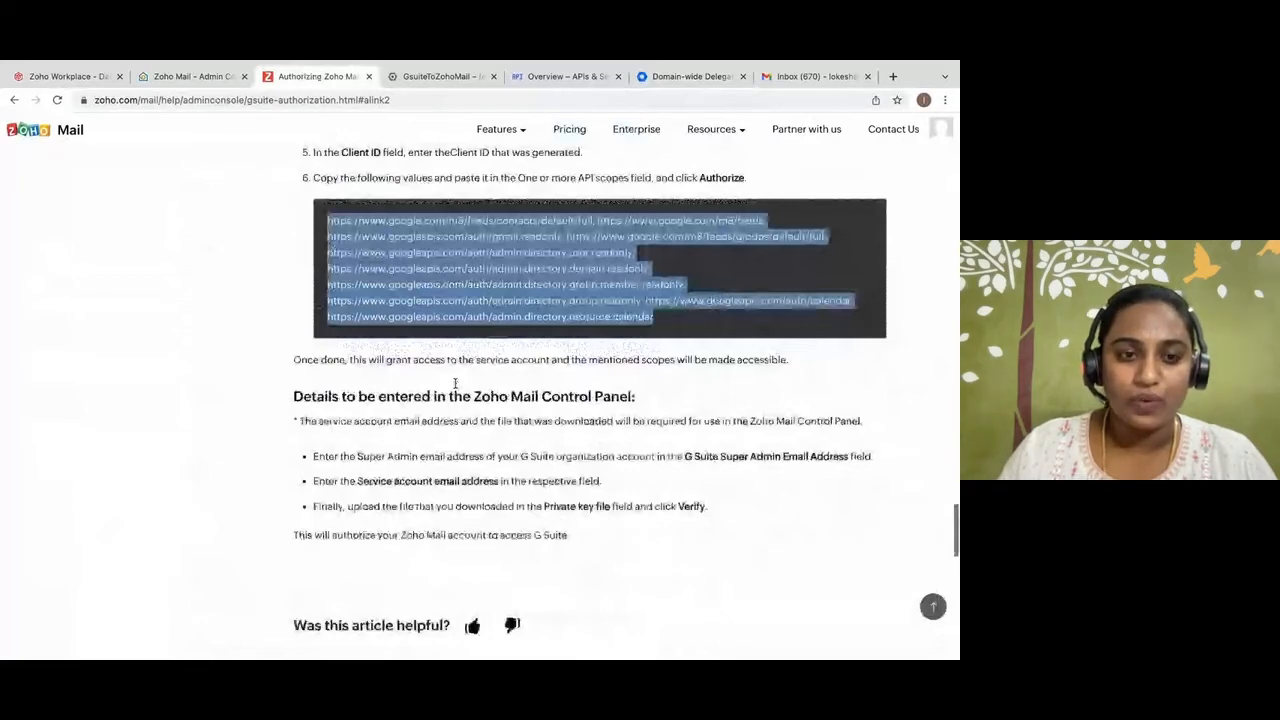
pyautogui.scroll(-2, 455, 383)
pyautogui.moveTo(293, 270); pyautogui.dragTo(655, 281)
pyautogui.click(655, 281)
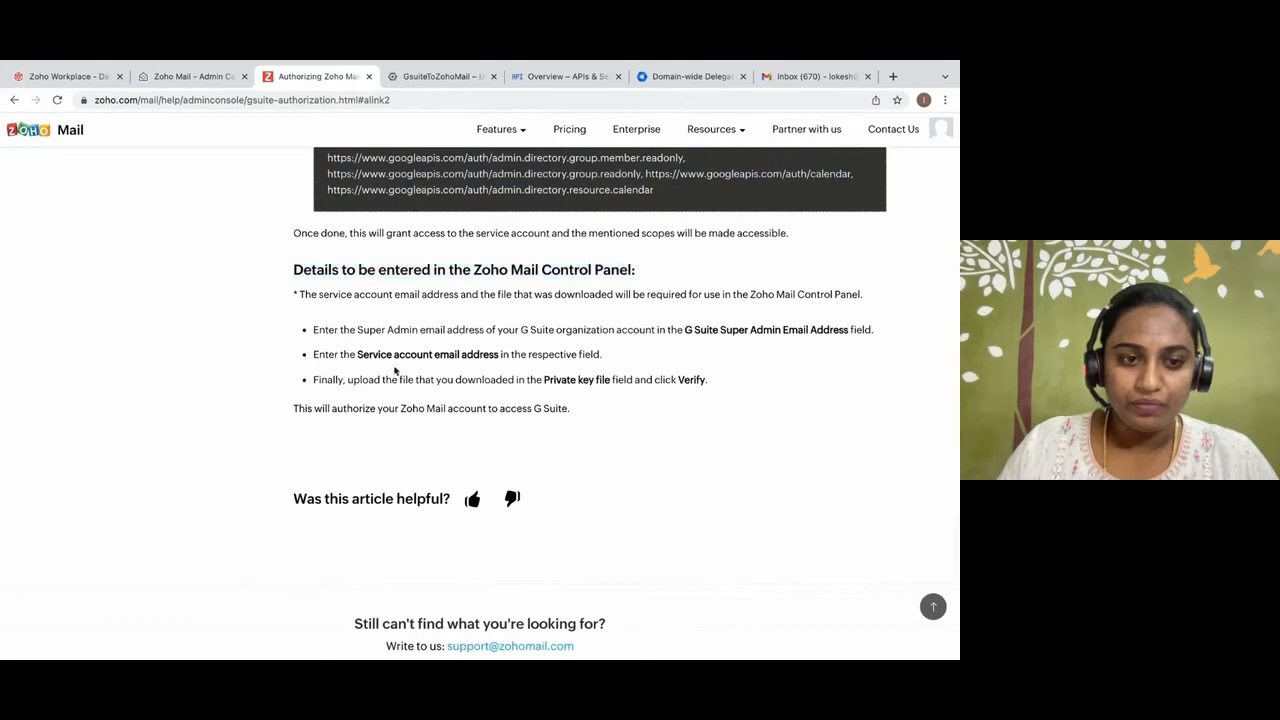
pyautogui.click(201, 83)
pyautogui.click(289, 303)
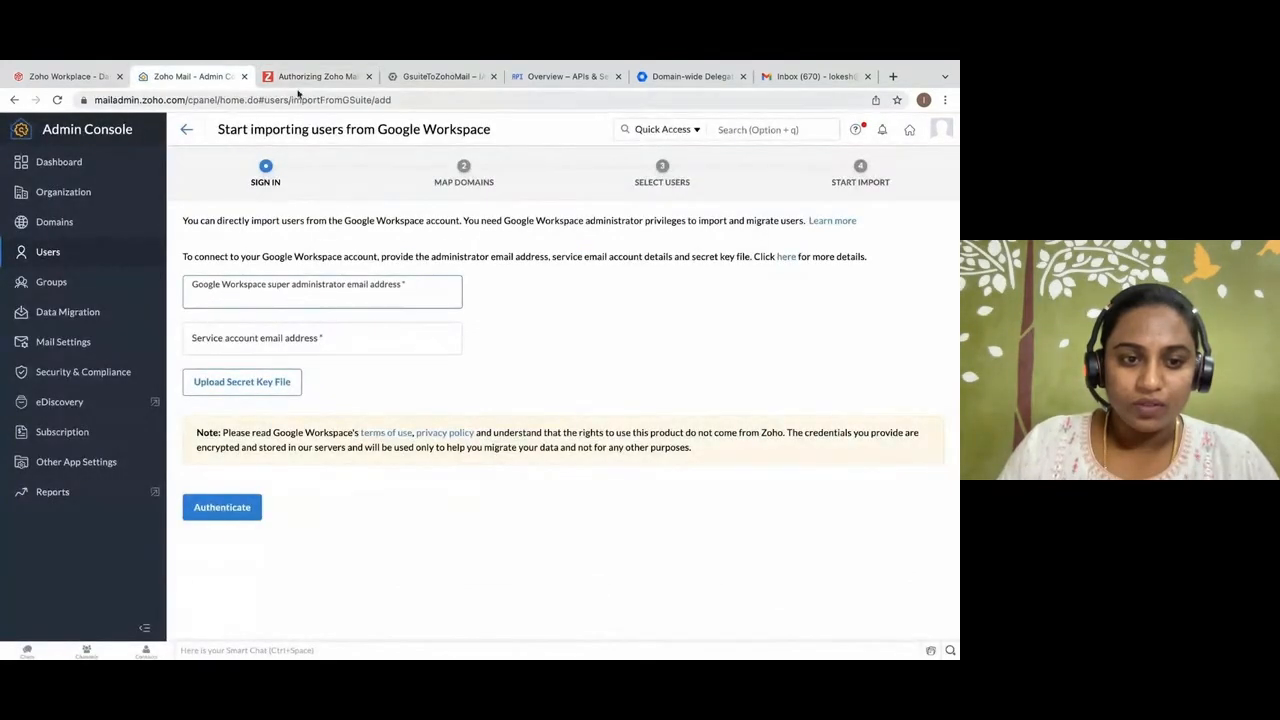
# Look up the signed-in Google account's email and enter it as the Google Workspace super administrator email address in Zoho Mail.
pyautogui.click(440, 77)
pyautogui.click(934, 130)
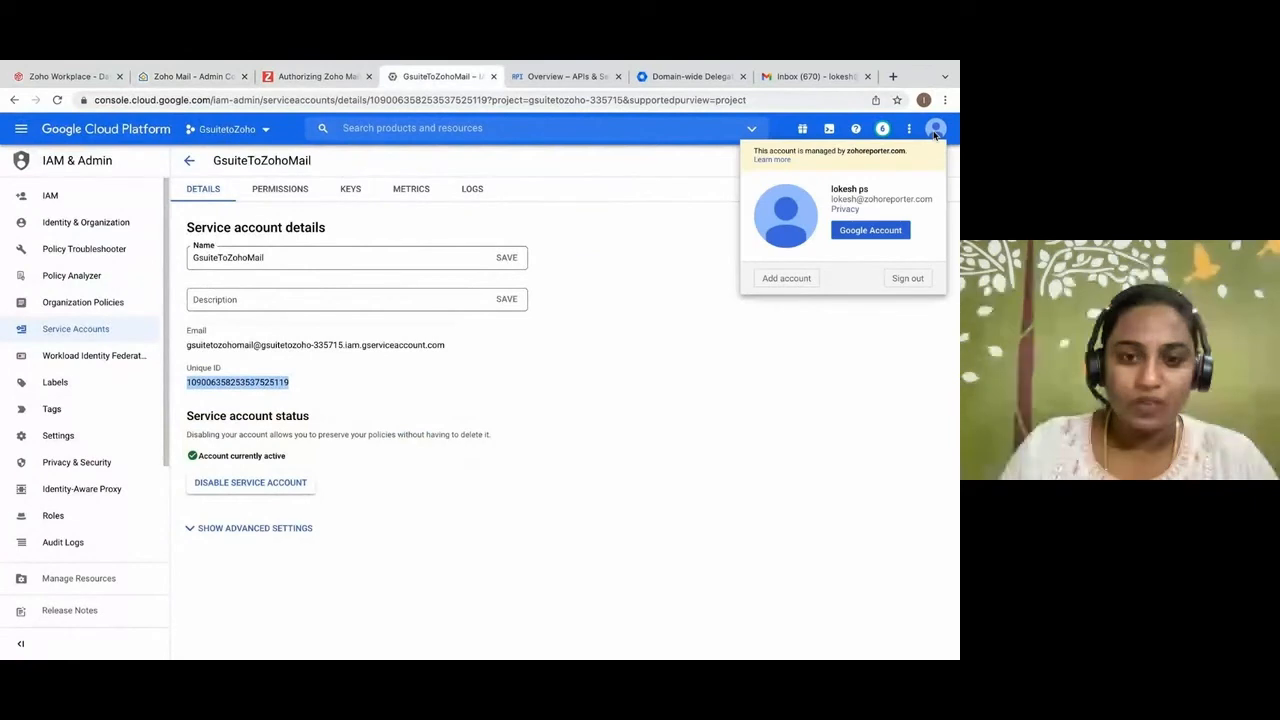
pyautogui.click(205, 77)
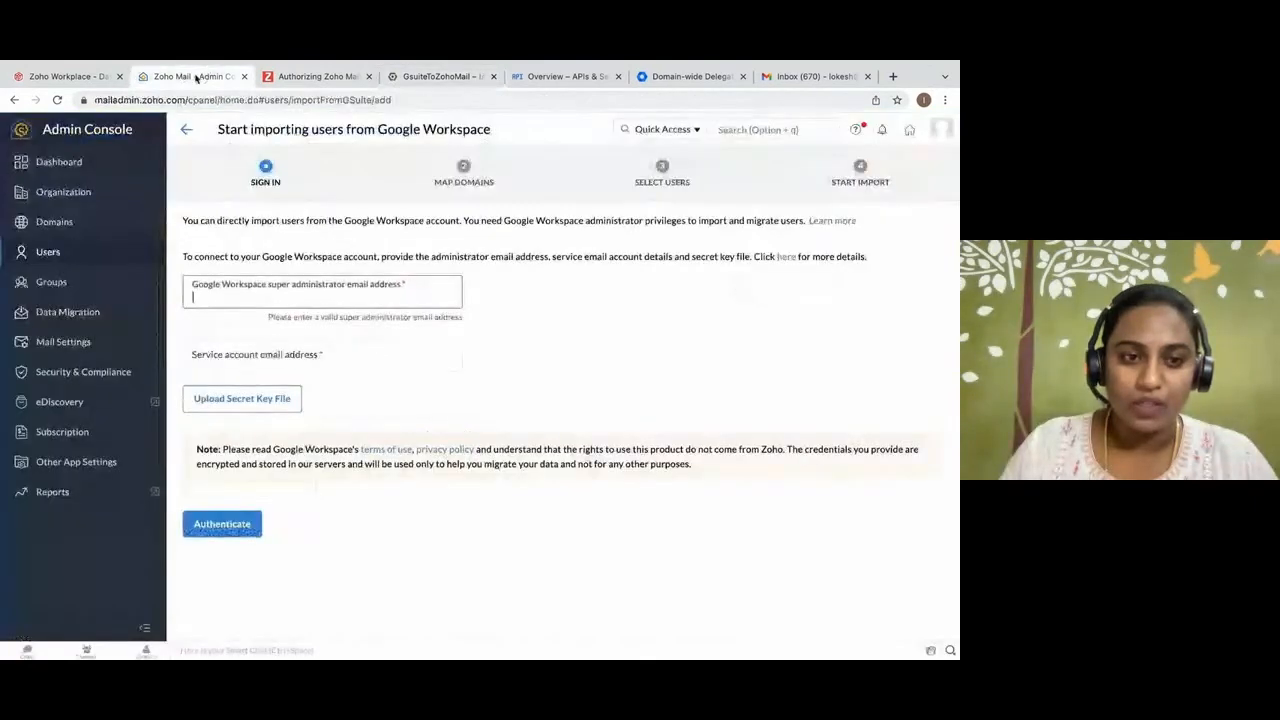
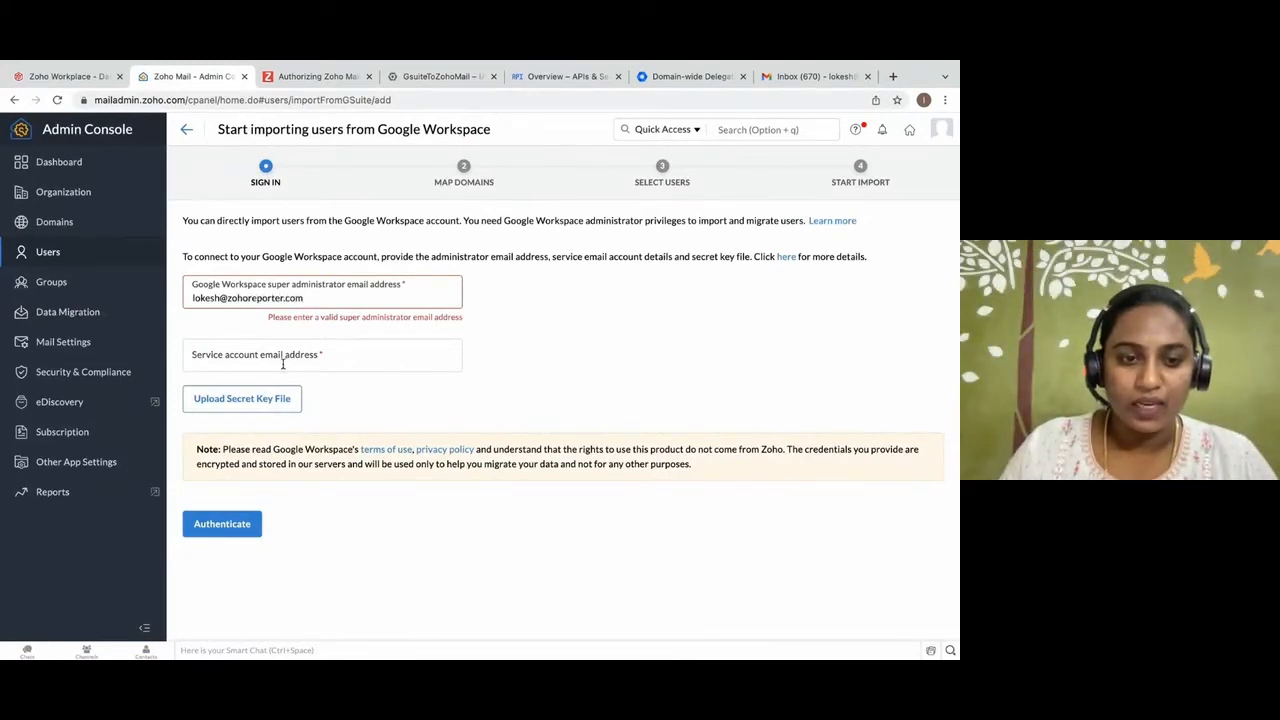
# Copy the GsuiteToZohoMail service account's email from its Google Cloud details into the import form's service account email address.
pyautogui.click(283, 360)
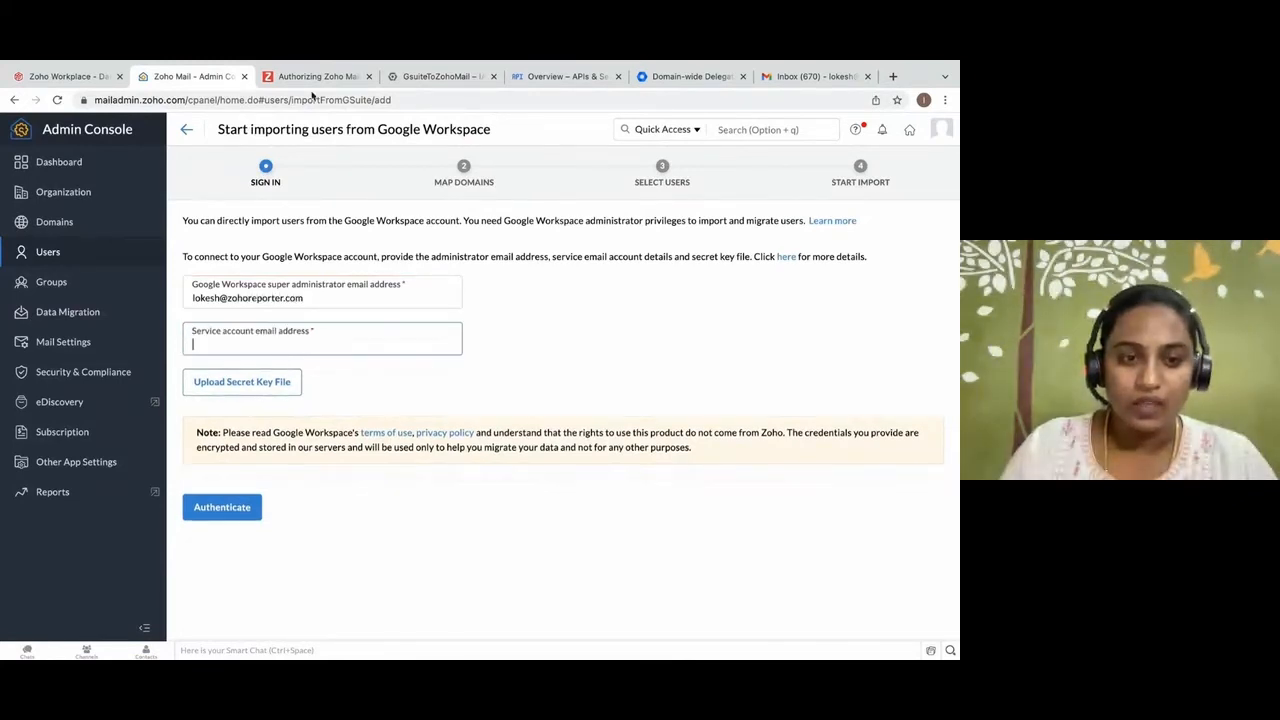
pyautogui.click(440, 77)
pyautogui.moveTo(188, 345); pyautogui.dragTo(446, 345)
pyautogui.rightClick(250, 344)
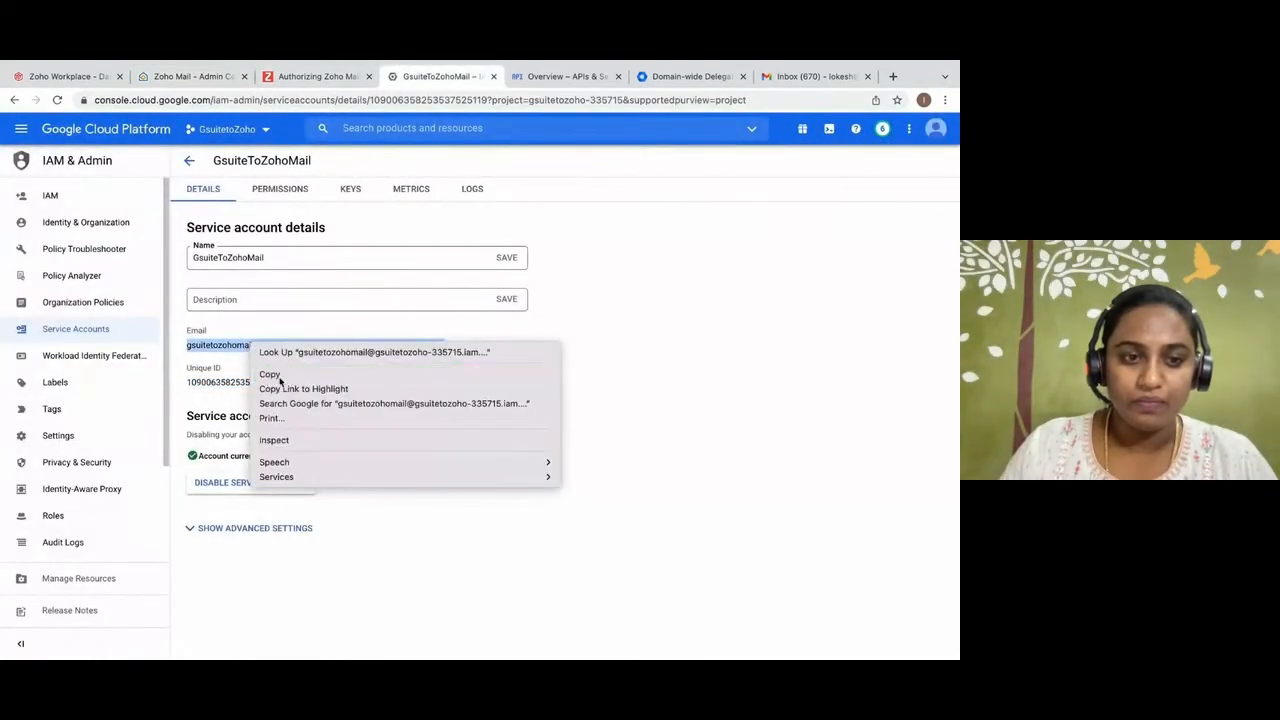
pyautogui.click(272, 375)
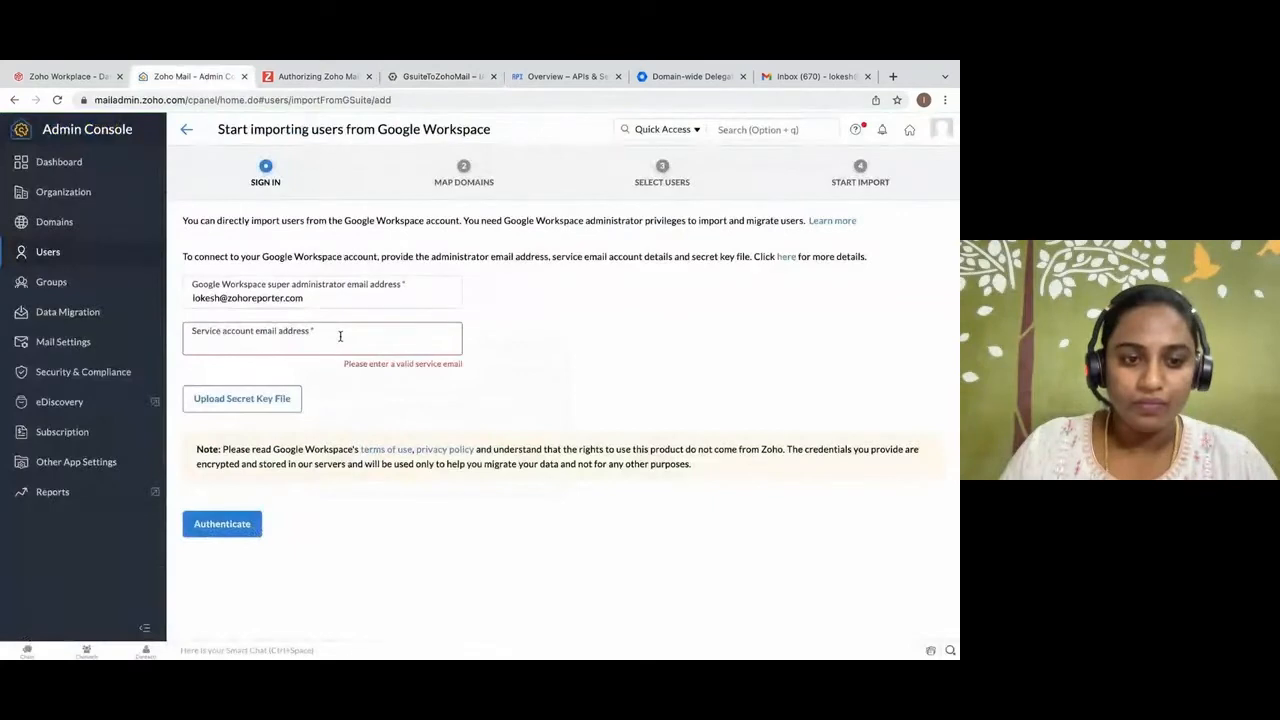
pyautogui.hotkey('ctrl', 'v')
# Upload the gsuitetozoho P12 secret key file ending in 9eec5d0f from Downloads and authenticate the Google Workspace connection.
pyautogui.click(285, 399)
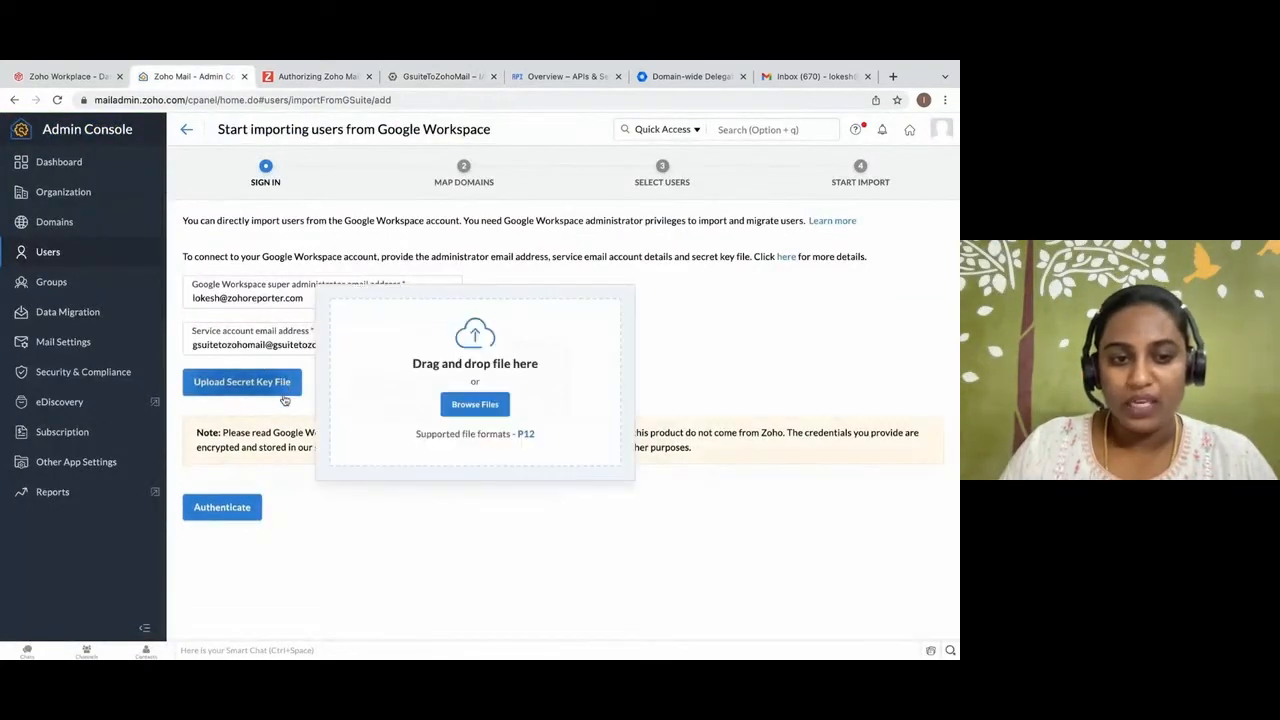
pyautogui.click(462, 406)
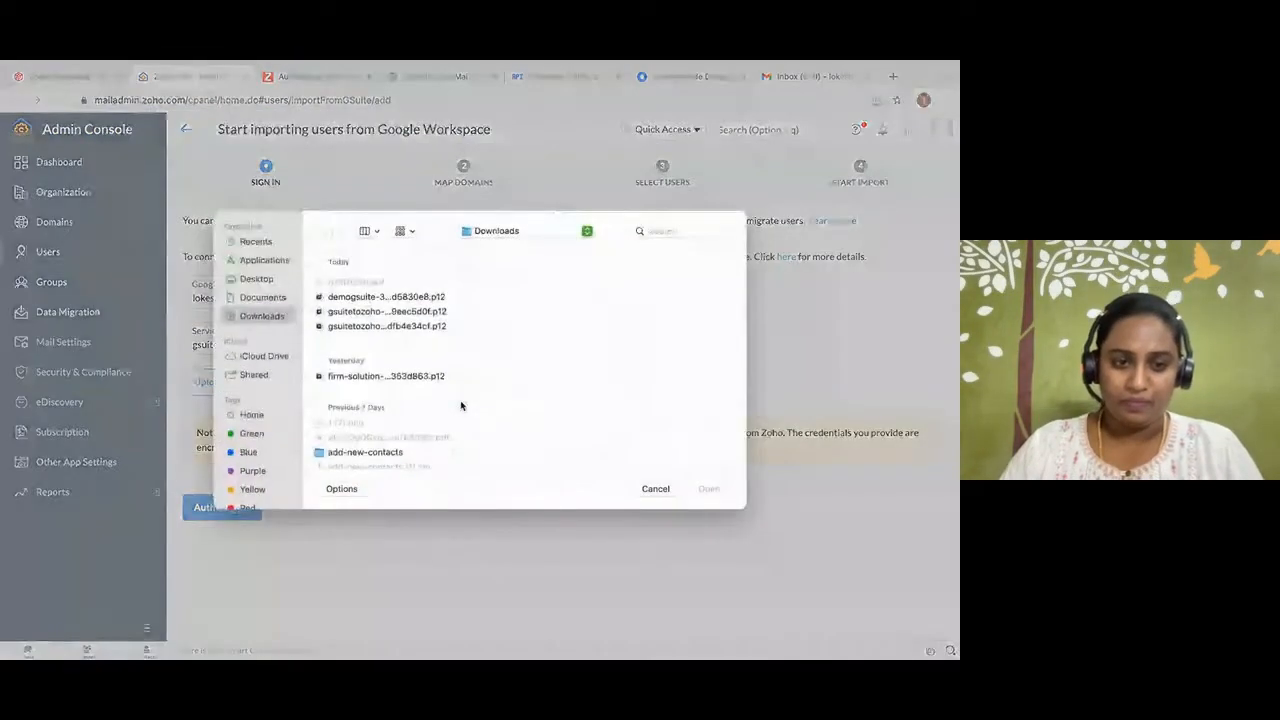
pyautogui.click(387, 311)
pyautogui.click(713, 489)
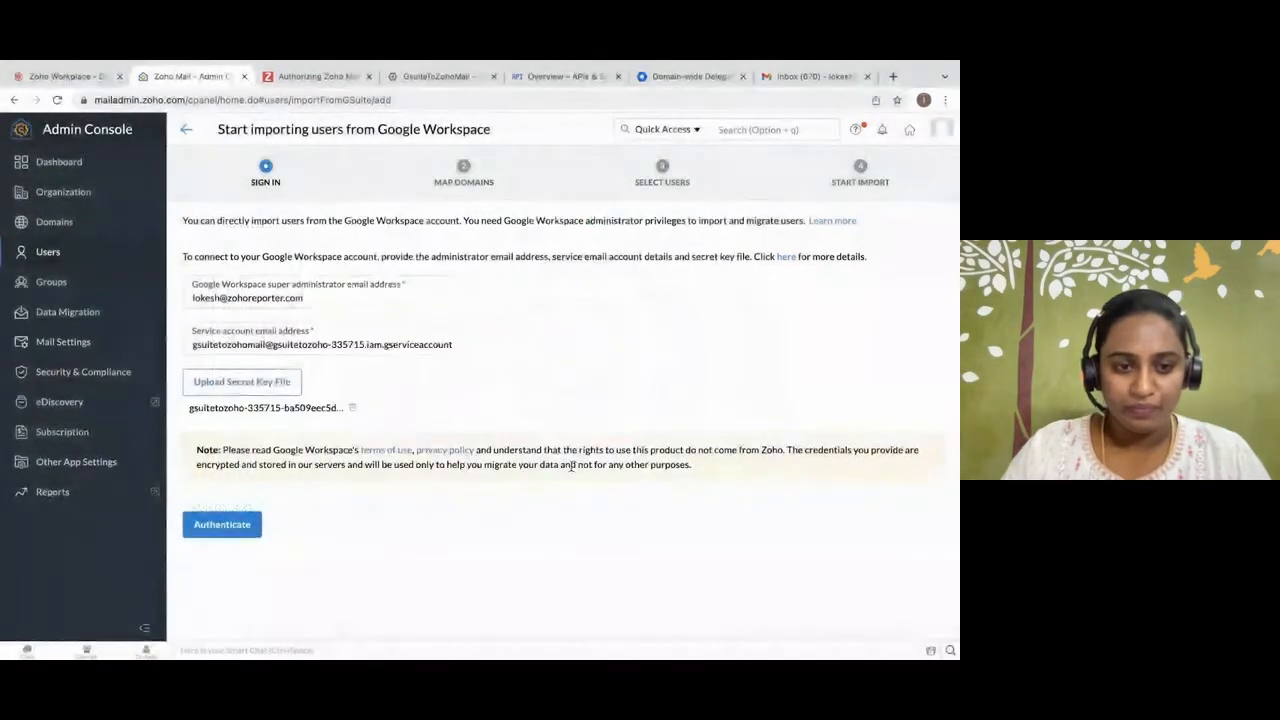
pyautogui.click(235, 522)
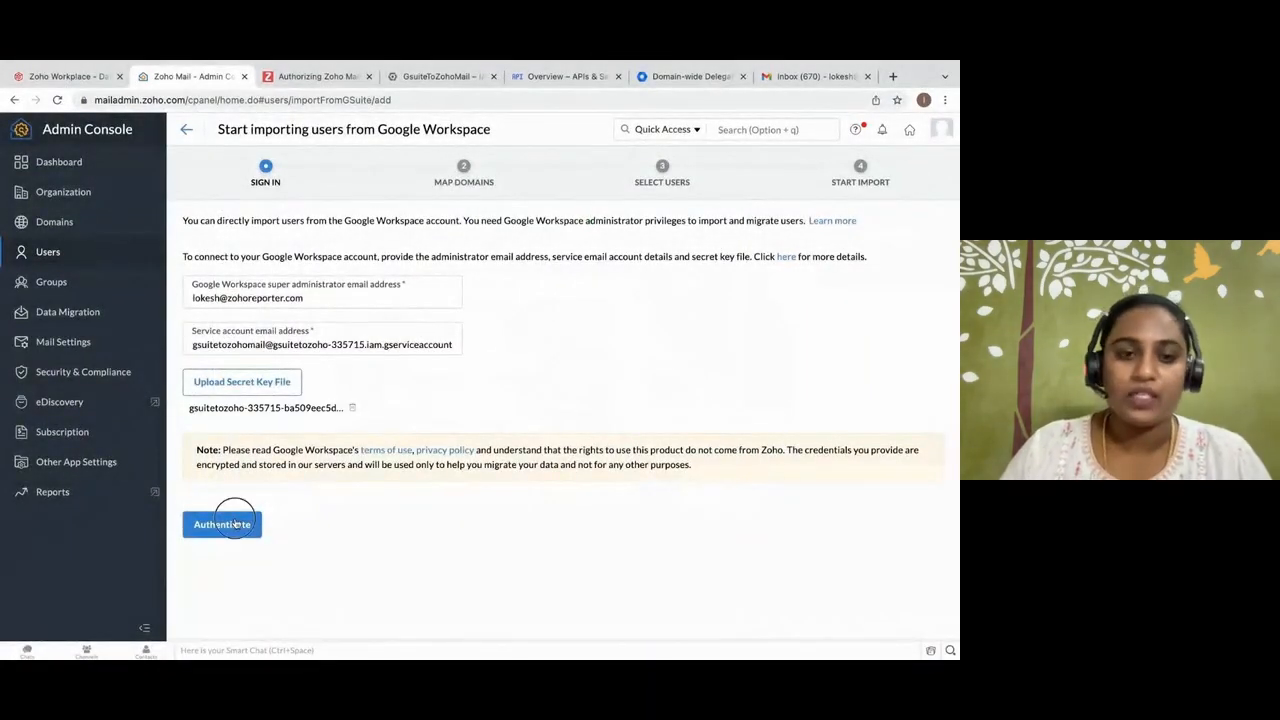
pyautogui.click(235, 522)
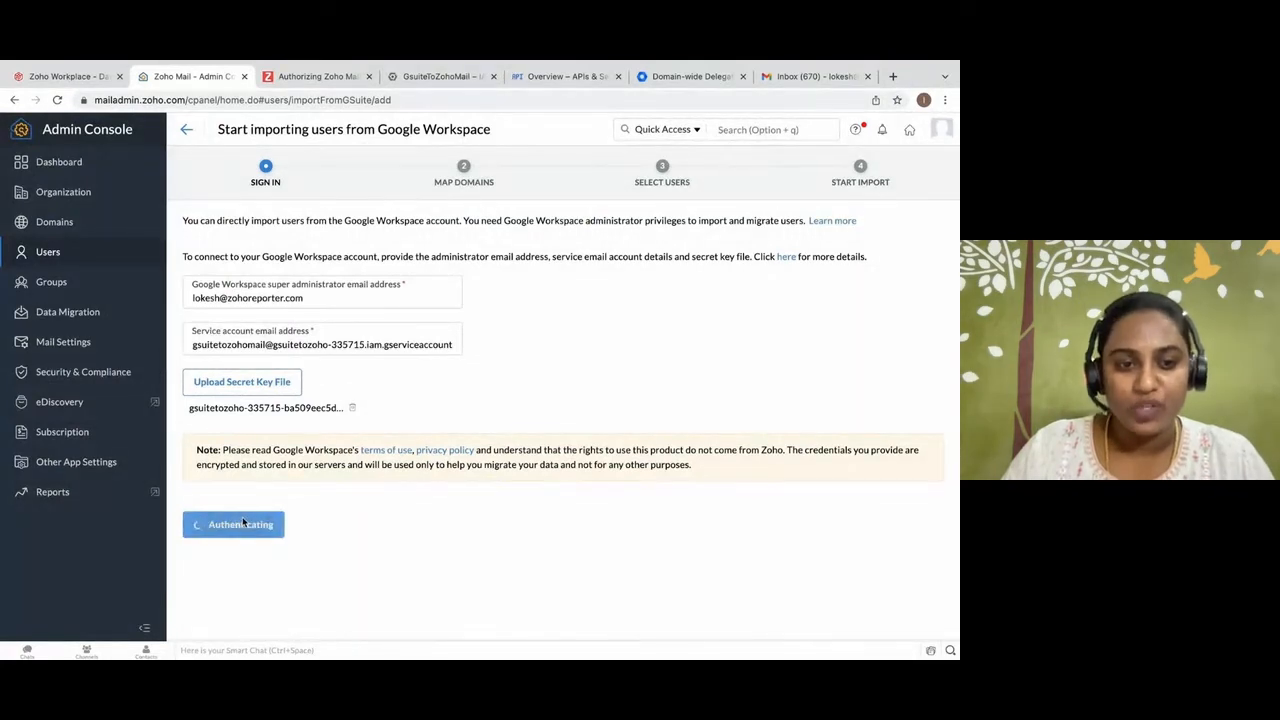
# Continue through domain mapping, find the super administrator's account by searching the user list, and proceed with it as the user to import.
pyautogui.click(203, 300)
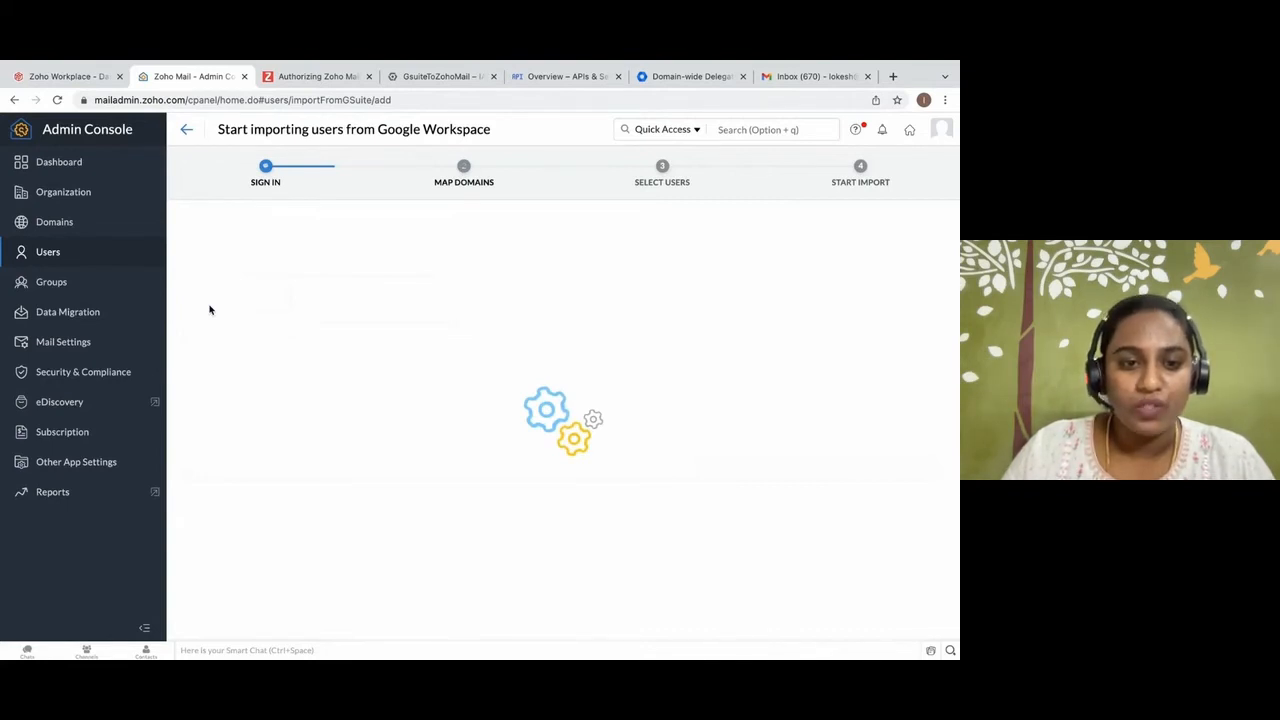
pyautogui.click(213, 299)
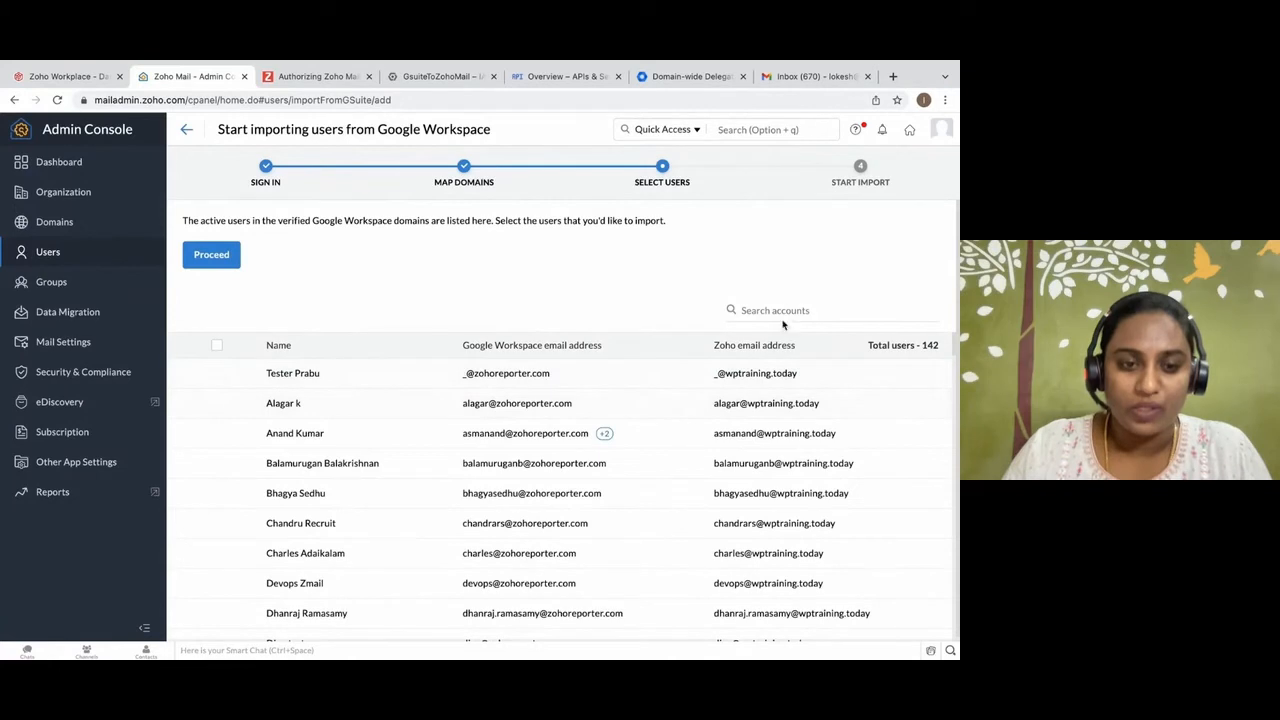
pyautogui.click(742, 310)
pyautogui.write('lok')
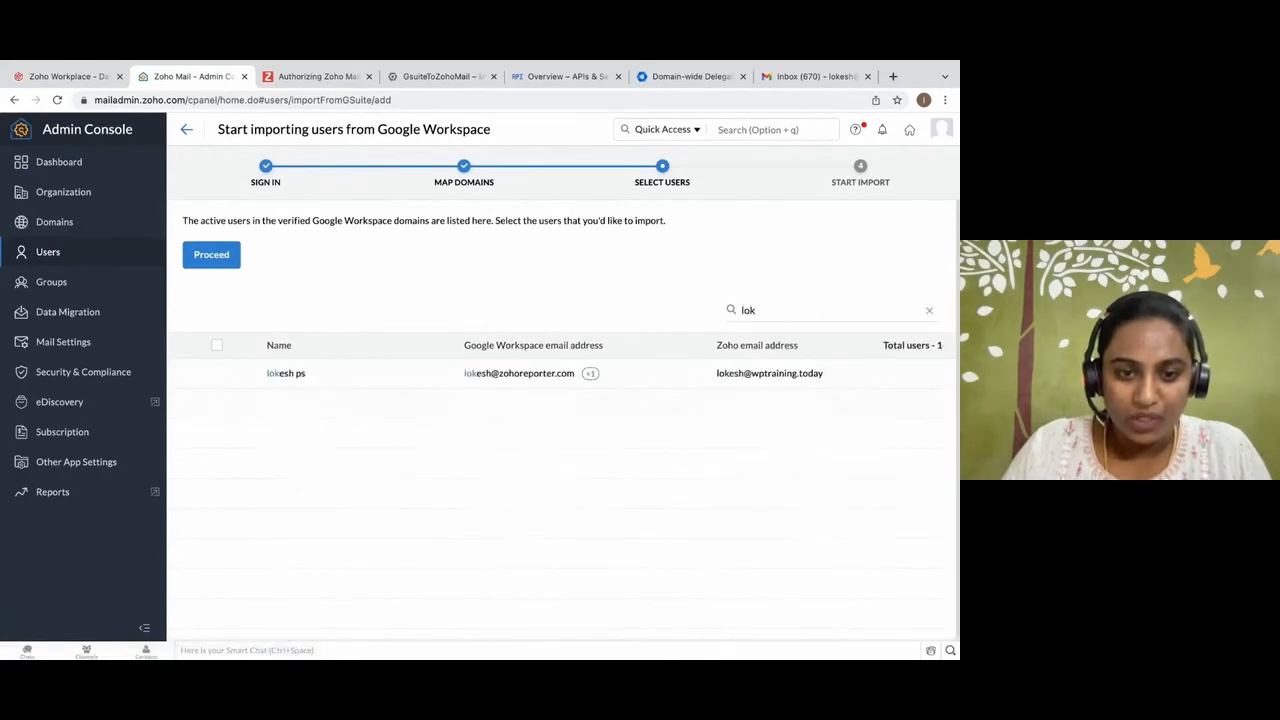
pyautogui.click(213, 376)
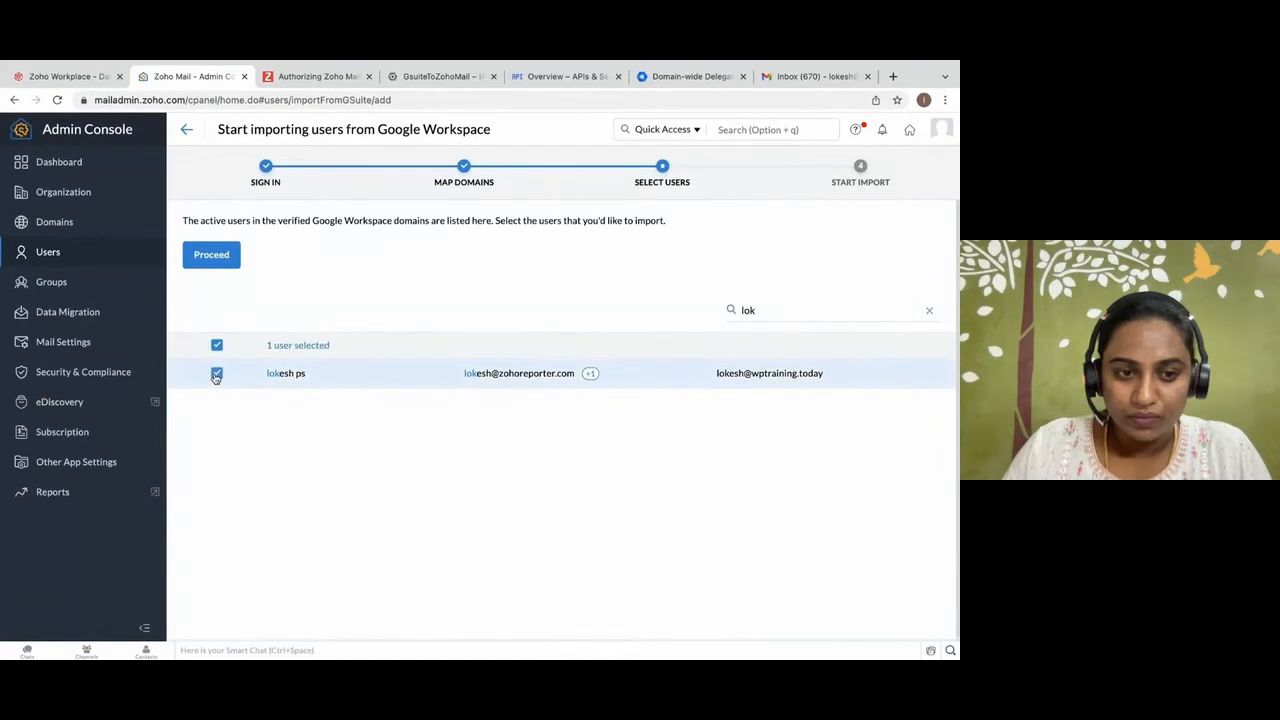
pyautogui.click(223, 267)
# Name the import UserImport and enter and confirm the new password for the users being imported.
pyautogui.write('Us')
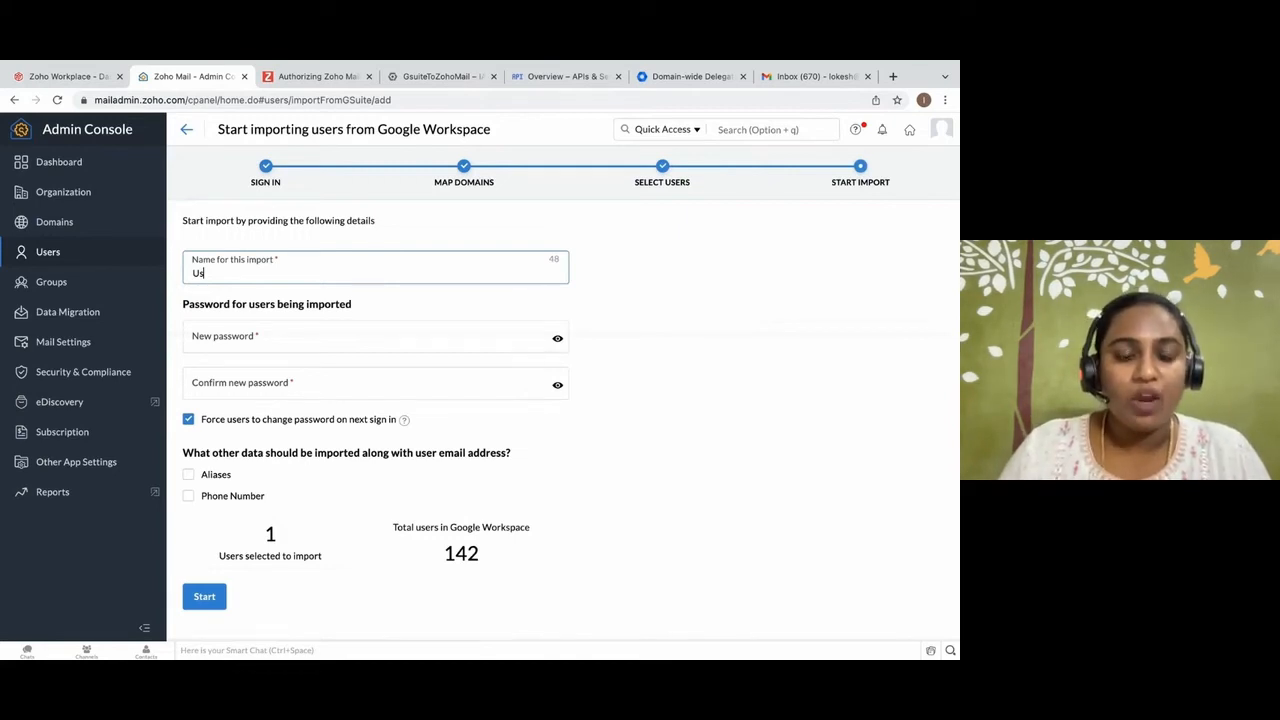
pyautogui.write('erImport')
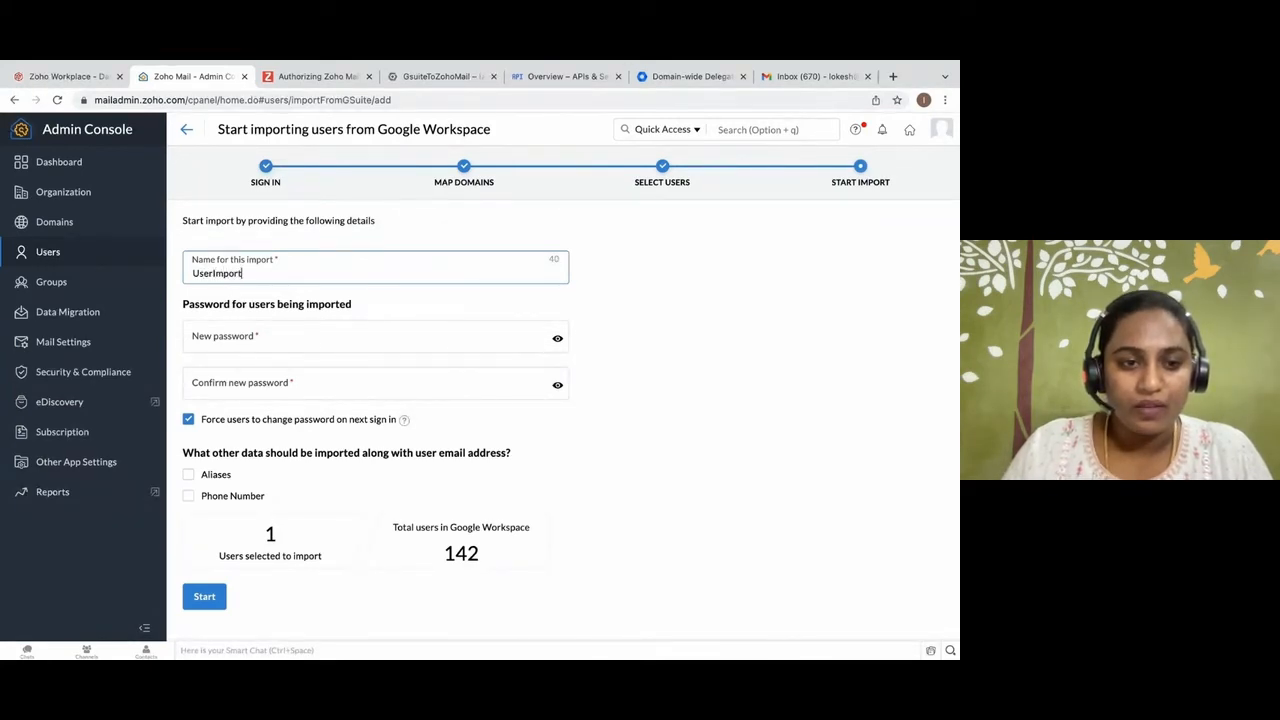
pyautogui.click(243, 340)
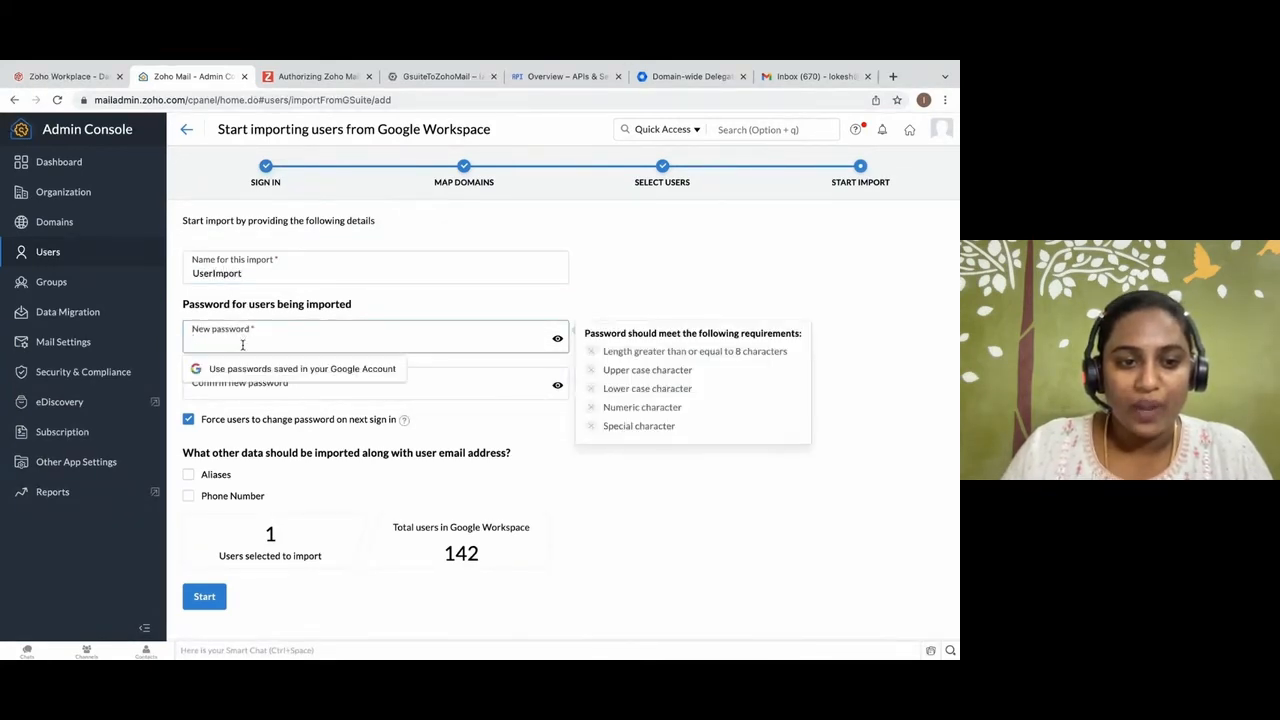
pyautogui.write('•••••••')
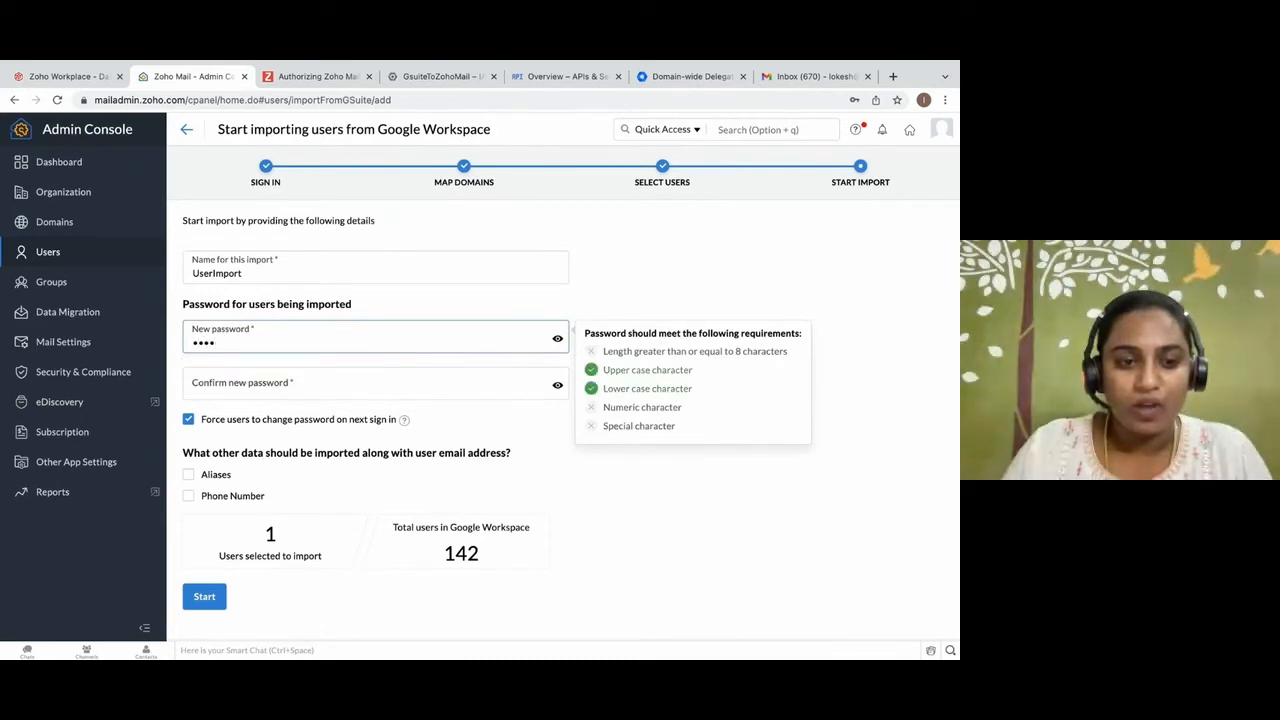
pyautogui.write('••••••')
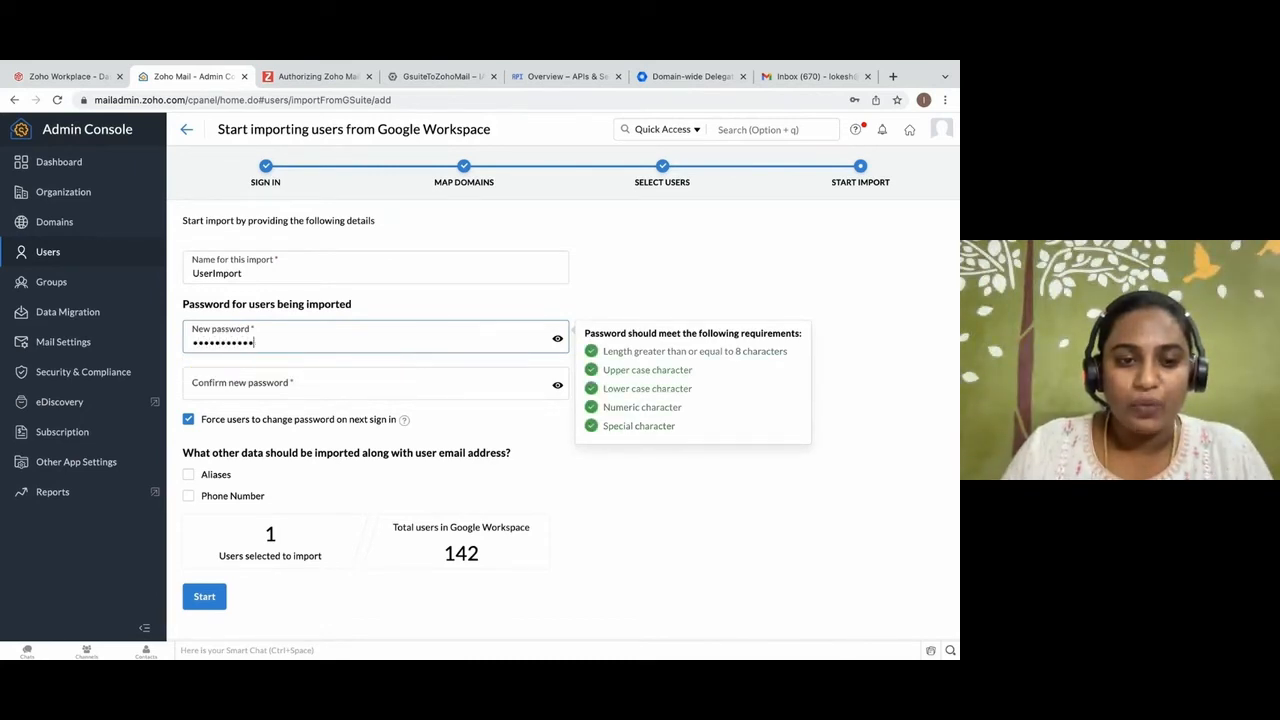
pyautogui.click(243, 385)
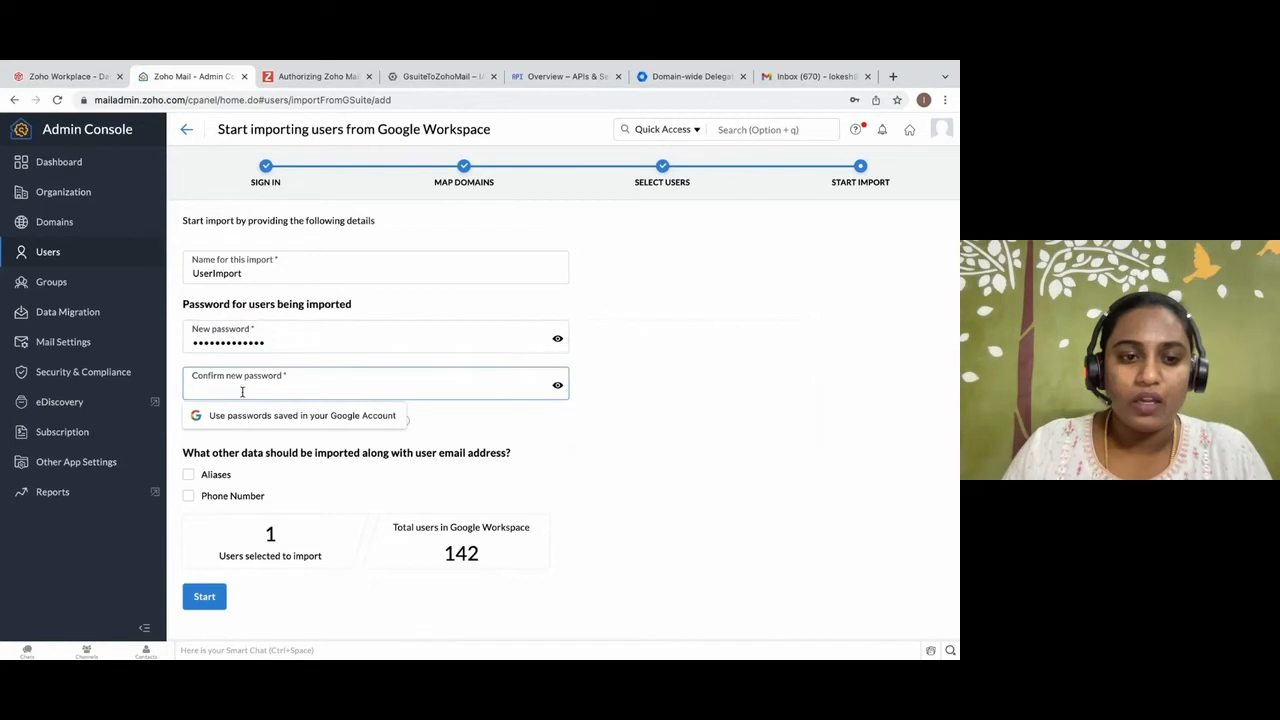
pyautogui.write('•••••••••••')
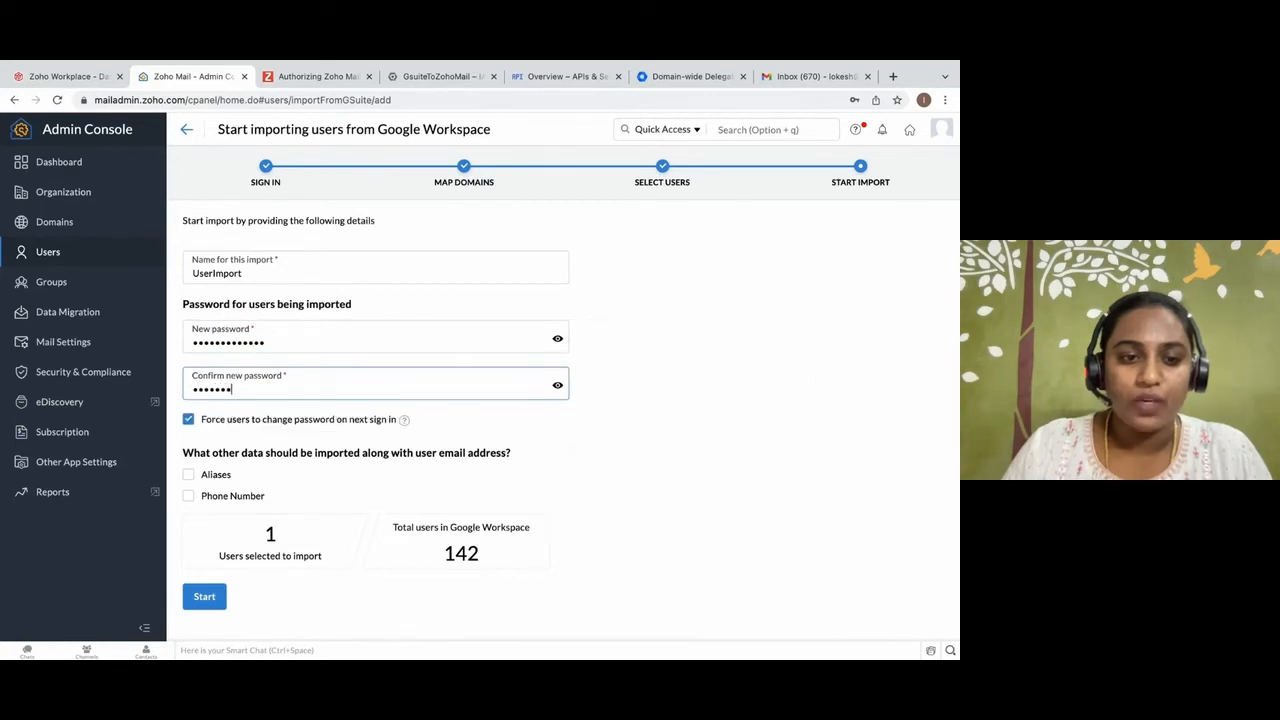
pyautogui.write('•••')
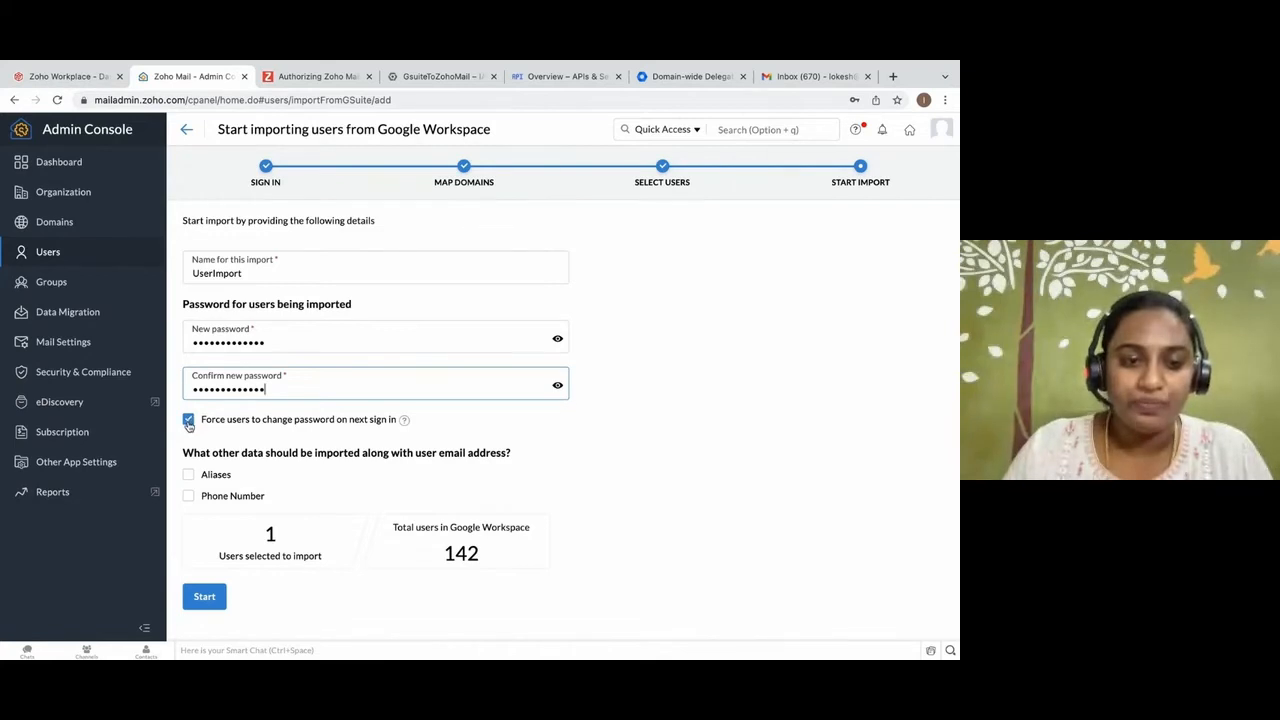
# Include aliases and phone numbers in the user import and start it.
pyautogui.click(189, 476)
pyautogui.click(189, 496)
pyautogui.click(212, 596)
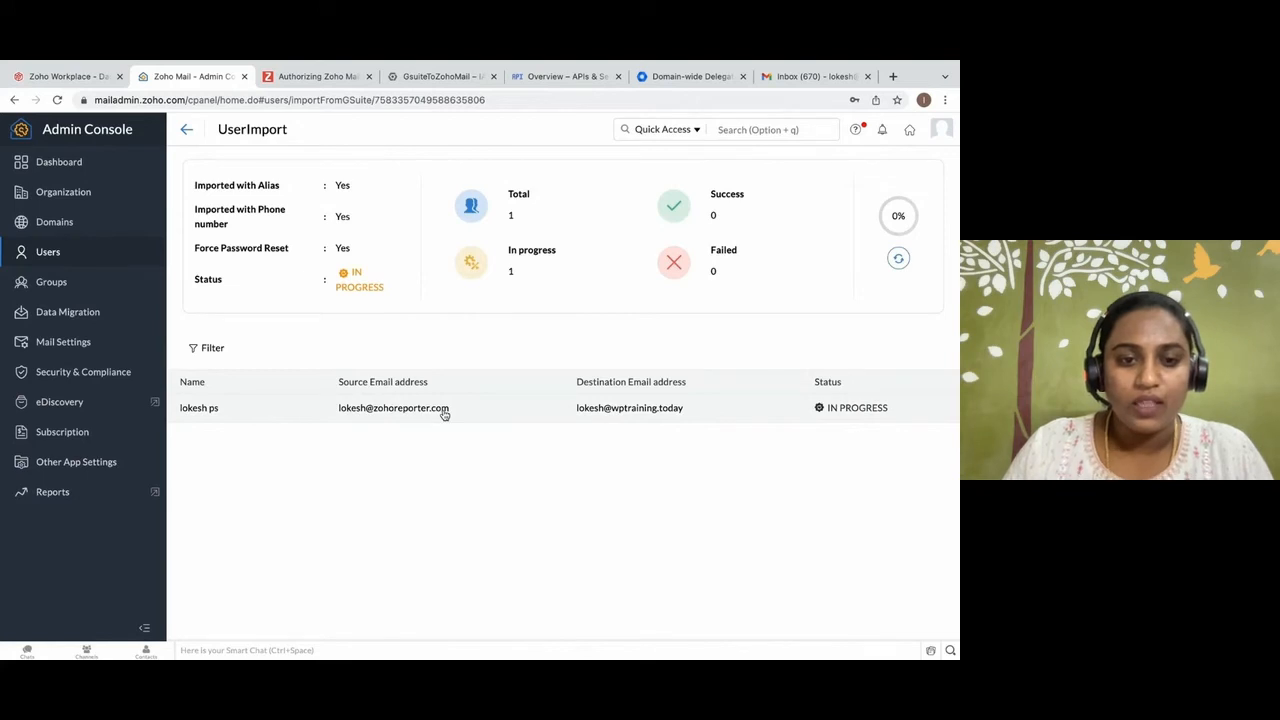
# Begin a new import of groups from Google Workspace with the signed-in account and continue to group selection.
pyautogui.click(128, 290)
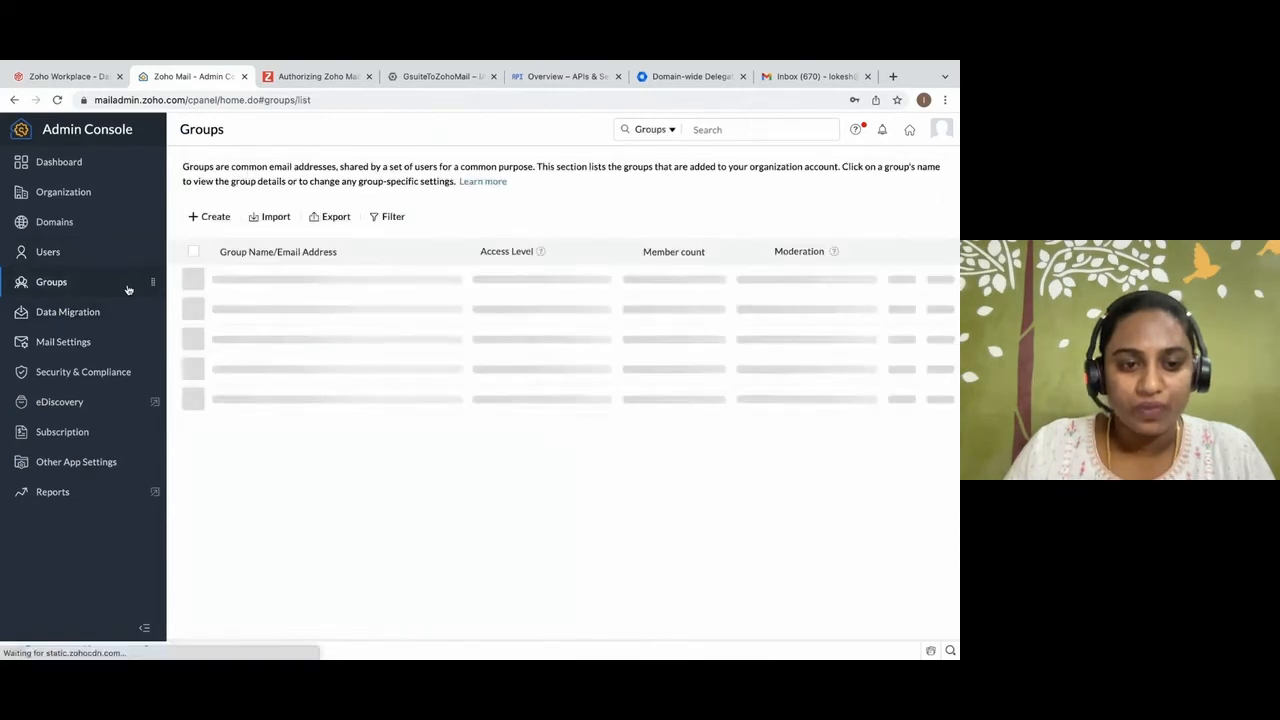
pyautogui.click(291, 221)
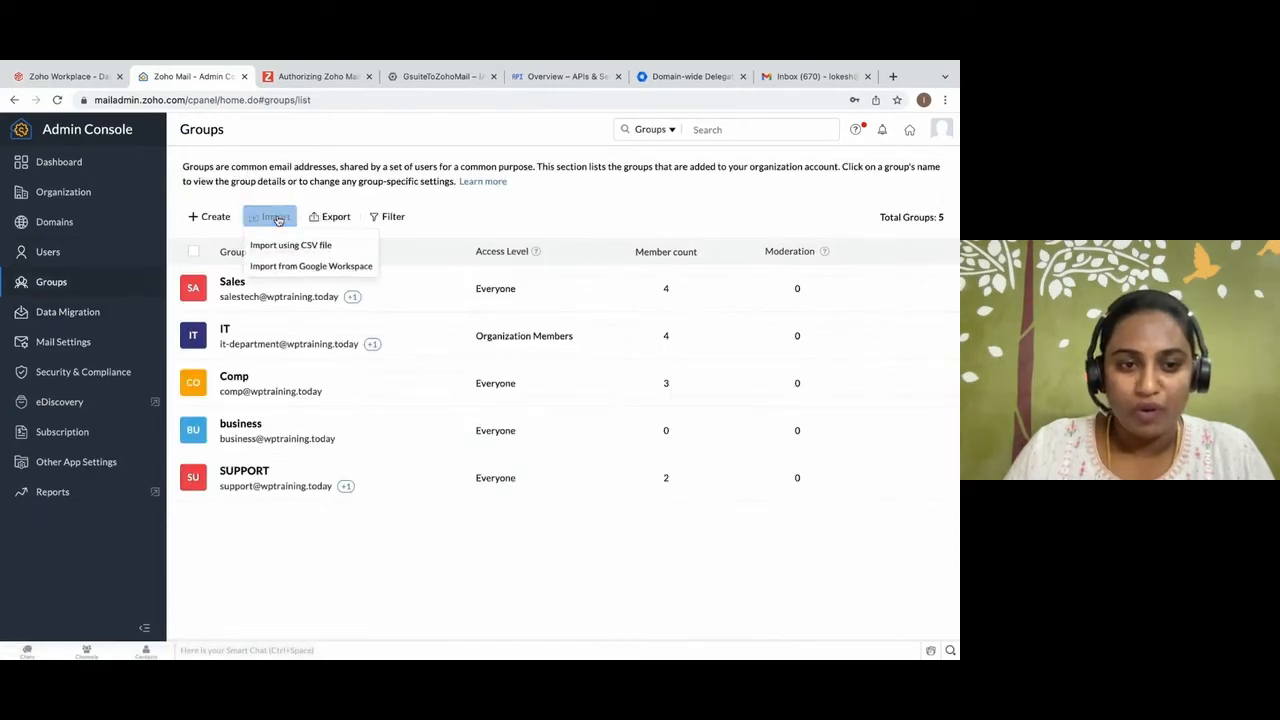
pyautogui.click(312, 270)
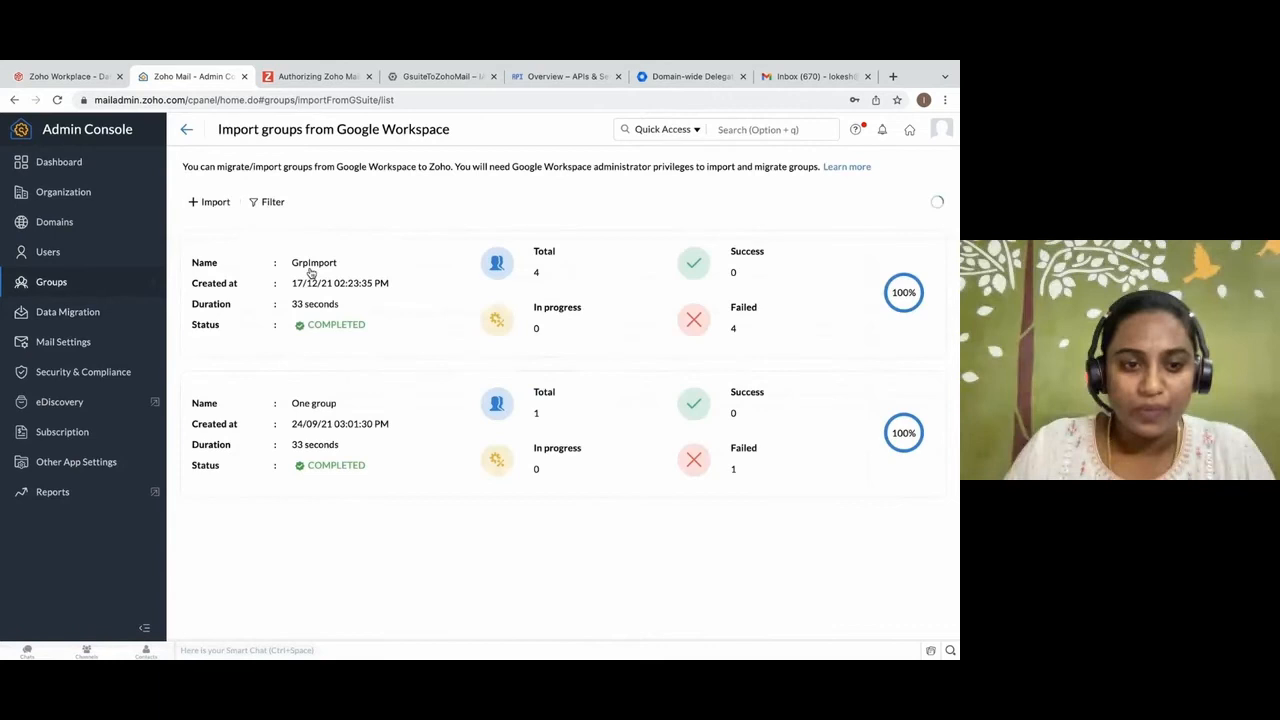
pyautogui.click(207, 205)
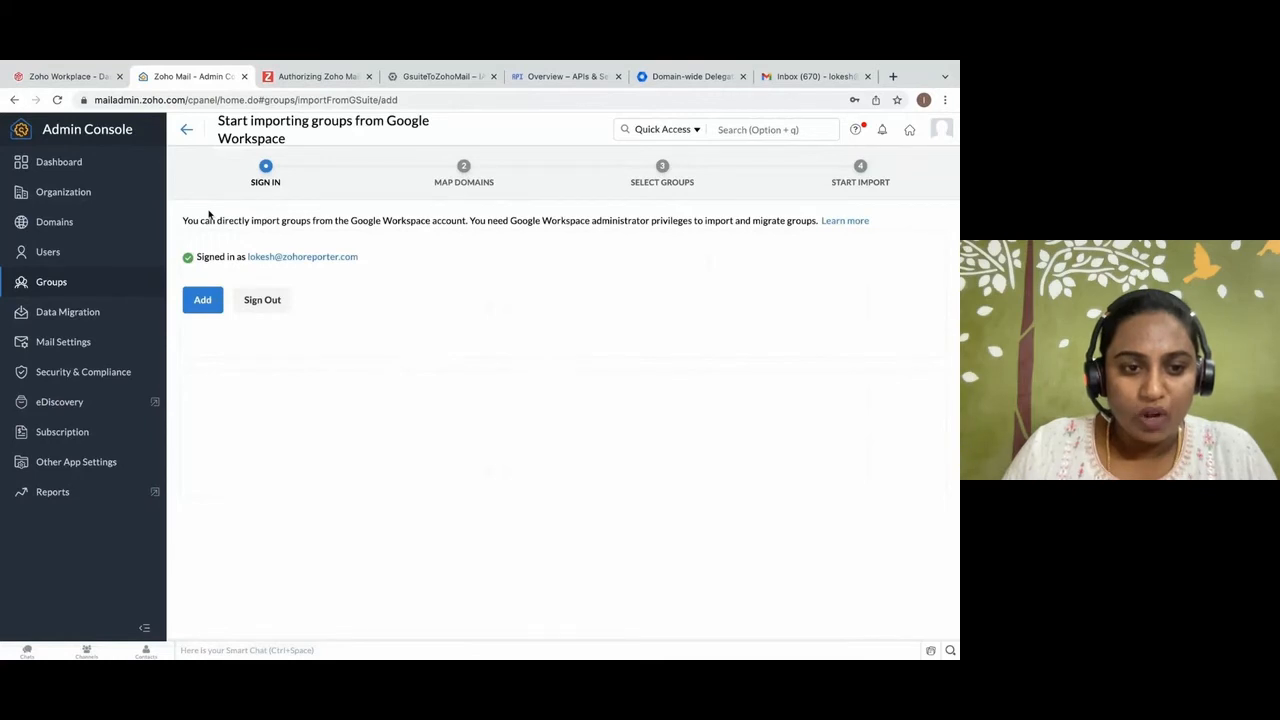
pyautogui.click(196, 297)
pyautogui.click(196, 297)
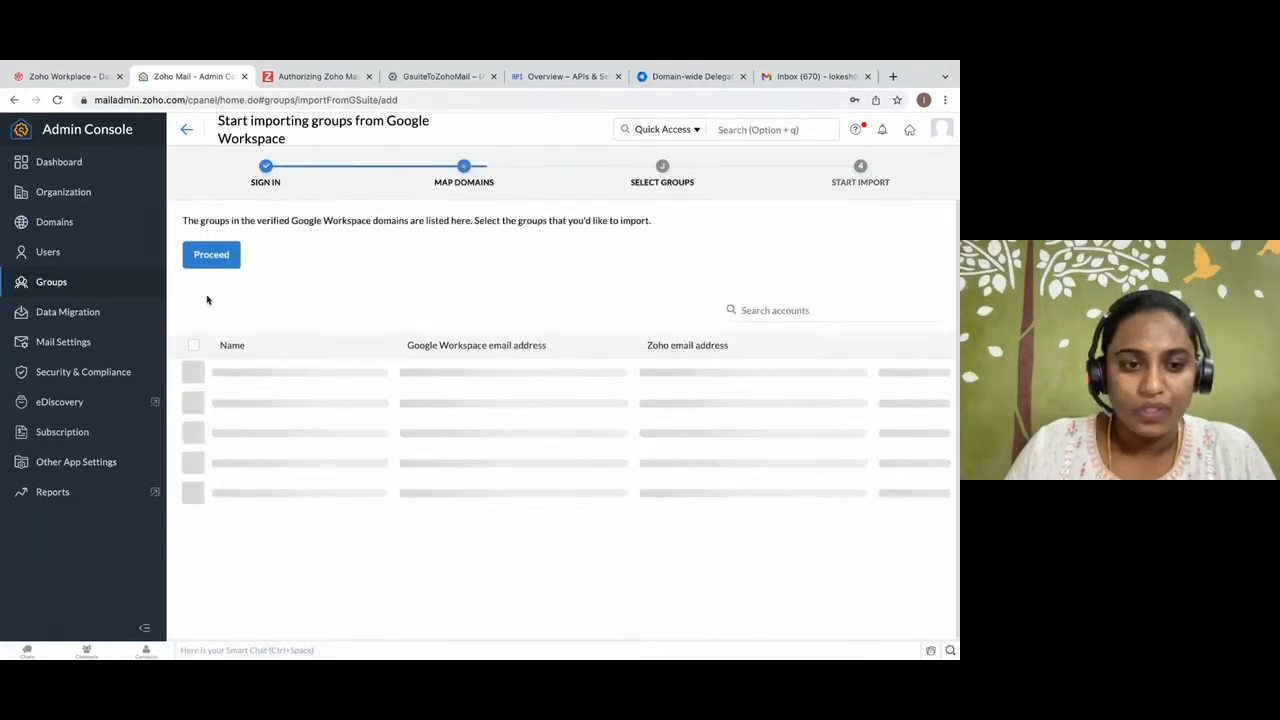
# Select four Google Workspace groups to import, starting with Multiple copies, mygroup and zteam, and proceed.
pyautogui.scroll(-5, 205, 430)
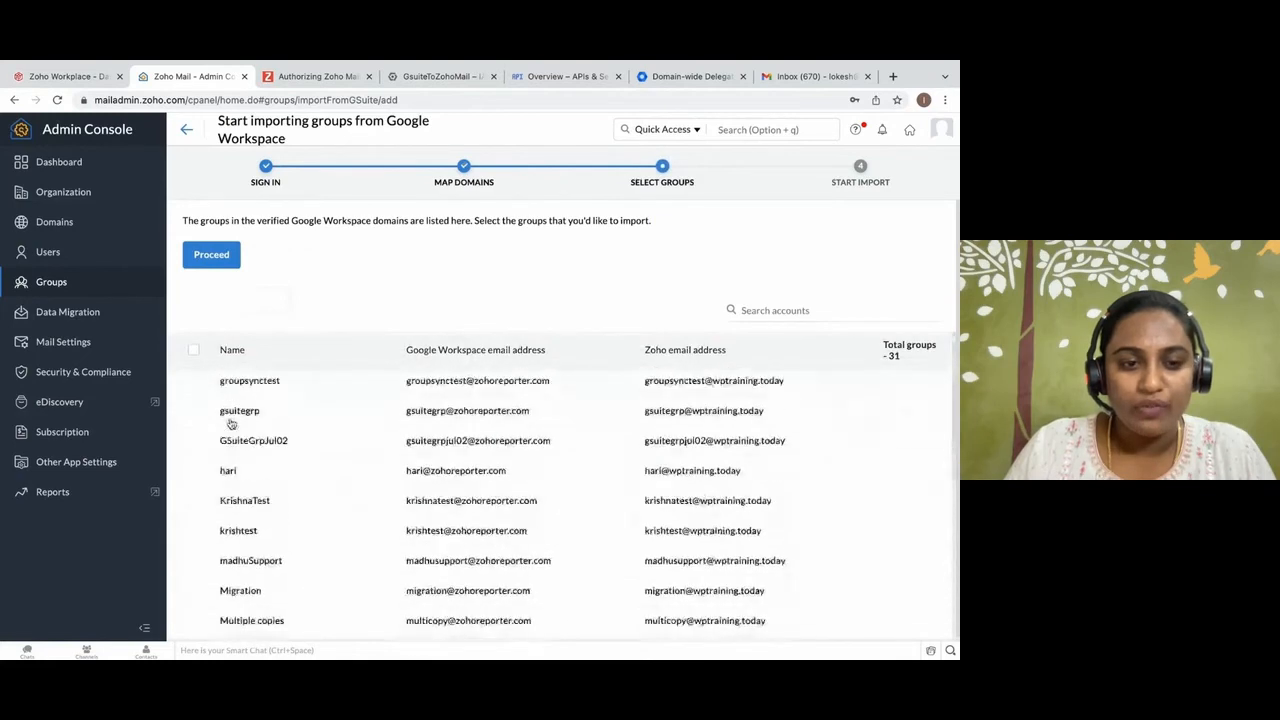
pyautogui.click(193, 397)
pyautogui.click(193, 427)
pyautogui.click(194, 457)
pyautogui.click(194, 487)
pyautogui.click(215, 255)
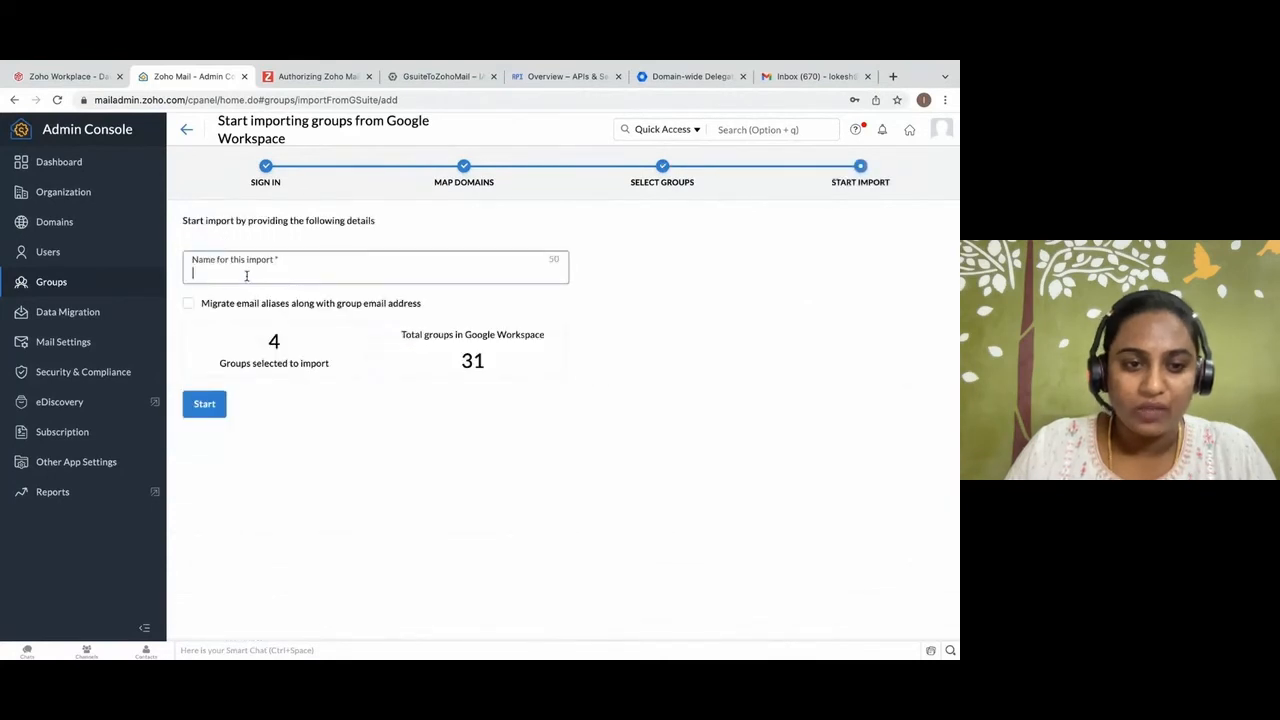
# Name the import GroupImport, include email aliases along with the group email addresses, and start it.
pyautogui.write('GroupImport')
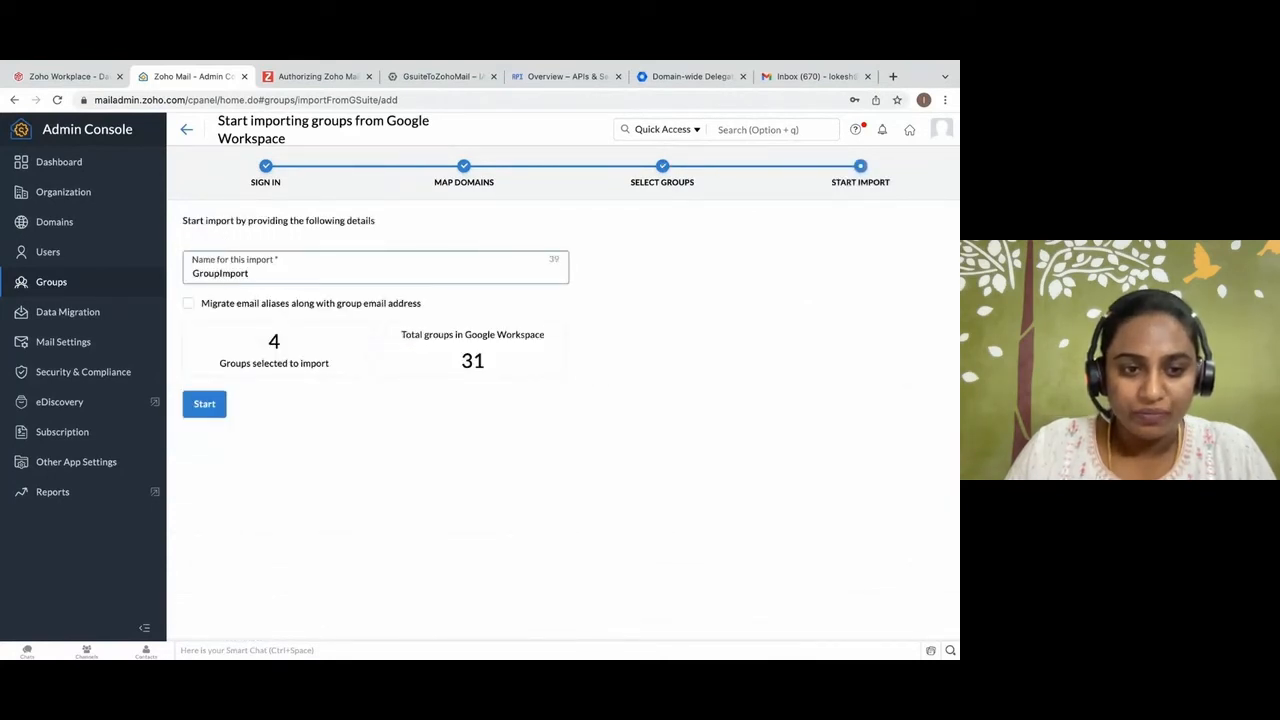
pyautogui.click(188, 303)
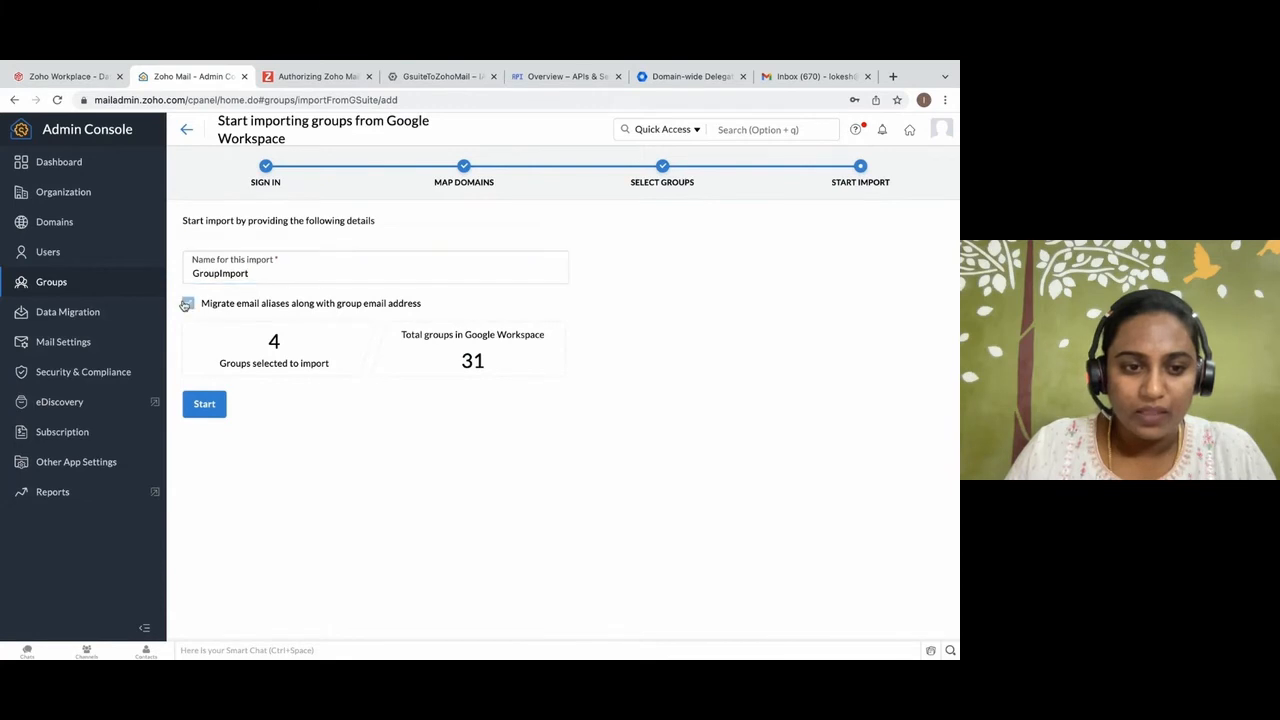
pyautogui.click(214, 408)
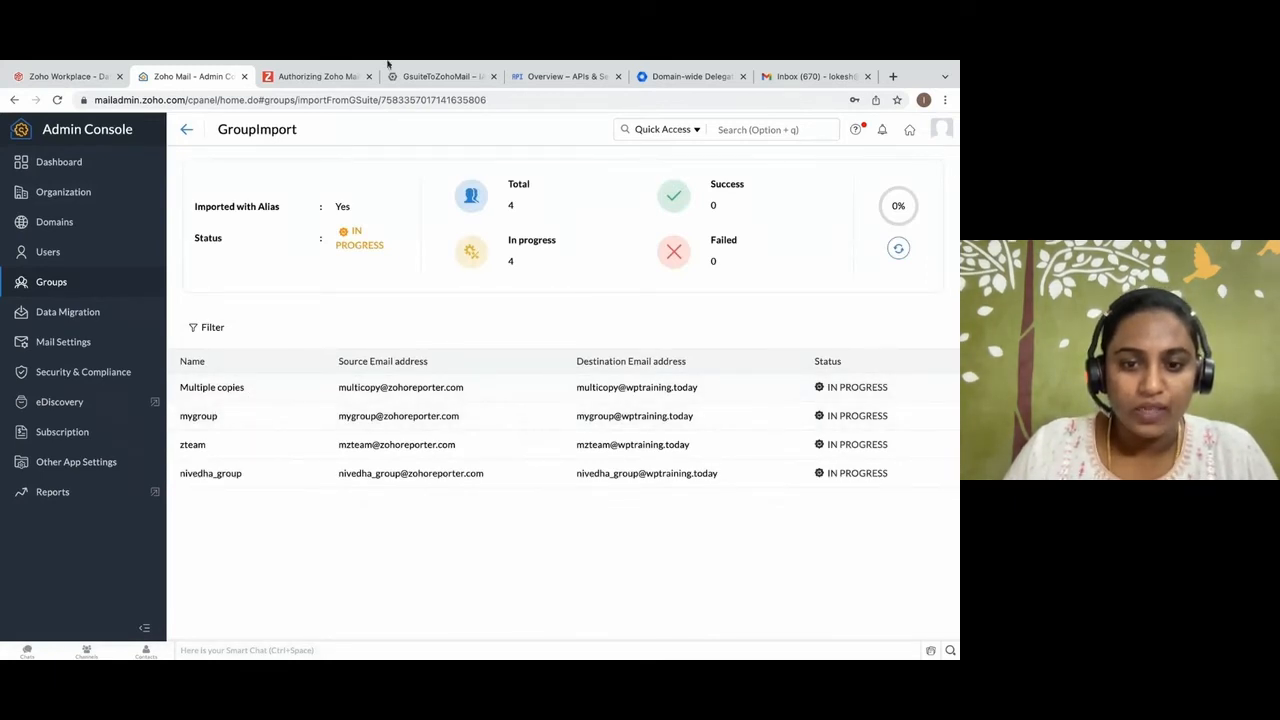
# Return to the UserImport details and refresh the import status to check the user's progress.
pyautogui.click(86, 257)
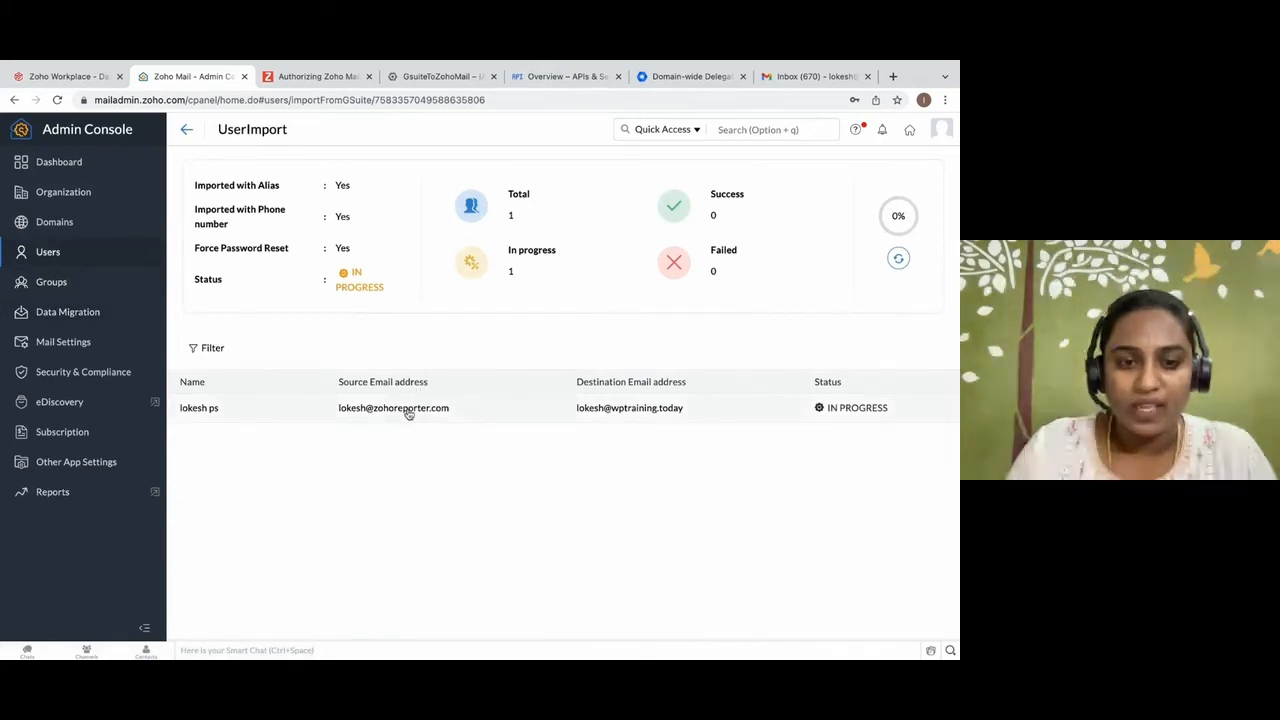
pyautogui.click(899, 258)
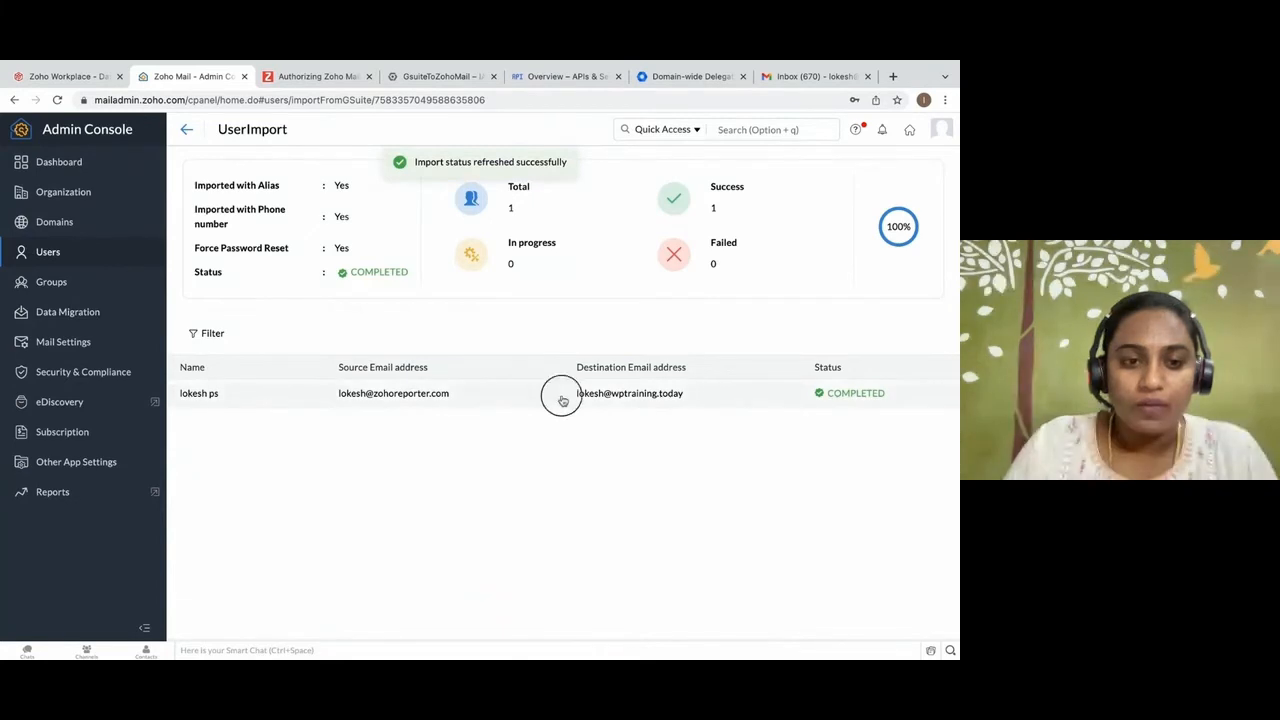
pyautogui.moveTo(560, 397); pyautogui.dragTo(700, 398)
pyautogui.click(813, 402)
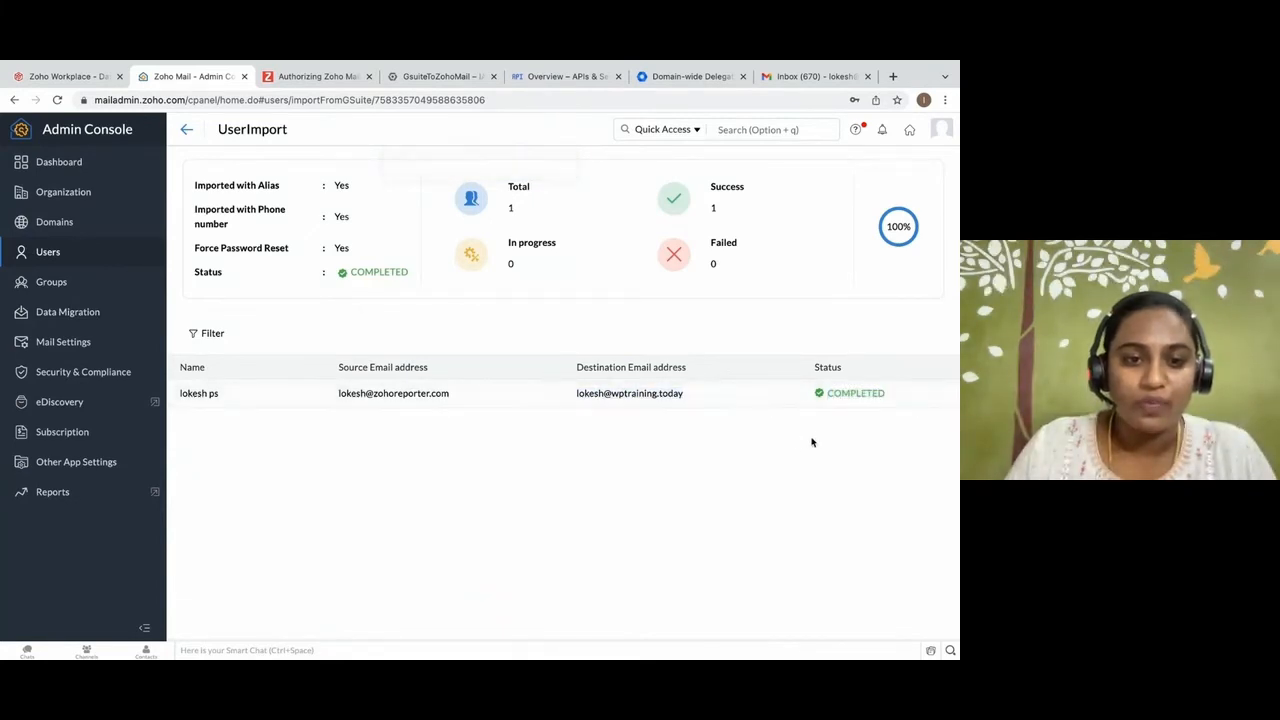
# Return to the GroupImport details and filter the groups by In Progress status.
pyautogui.click(50, 290)
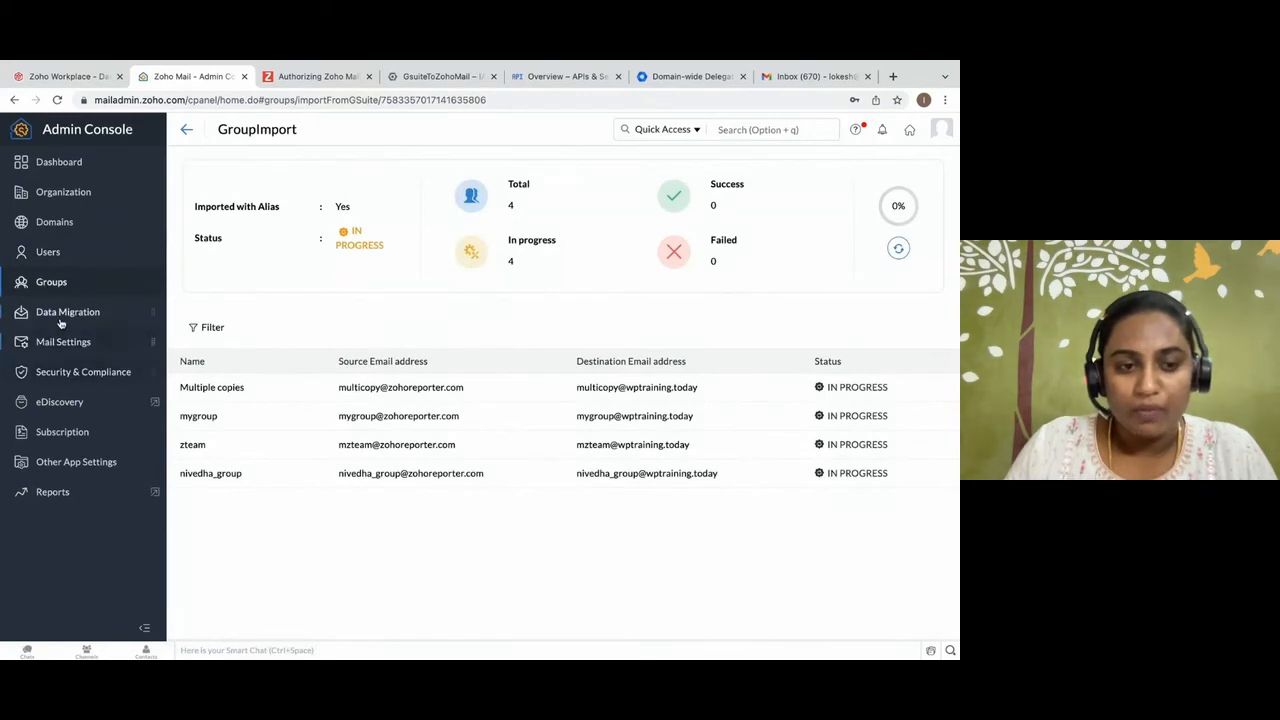
pyautogui.click(60, 316)
pyautogui.click(55, 287)
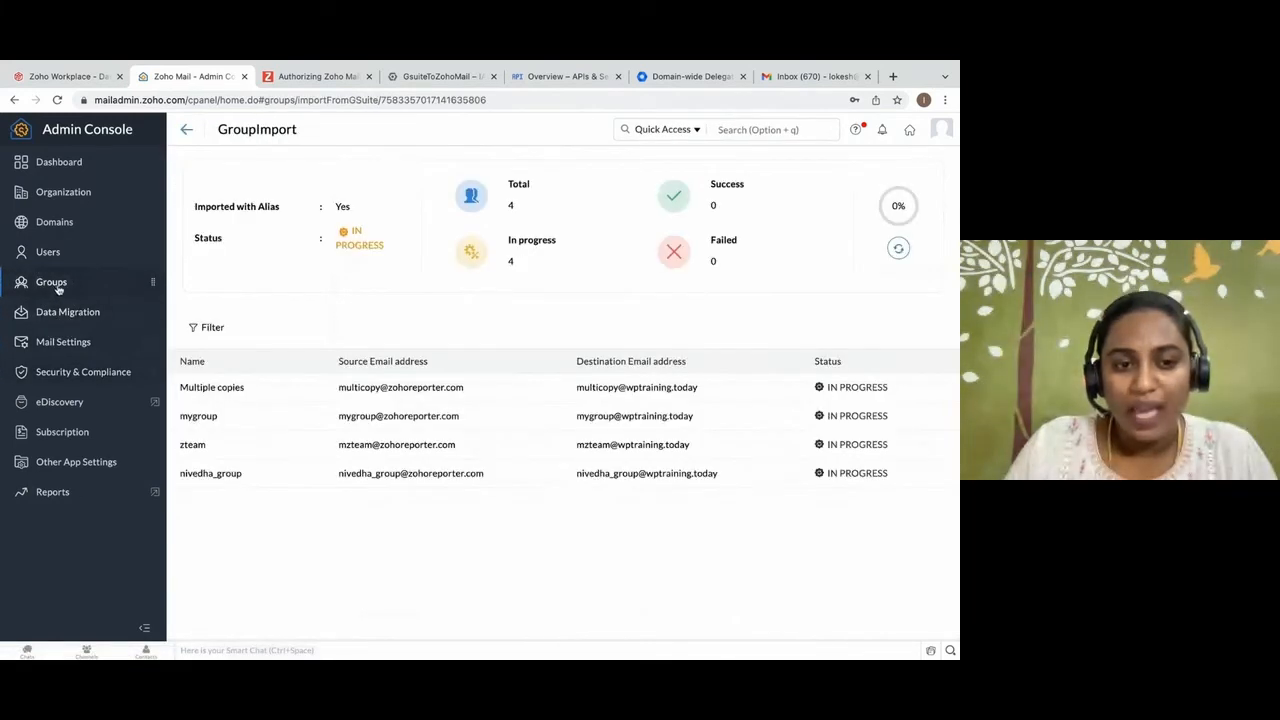
pyautogui.click(208, 327)
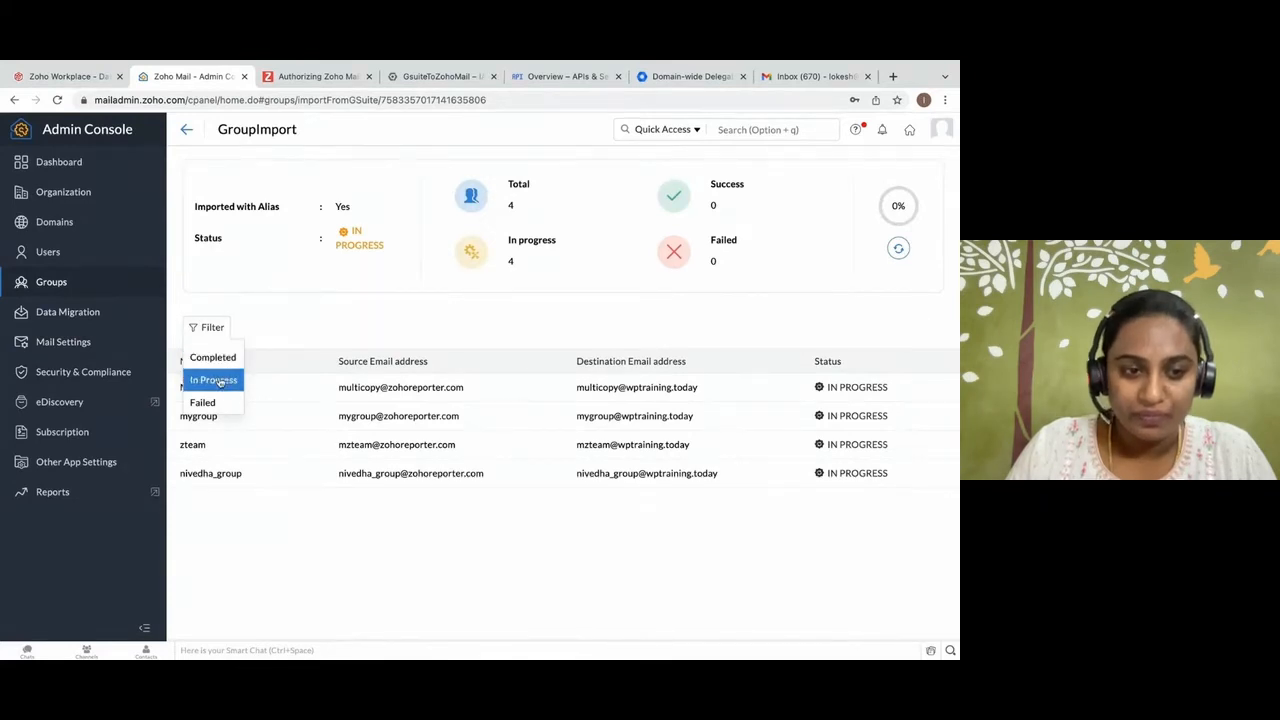
pyautogui.click(212, 384)
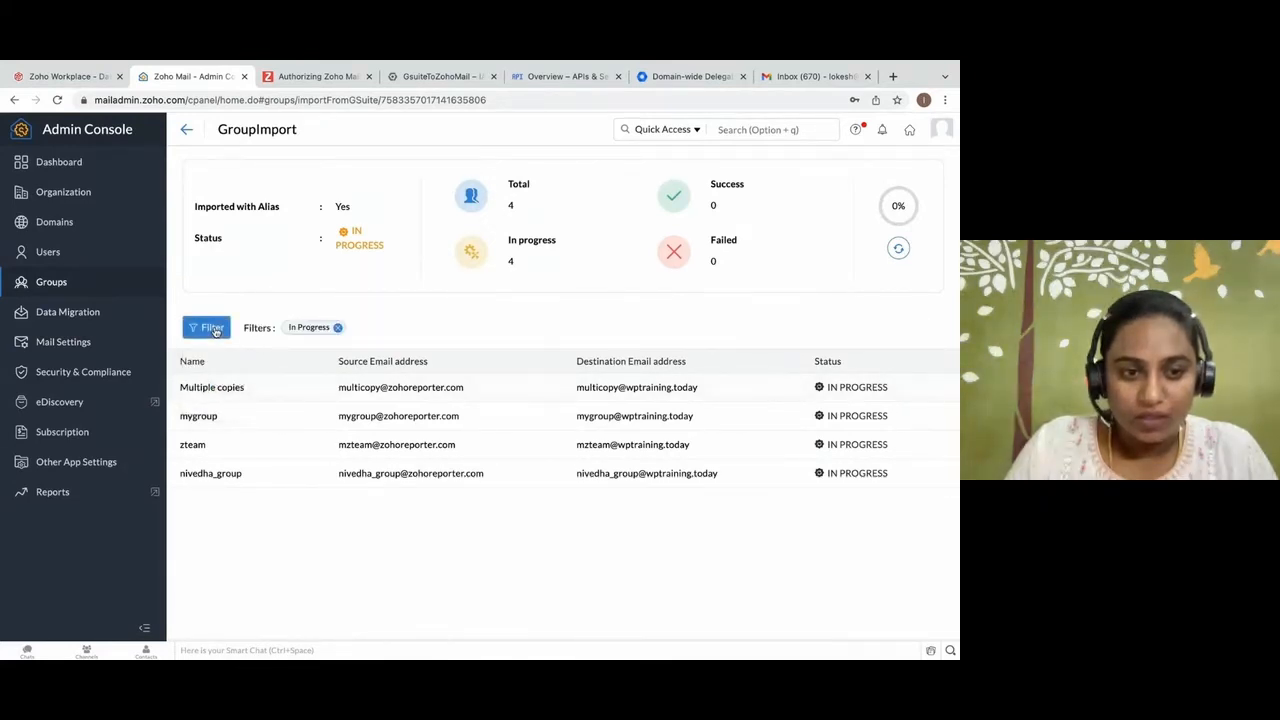
# Create a new data migration named DataMigration.
pyautogui.click(64, 314)
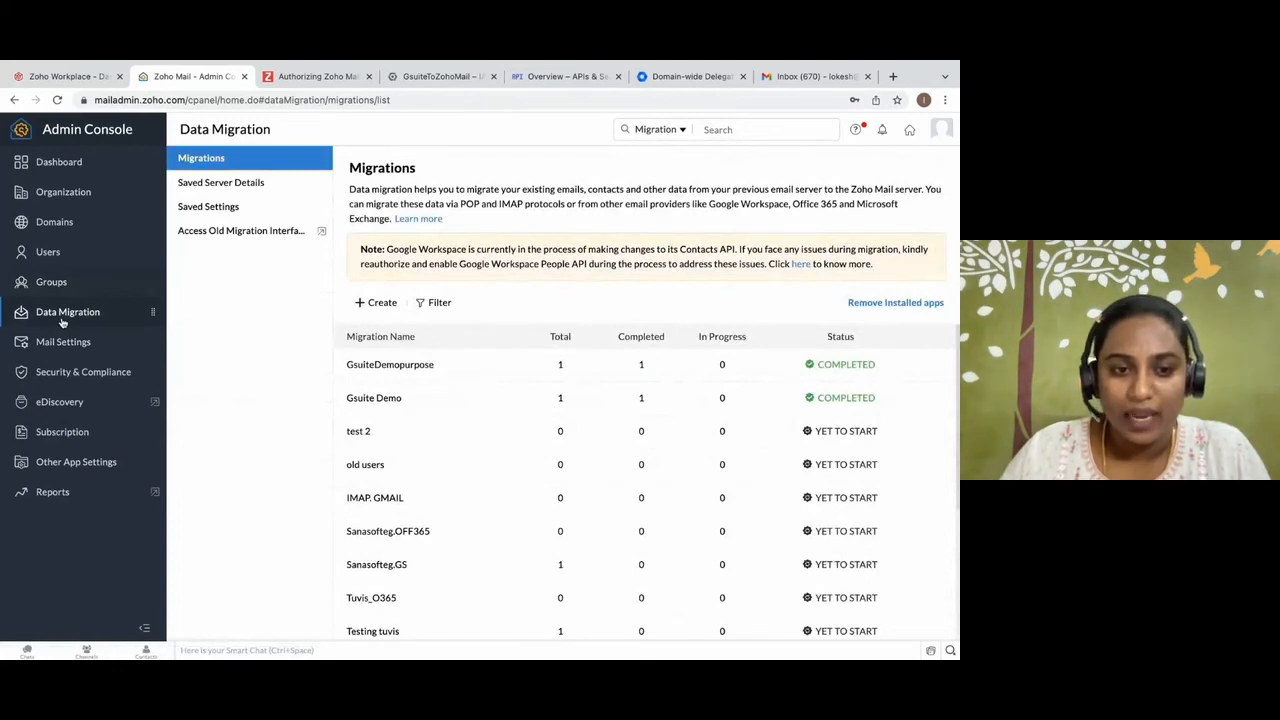
pyautogui.click(376, 303)
pyautogui.click(386, 304)
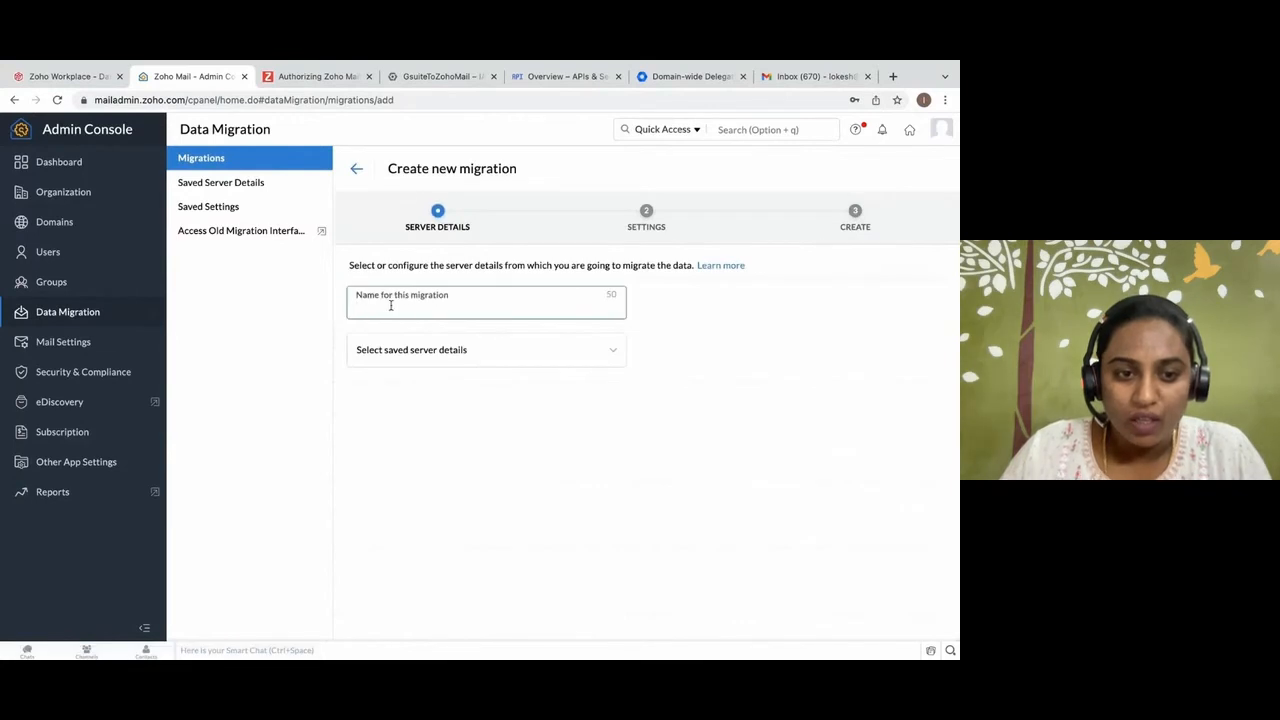
pyautogui.write('DataMigration')
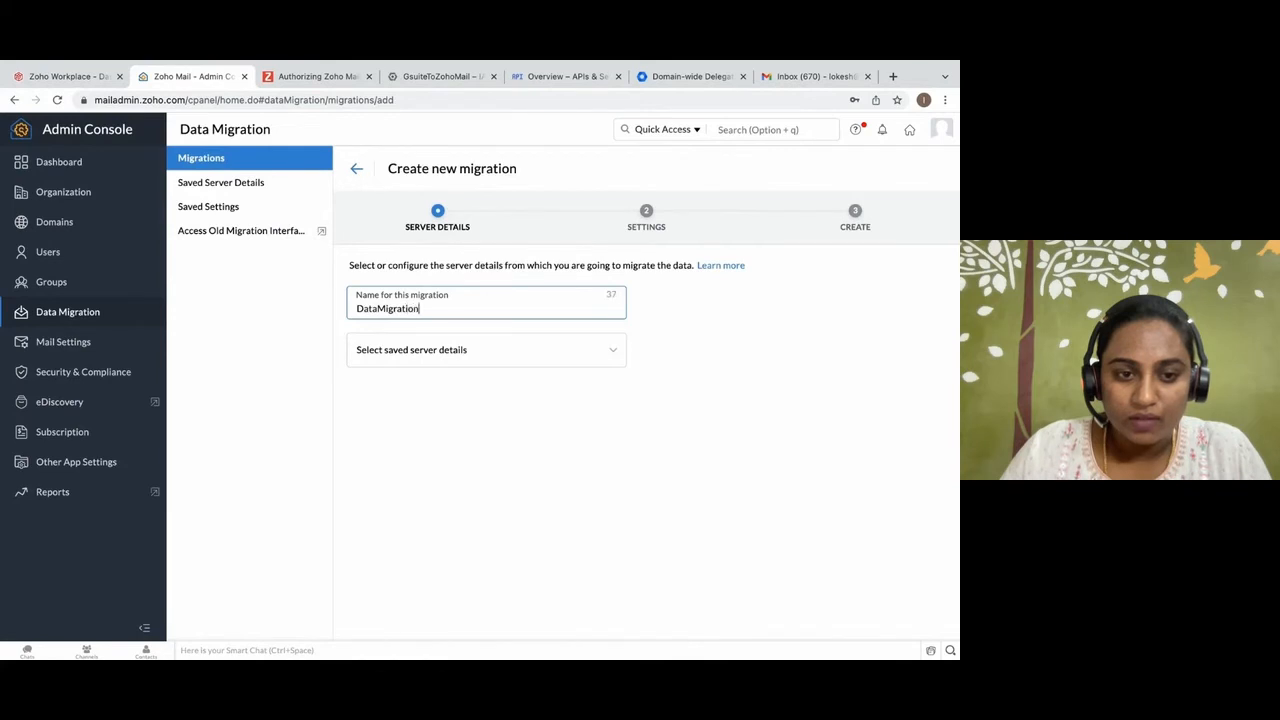
# Add new server details for the migration using Google Workspace and continue to its settings.
pyautogui.click(414, 352)
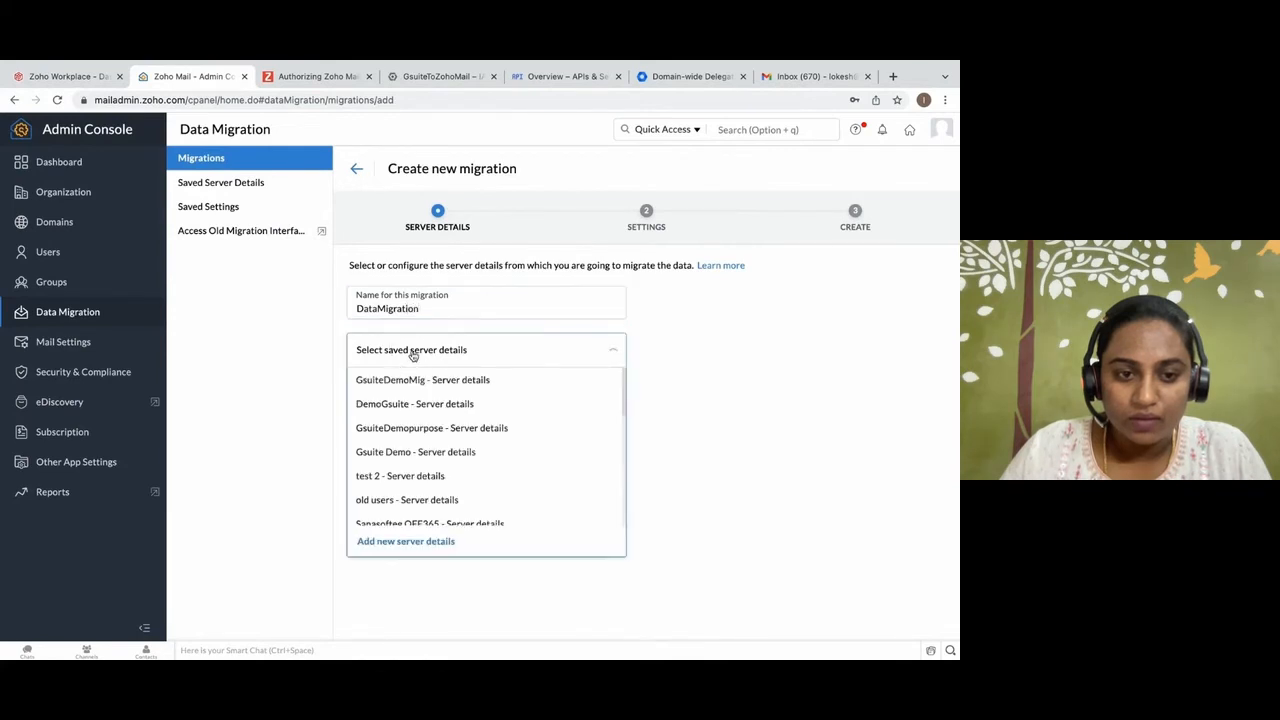
pyautogui.click(420, 540)
pyautogui.click(395, 404)
pyautogui.click(398, 428)
pyautogui.click(368, 482)
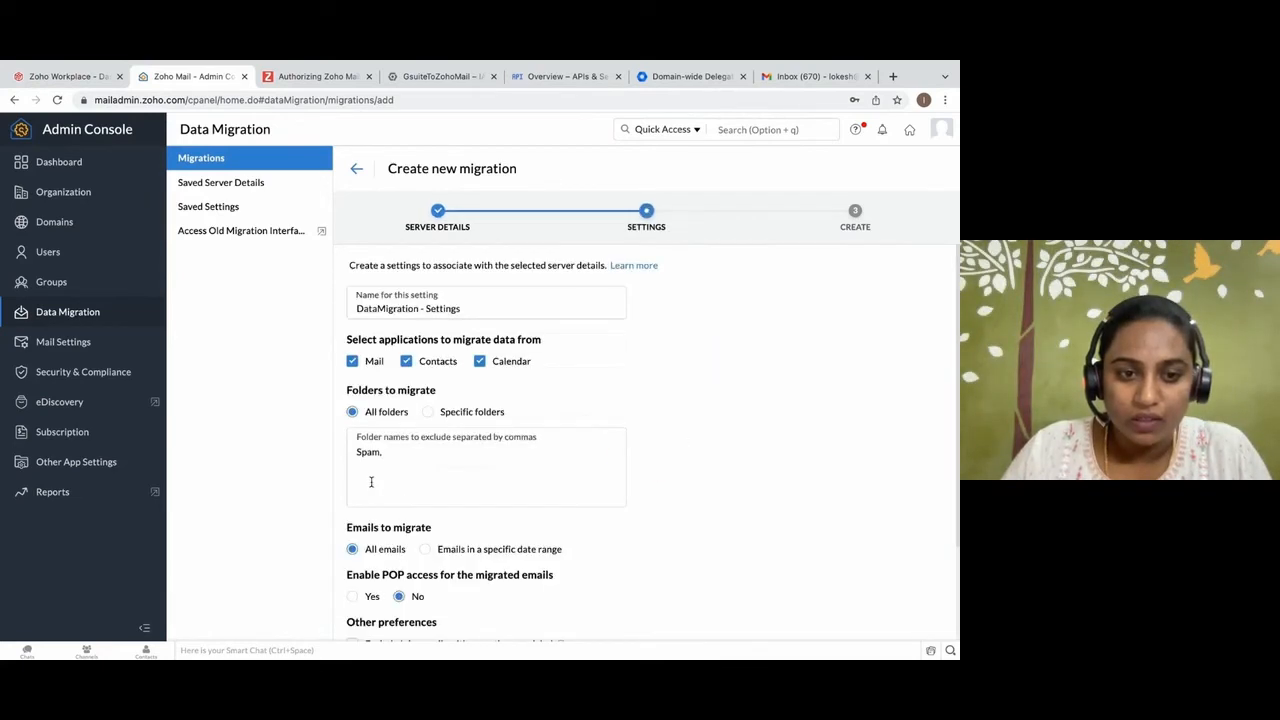
# Exclude Inbox mails with more than one label, mark Important and Starred as tags, enable POP access for the migrated emails, and add the settings.
pyautogui.moveTo(346, 333); pyautogui.dragTo(541, 334)
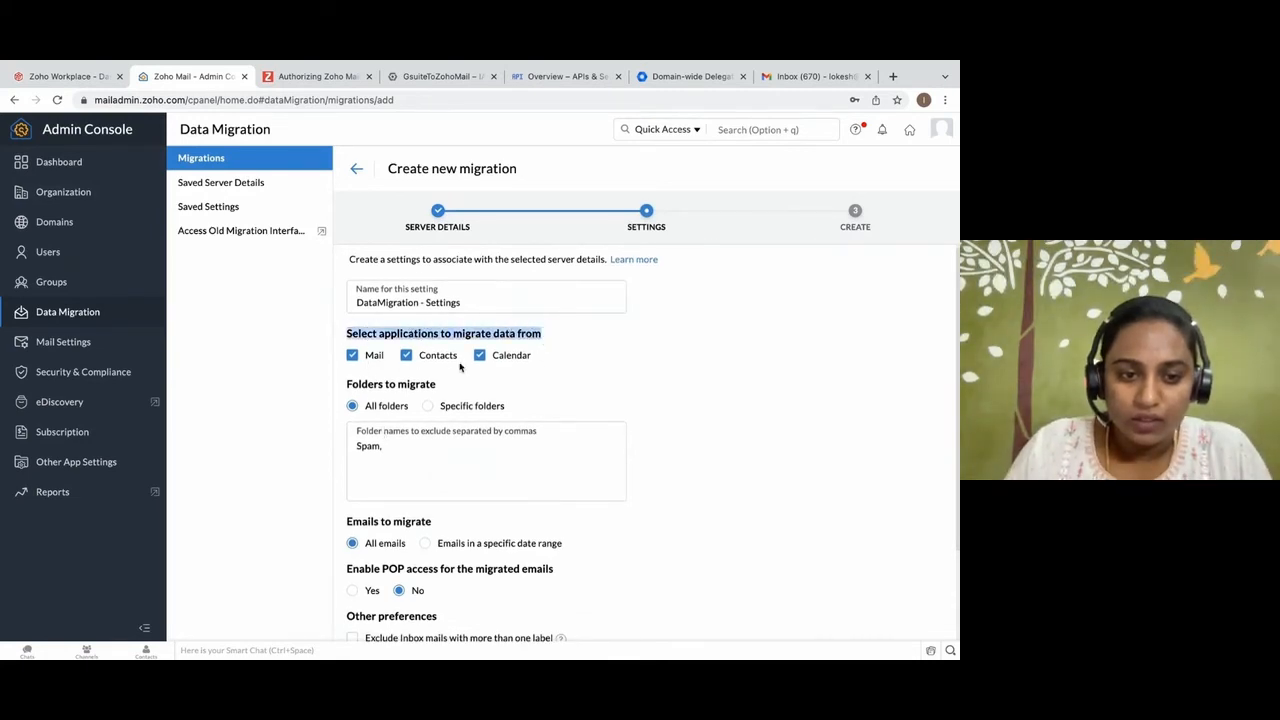
pyautogui.scroll(-3, 446, 507)
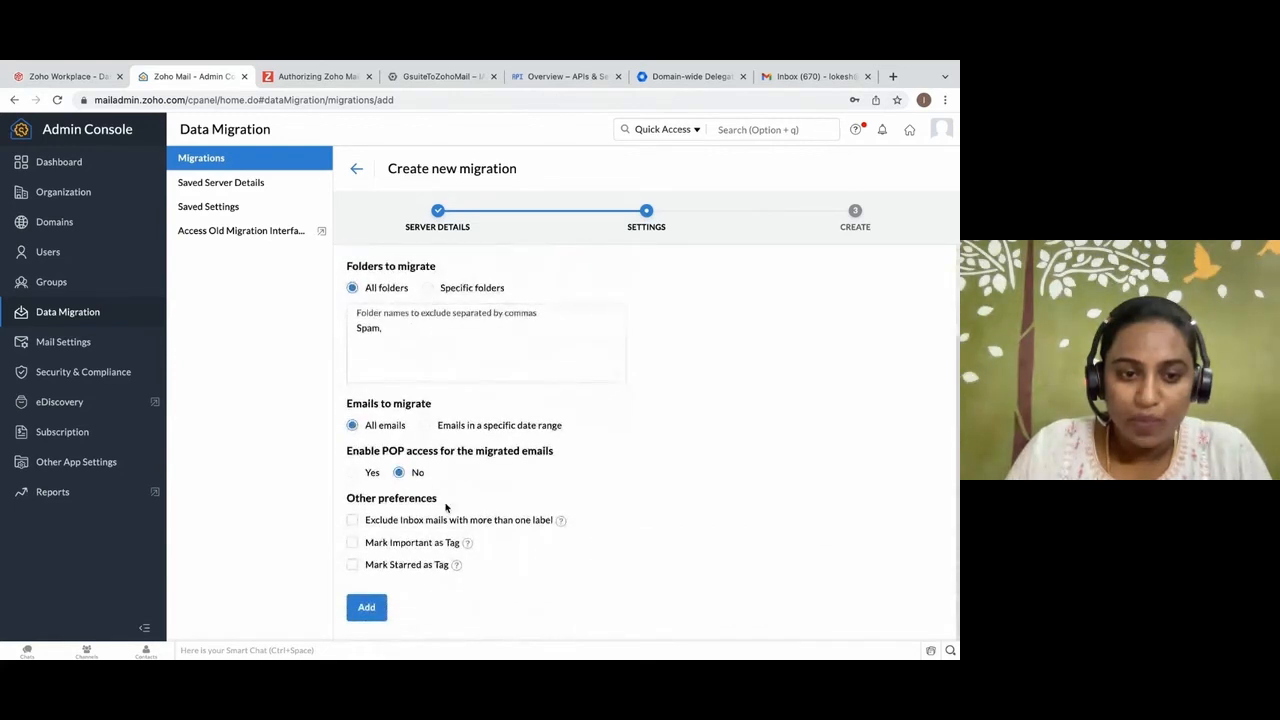
pyautogui.click(352, 520)
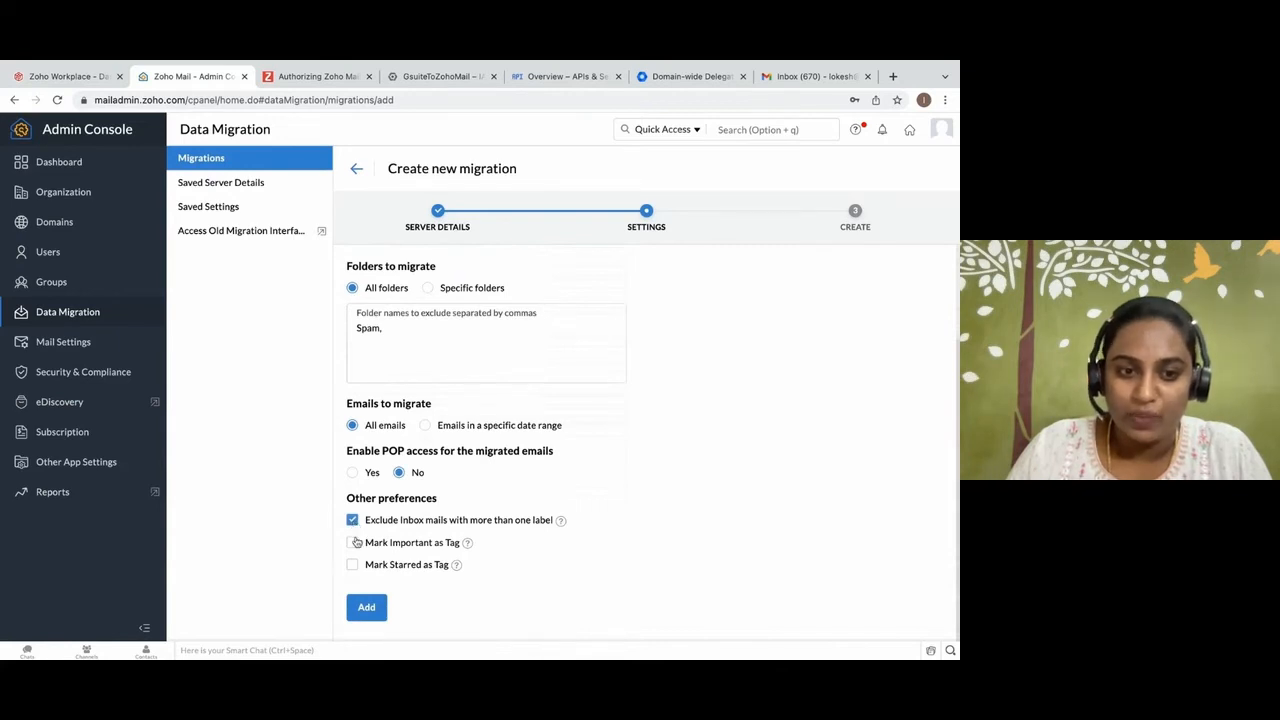
pyautogui.click(352, 543)
pyautogui.click(353, 565)
pyautogui.click(352, 473)
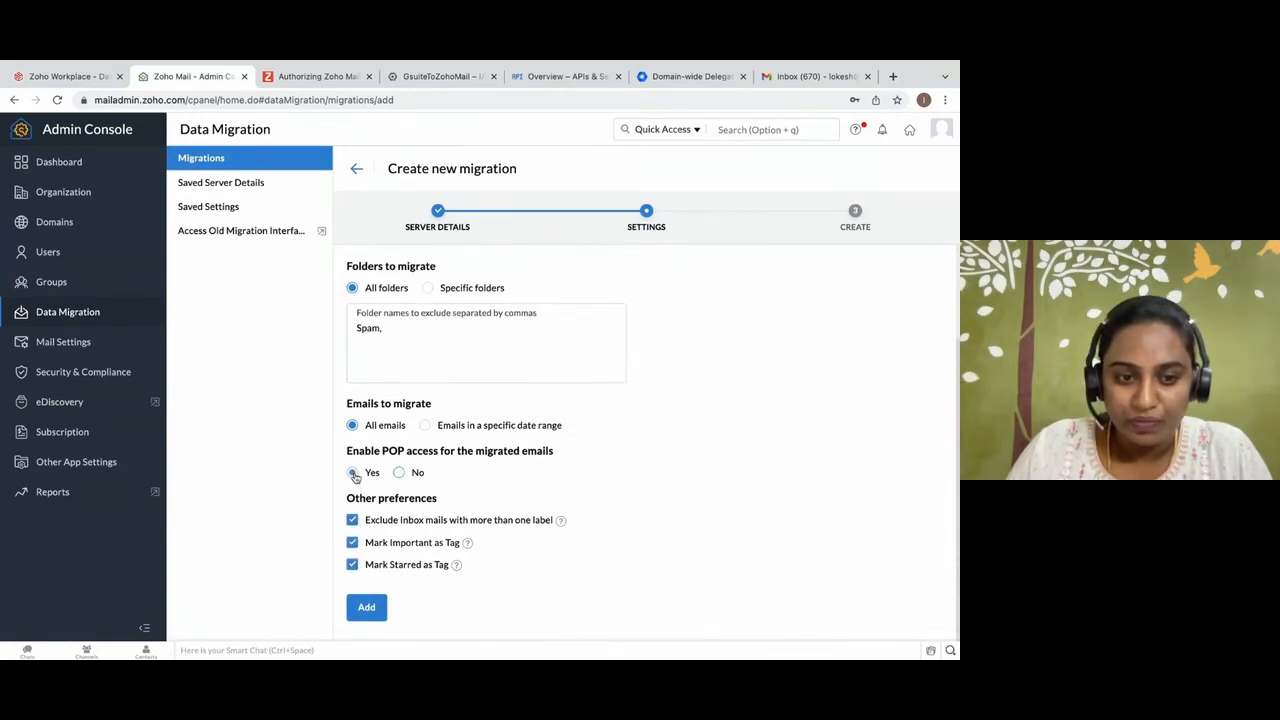
pyautogui.click(375, 607)
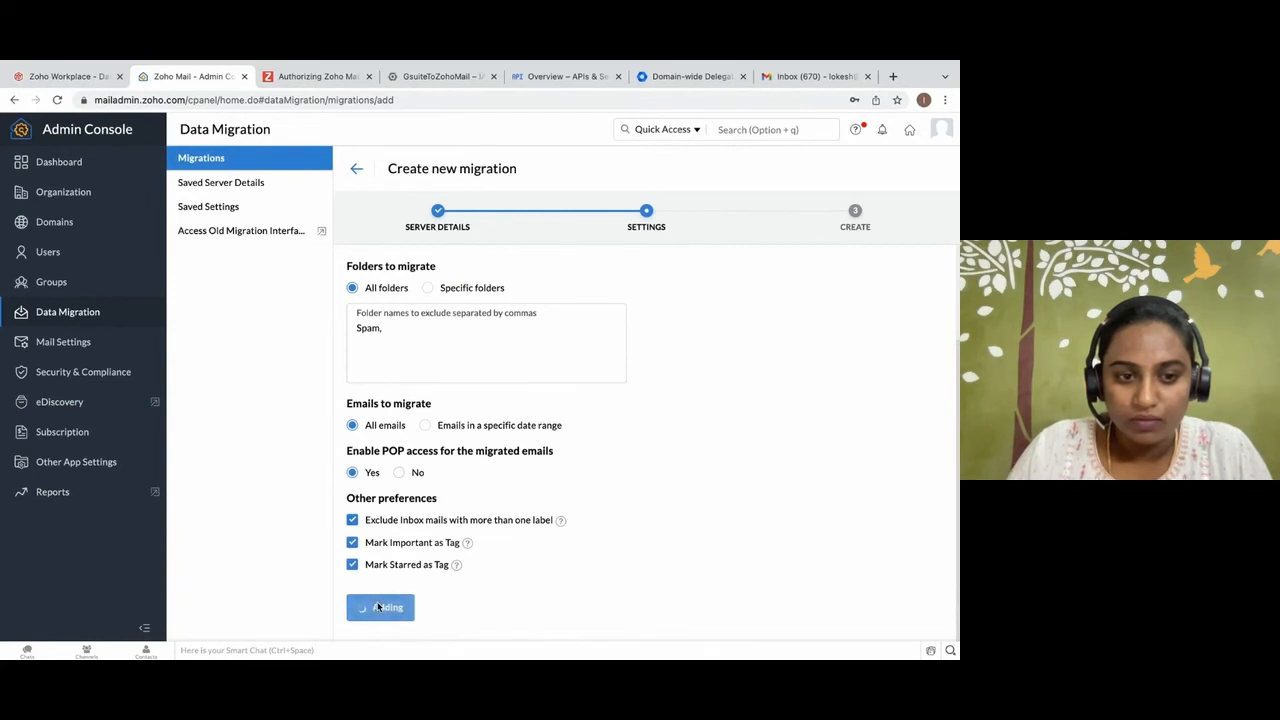
# Set the migration to pause at 95% storage with a maximum connection limit of 10, and create it.
pyautogui.click(404, 367)
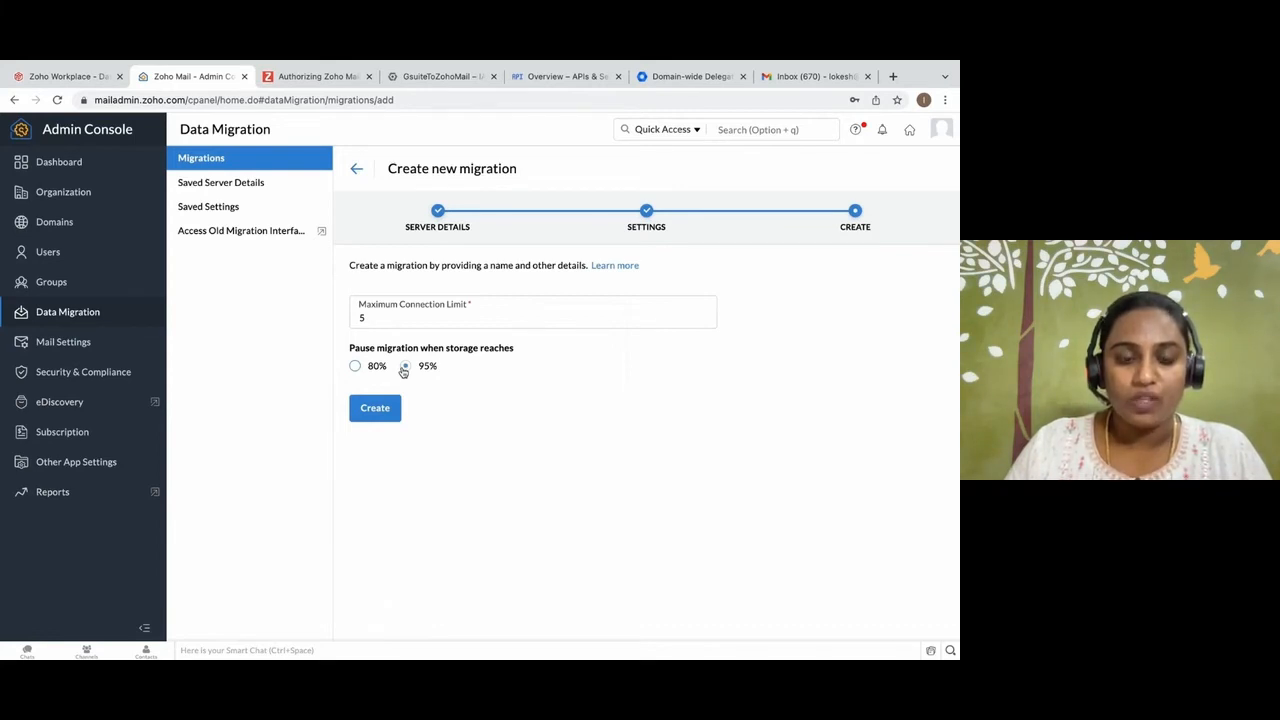
pyautogui.click(405, 366)
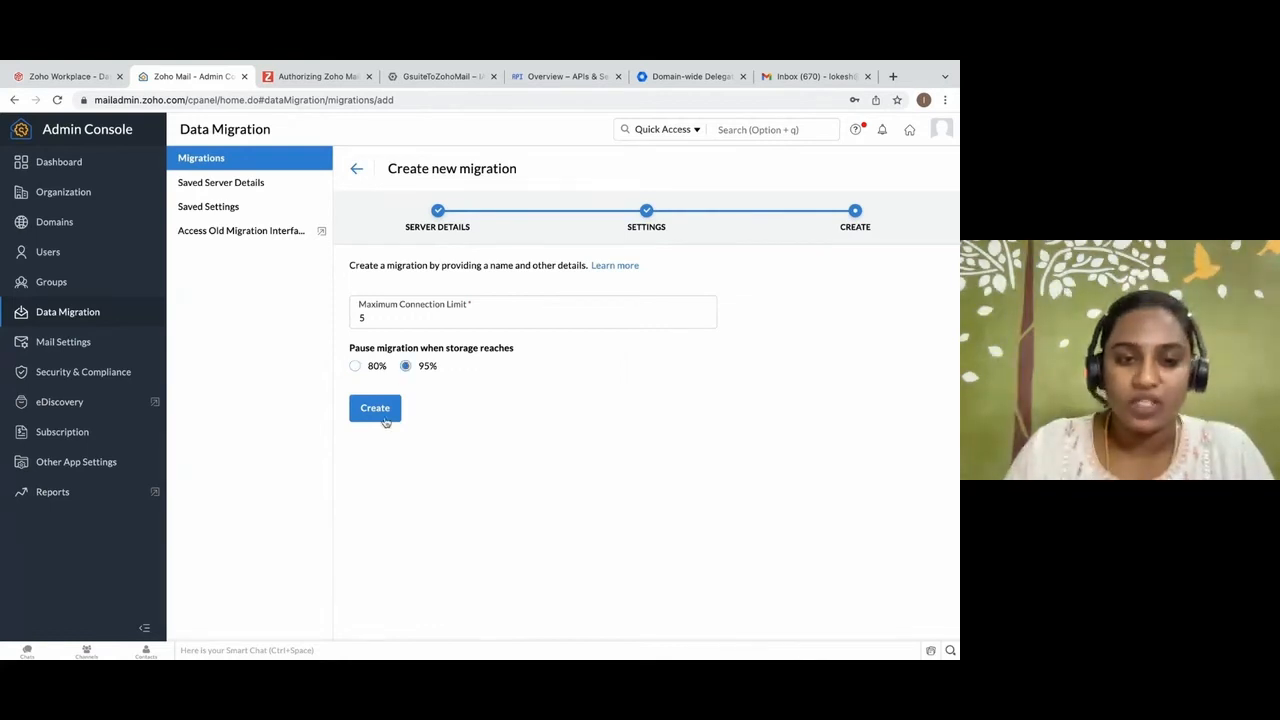
pyautogui.click(373, 318)
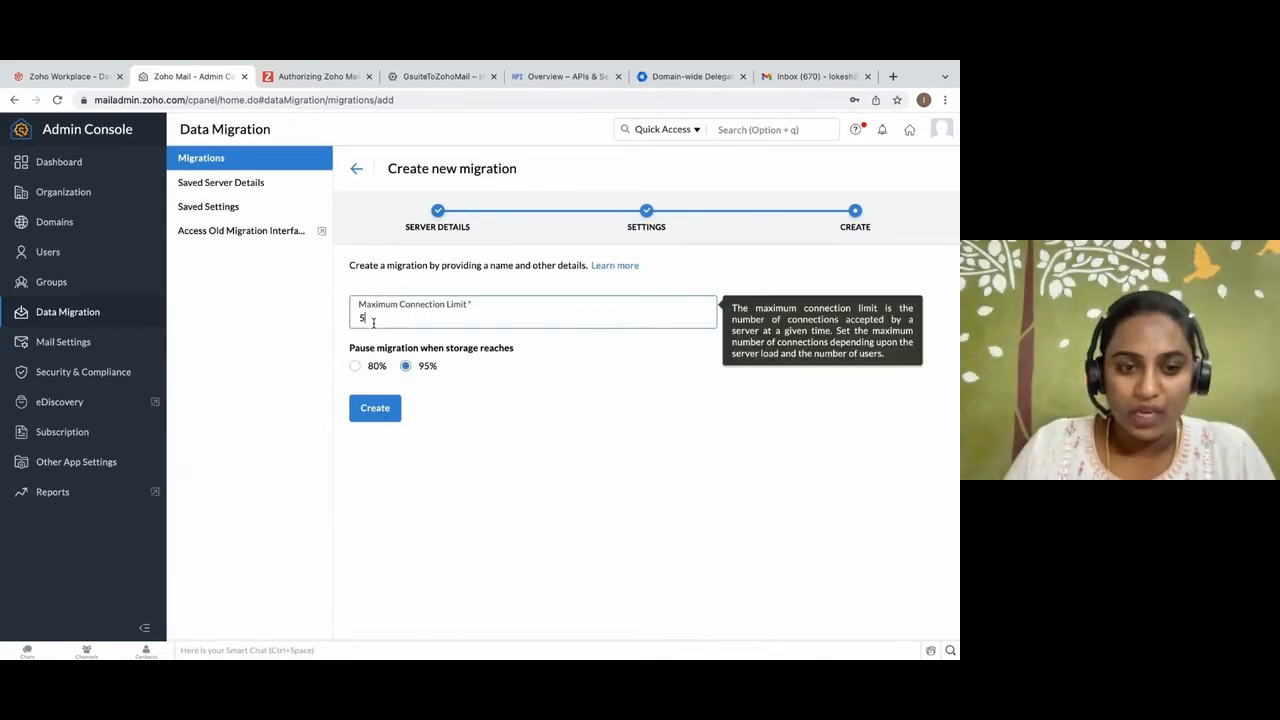
pyautogui.press('BackSpace')
pyautogui.write('10')
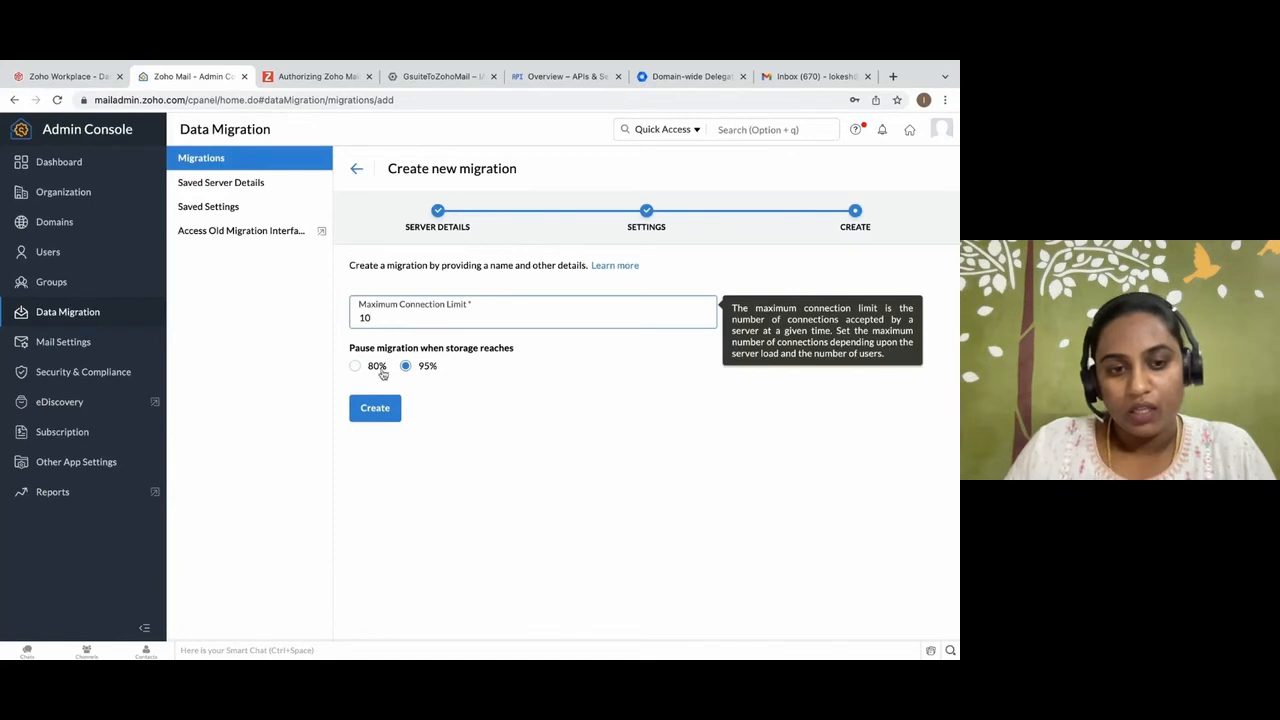
pyautogui.click(373, 408)
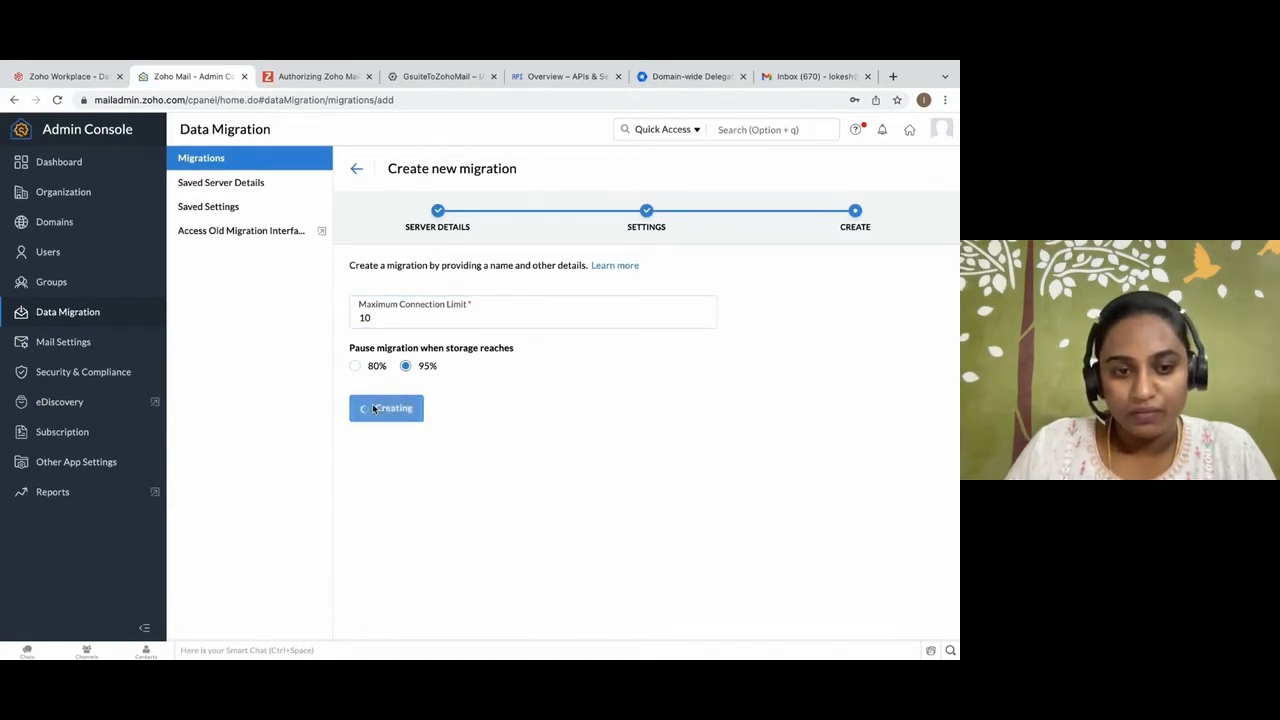
# Review the applied server details and settings of DataMigration, and start adding a user account to it.
pyautogui.scroll(-1, 438, 403)
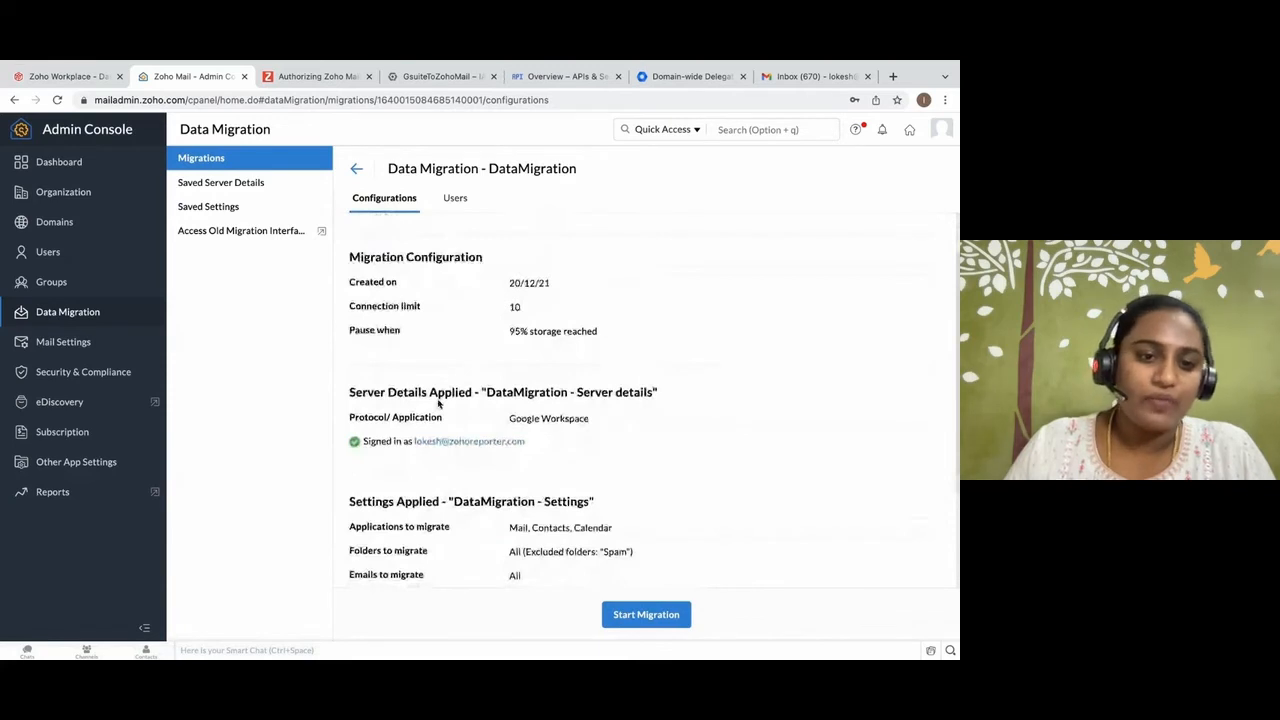
pyautogui.scroll(-2, 438, 403)
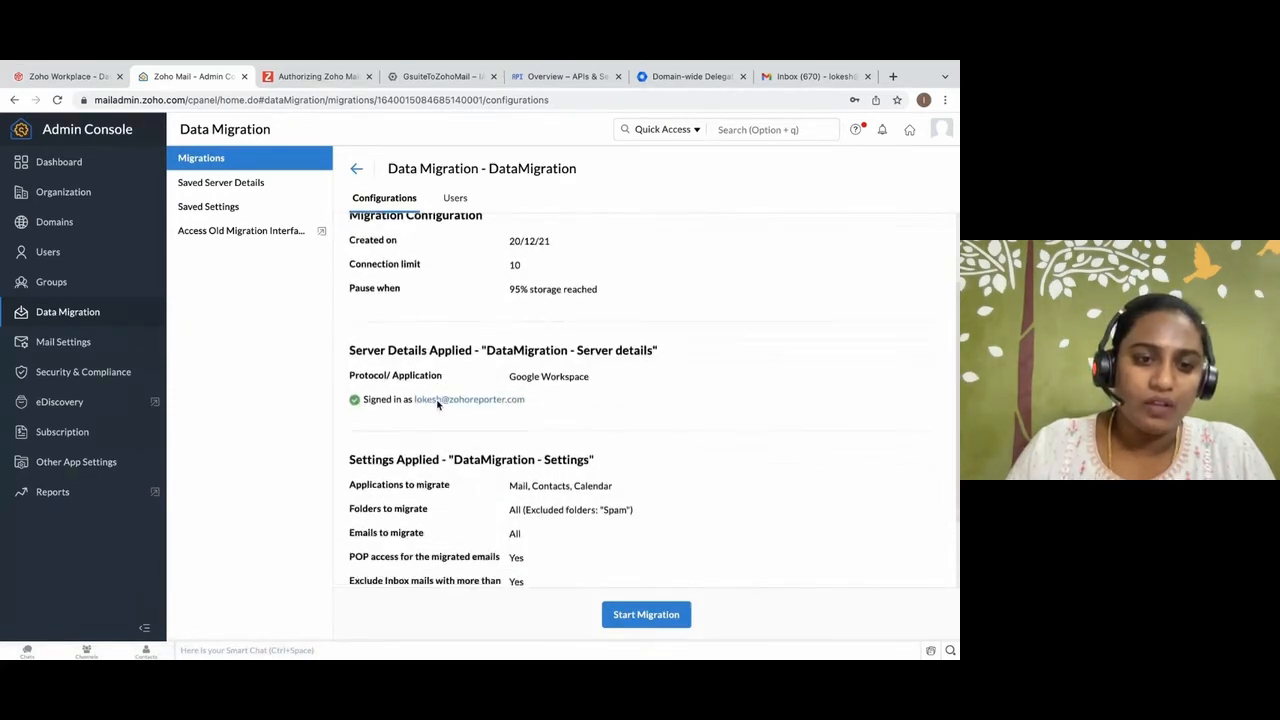
pyautogui.moveTo(349, 358); pyautogui.dragTo(540, 531)
pyautogui.click(546, 533)
pyautogui.click(455, 199)
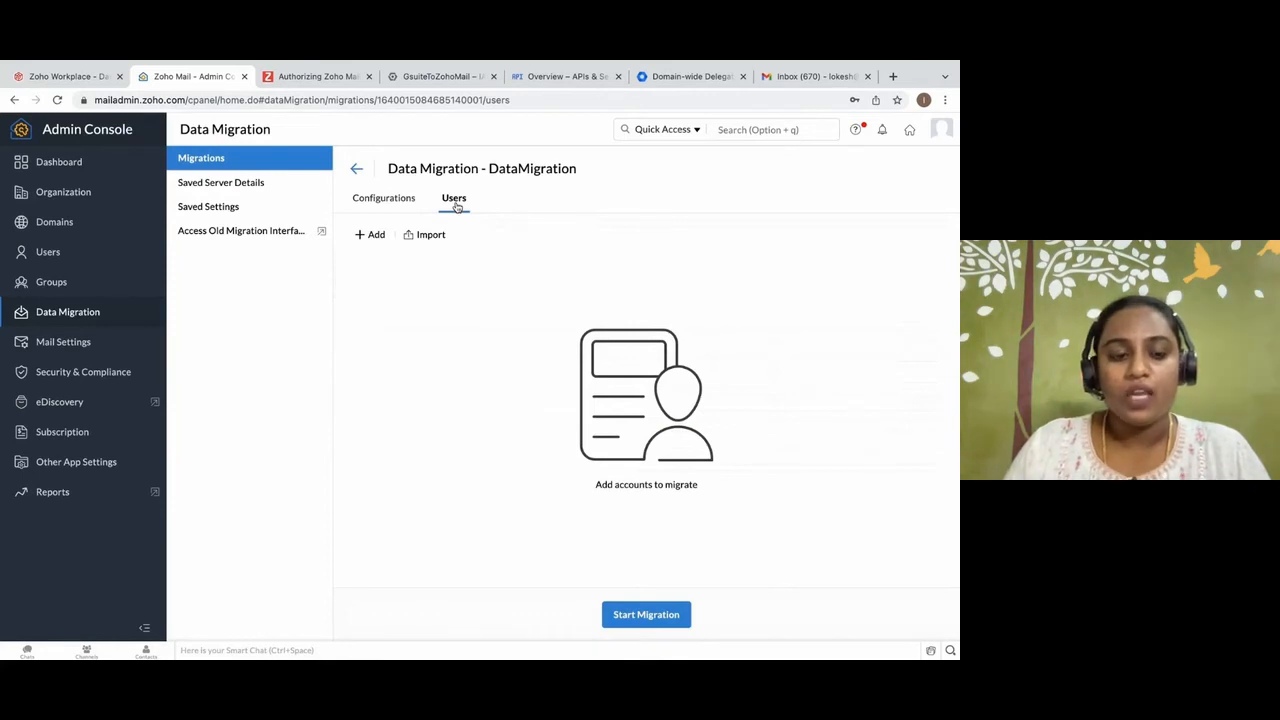
pyautogui.click(367, 238)
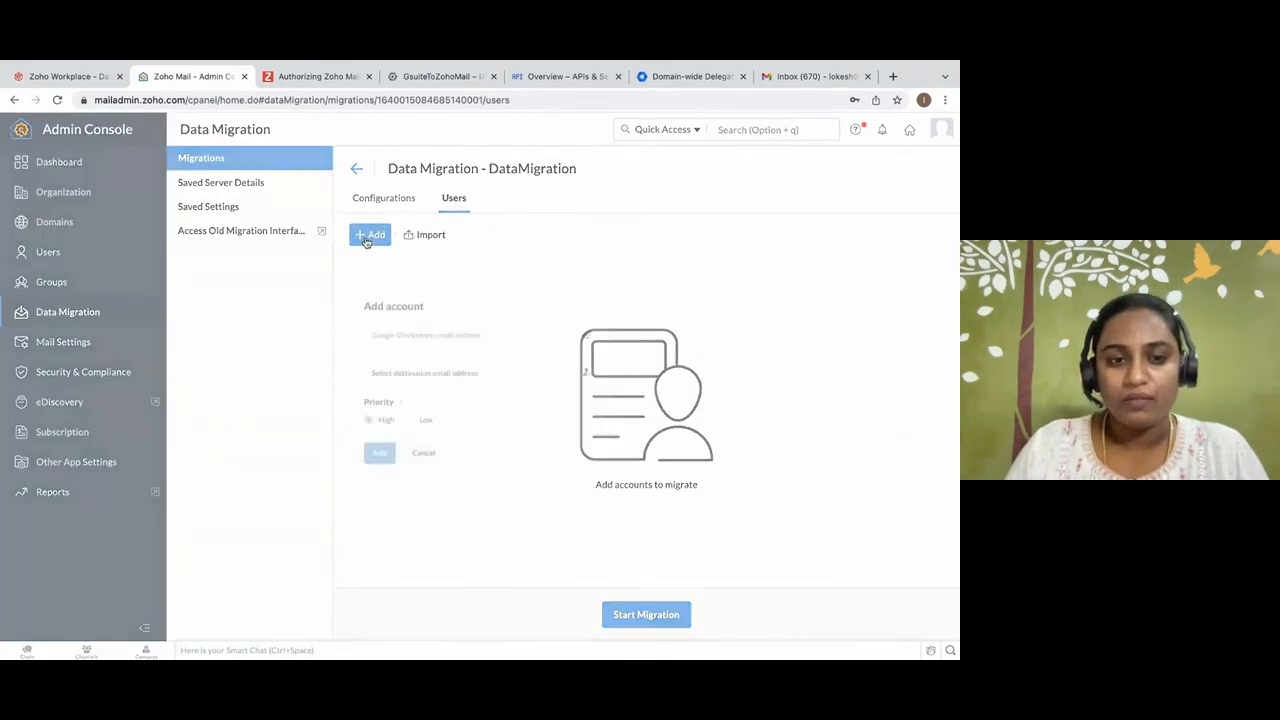
pyautogui.click(523, 324)
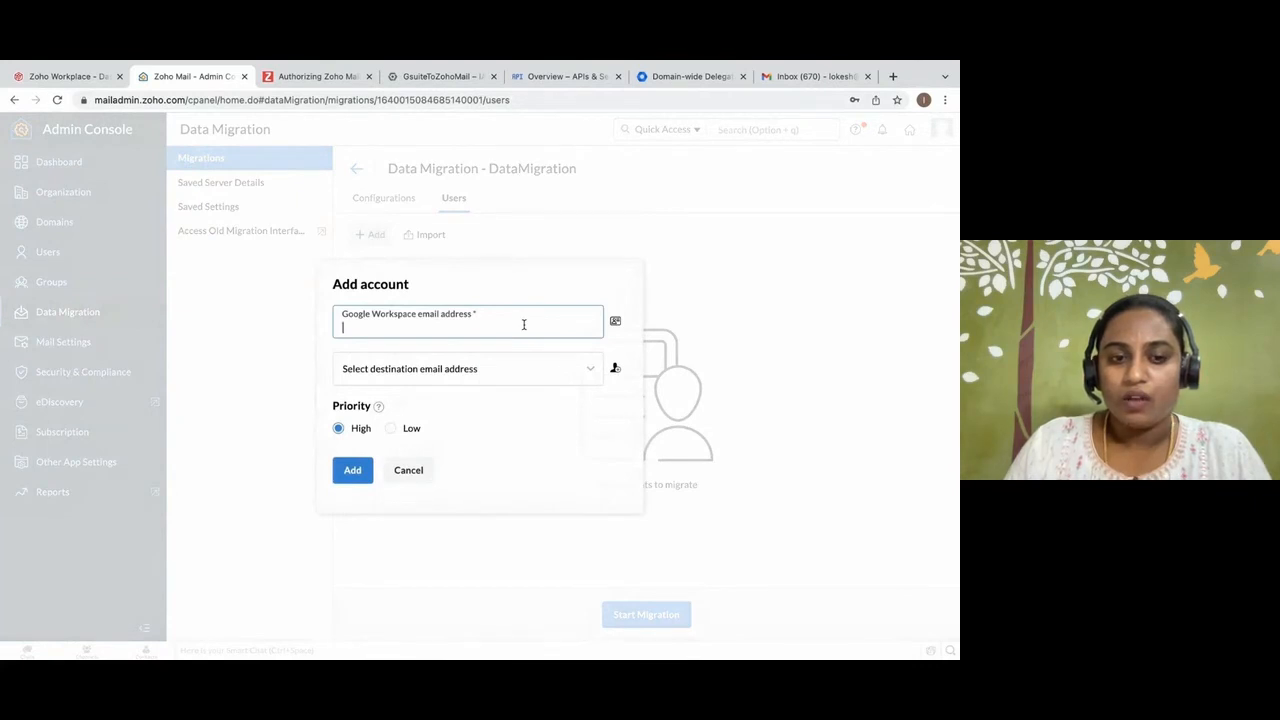
pyautogui.click(614, 322)
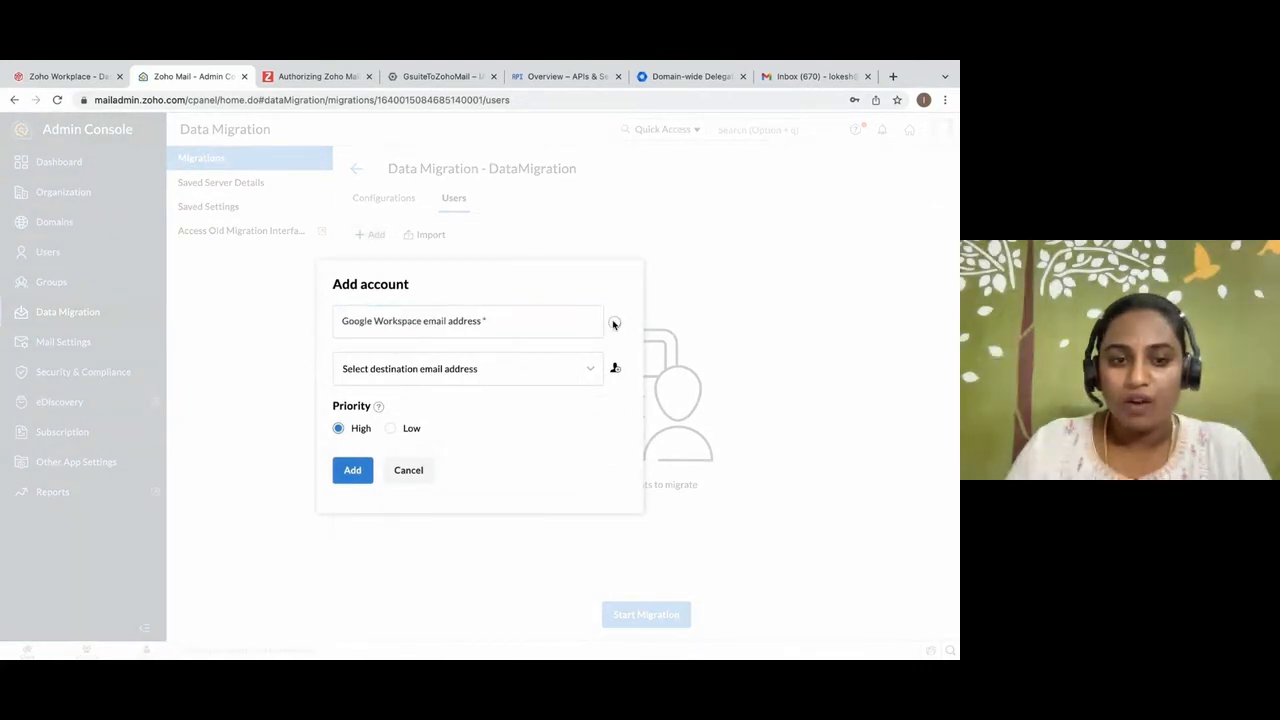
pyautogui.click(513, 331)
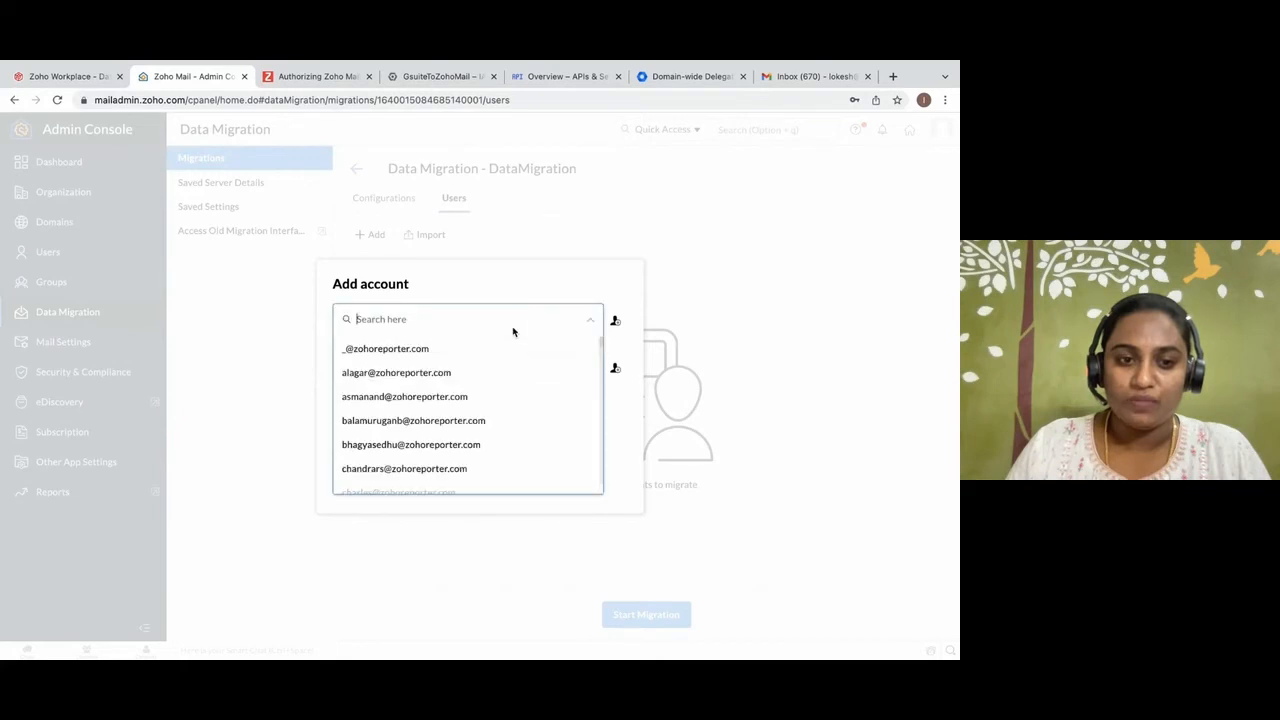
pyautogui.write('lok')
pyautogui.click(492, 356)
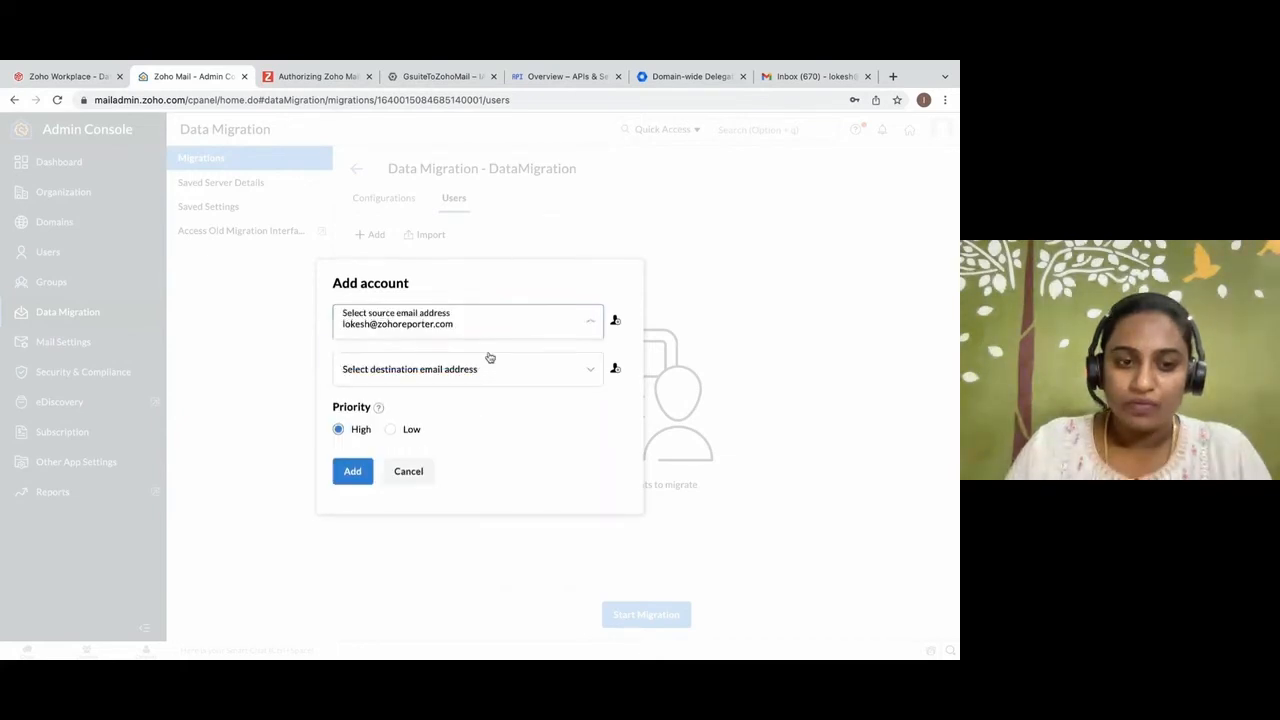
pyautogui.click(616, 322)
pyautogui.click(616, 322)
pyautogui.click(616, 322)
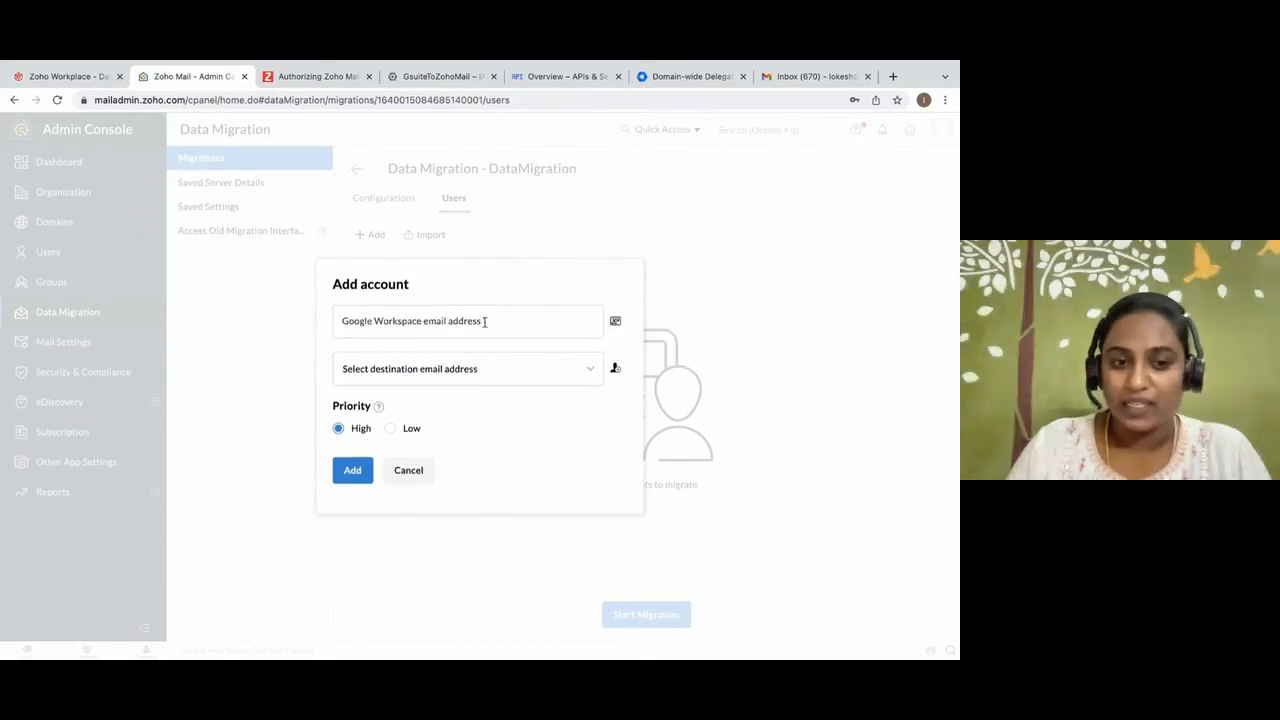
pyautogui.click(582, 331)
pyautogui.write('lok')
pyautogui.press('BackSpace')
pyautogui.write('k')
pyautogui.press('BackSpace')
pyautogui.press('BackSpace')
pyautogui.press('BackSpace')
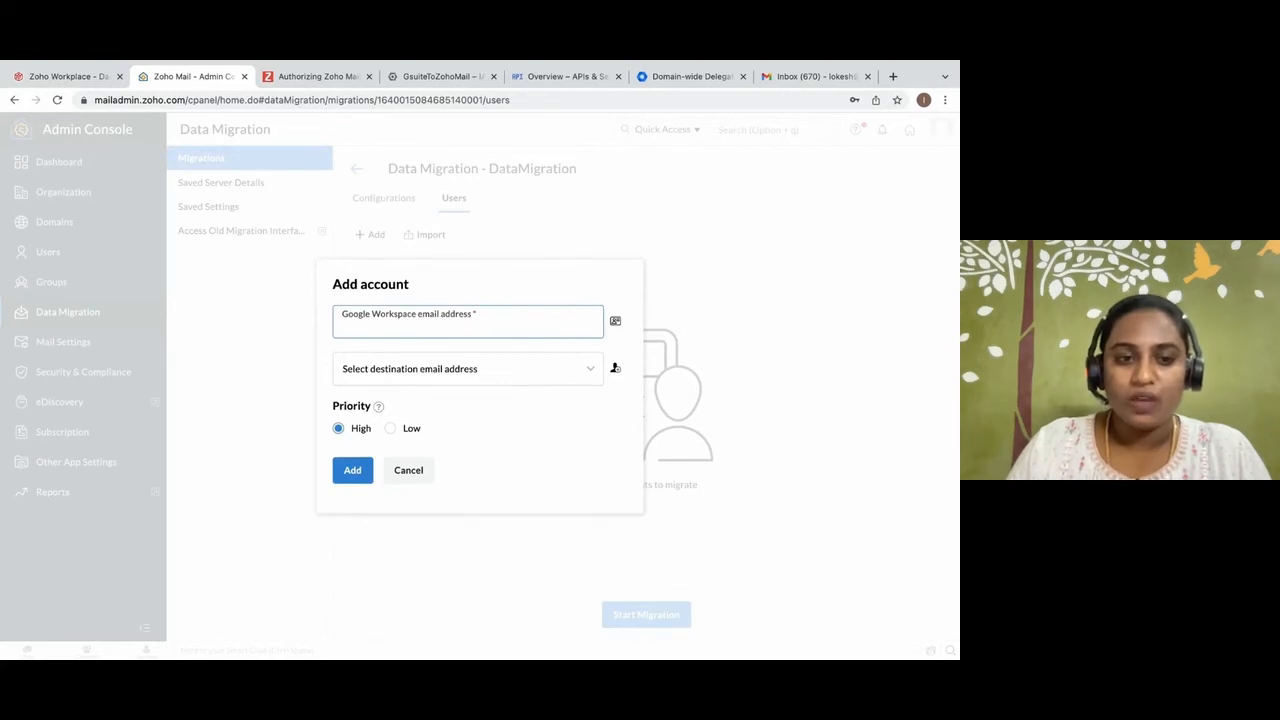
# Fetch the Google Workspace addresses, select the user's source and matching destination email addresses, and add the account with High priority.
pyautogui.click(616, 323)
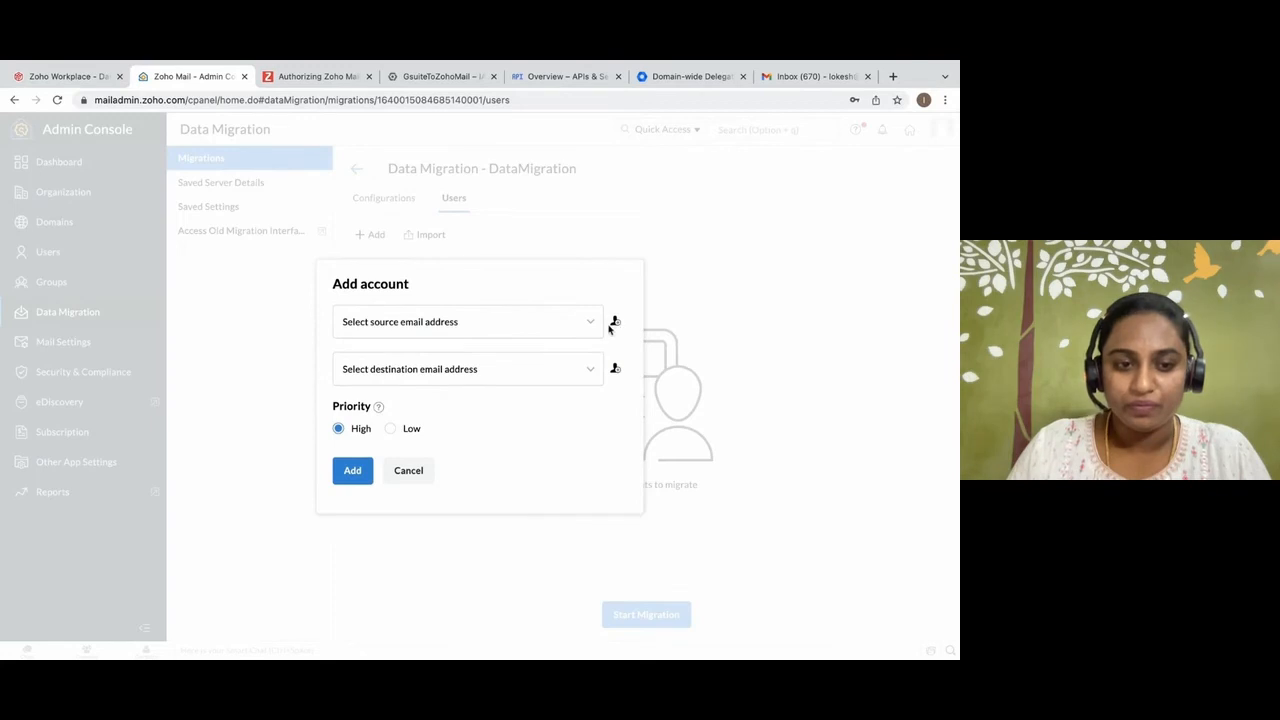
pyautogui.click(595, 323)
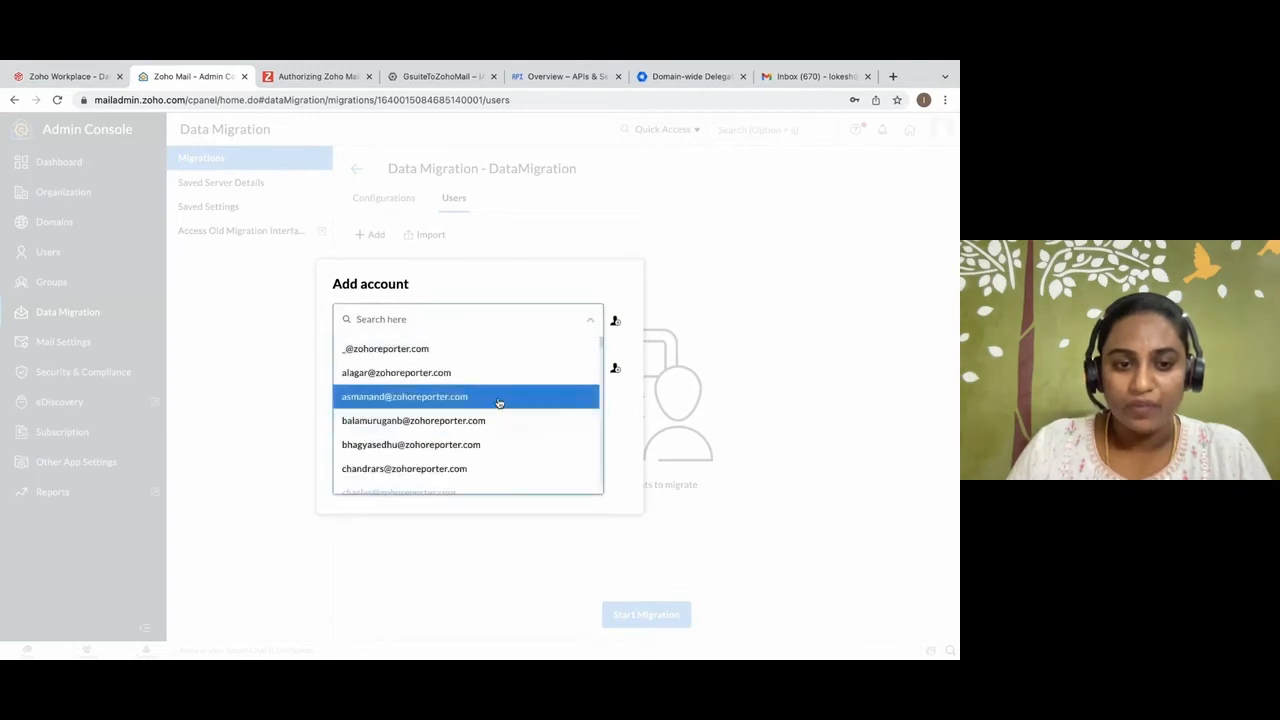
pyautogui.write('lok')
pyautogui.click(465, 363)
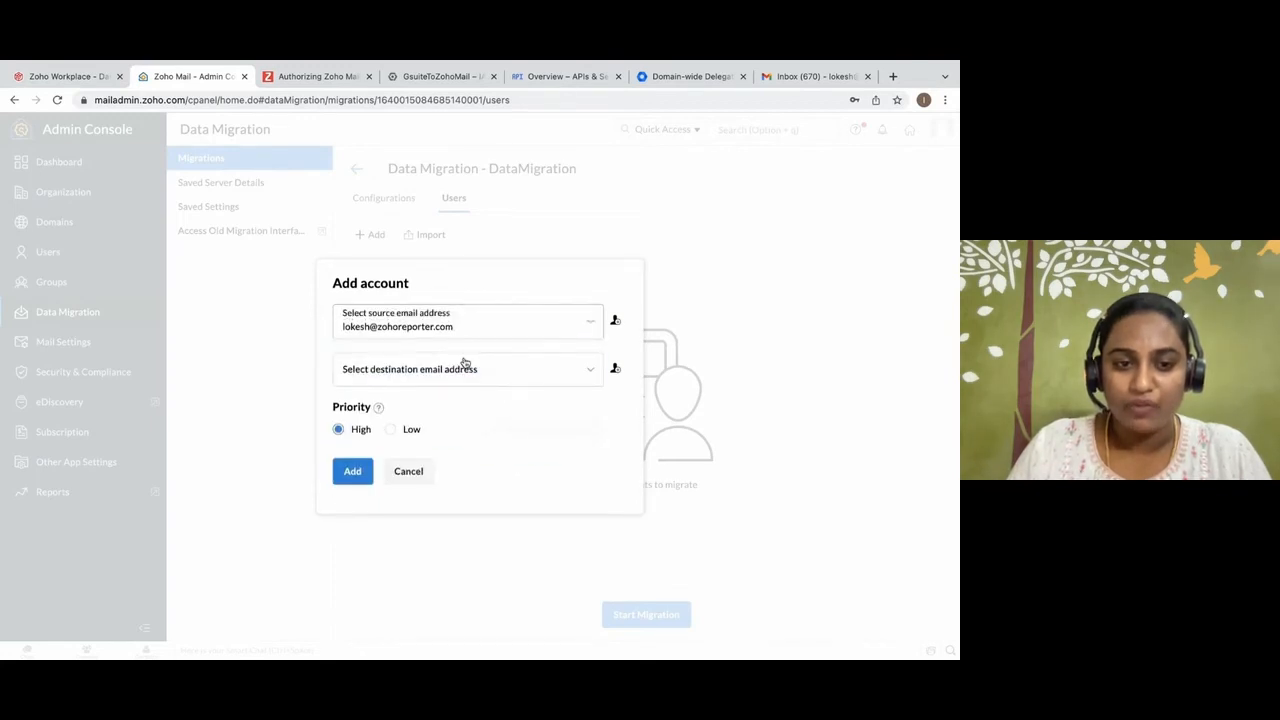
pyautogui.click(448, 370)
pyautogui.write('lok')
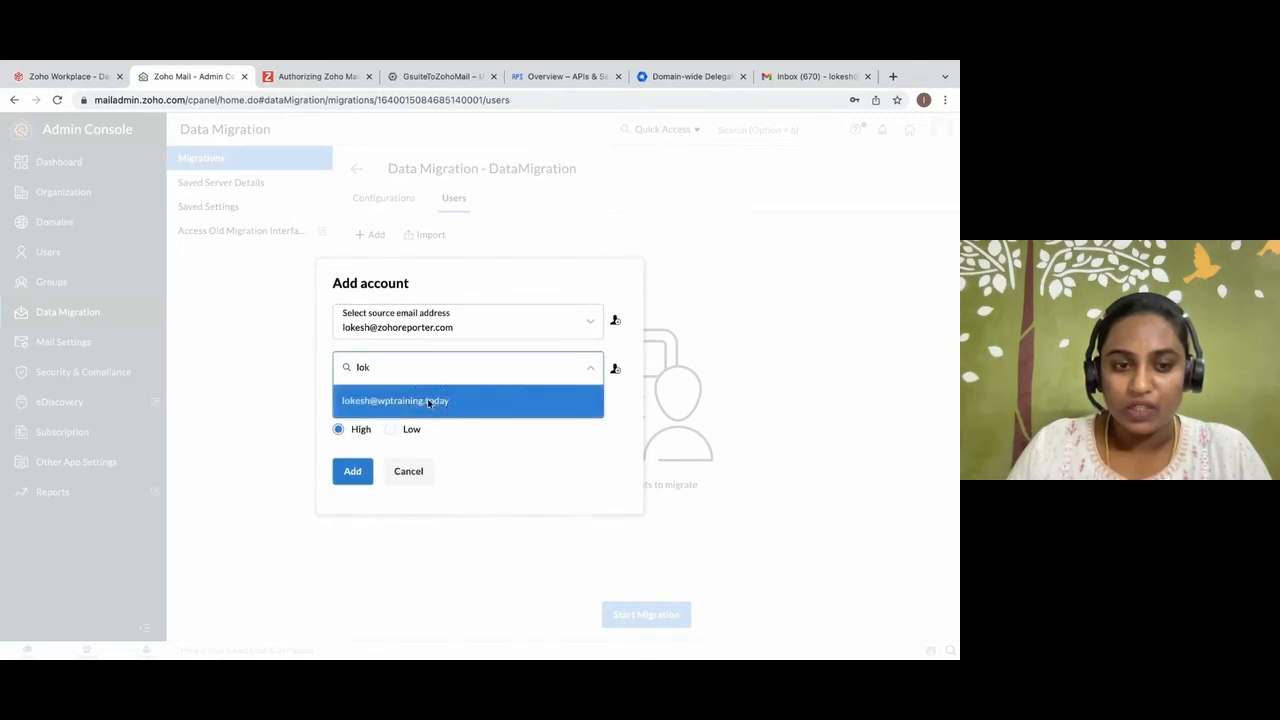
pyautogui.click(430, 402)
pyautogui.click(353, 471)
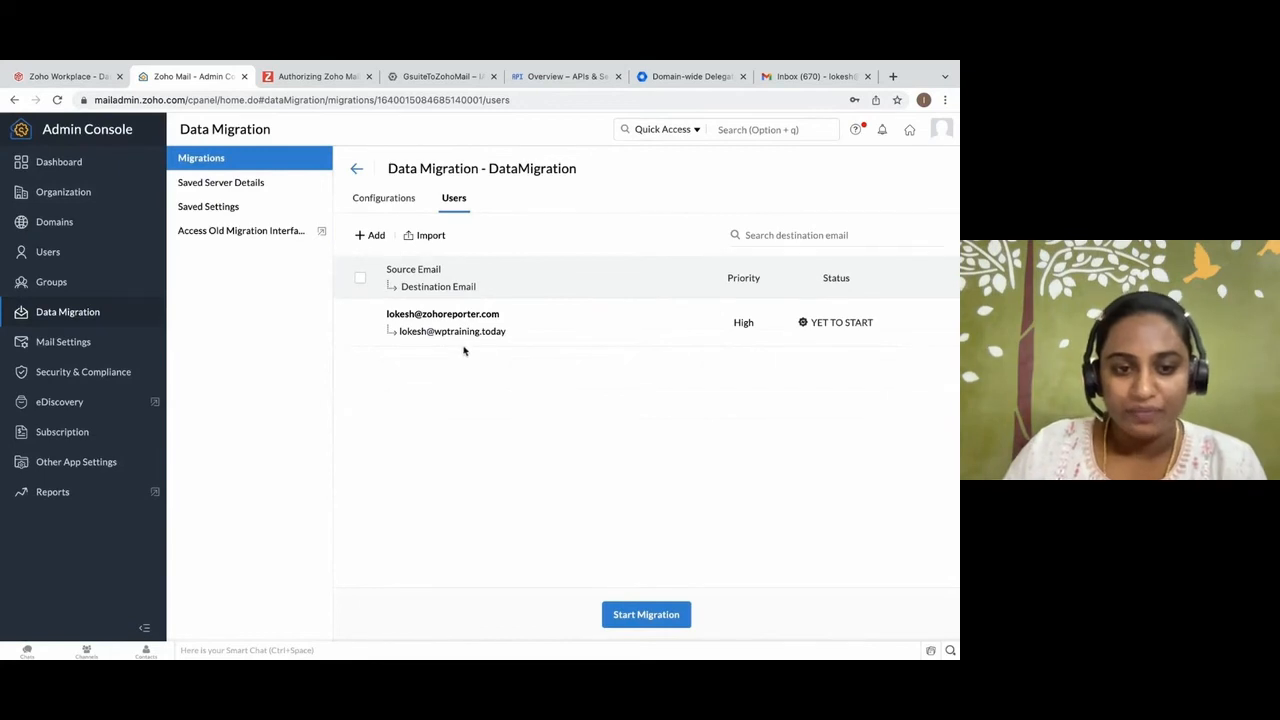
# Start the DataMigration migration and confirm it.
pyautogui.click(640, 615)
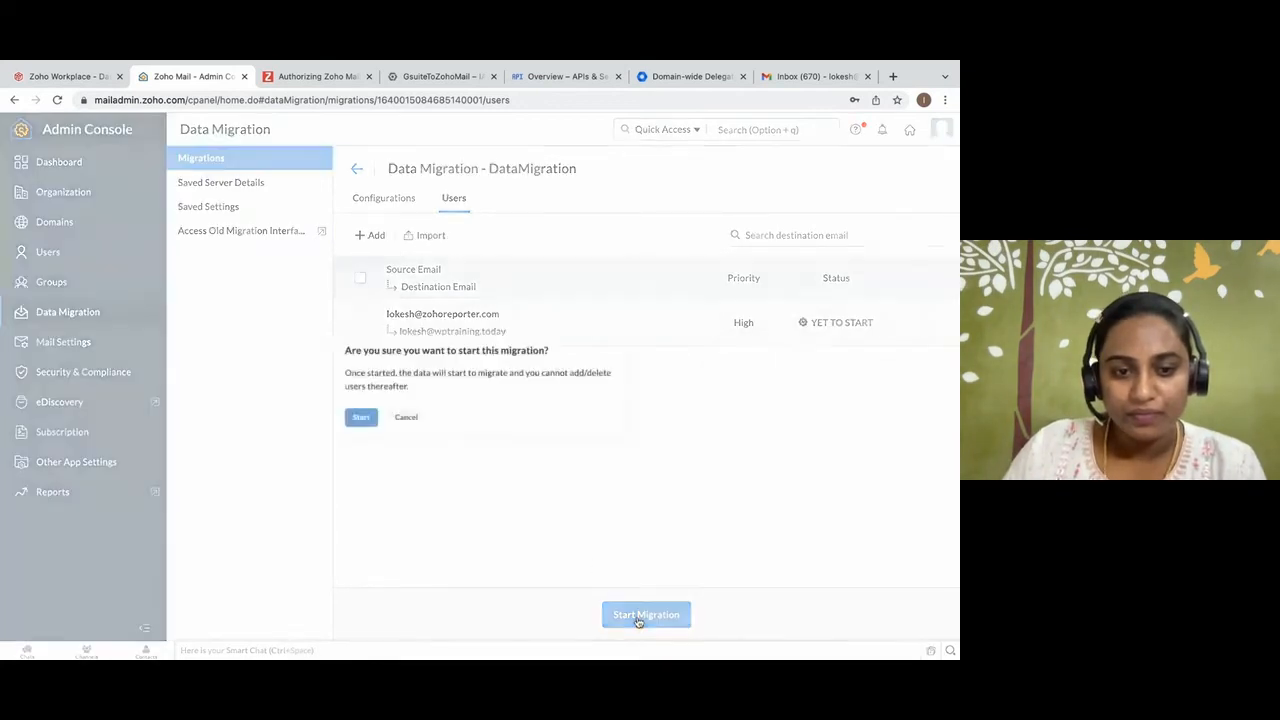
pyautogui.click(350, 420)
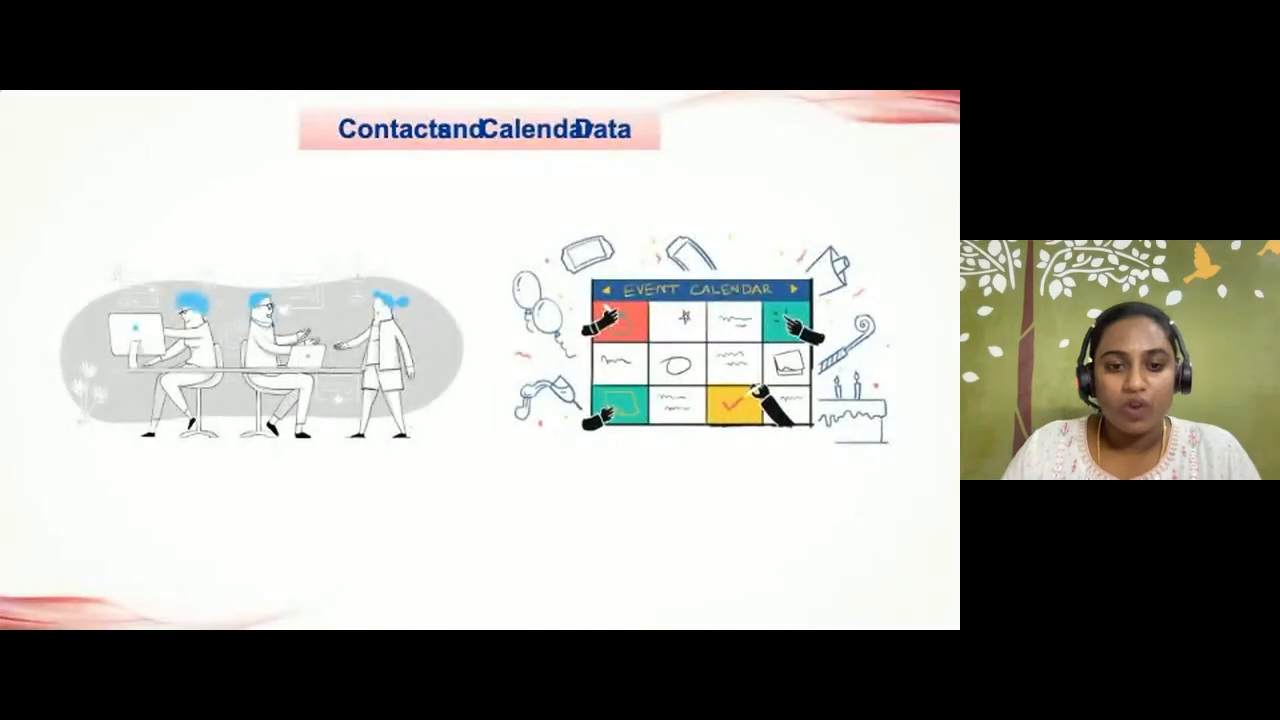
pyautogui.press('Right')
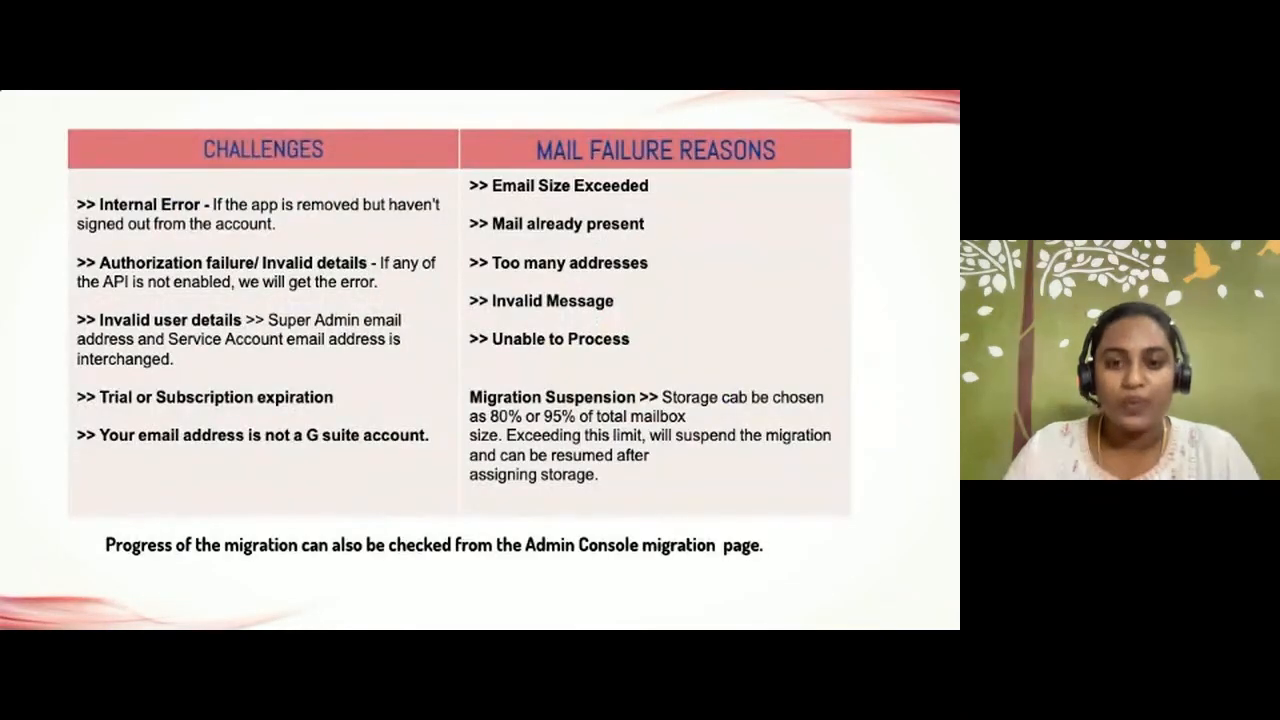